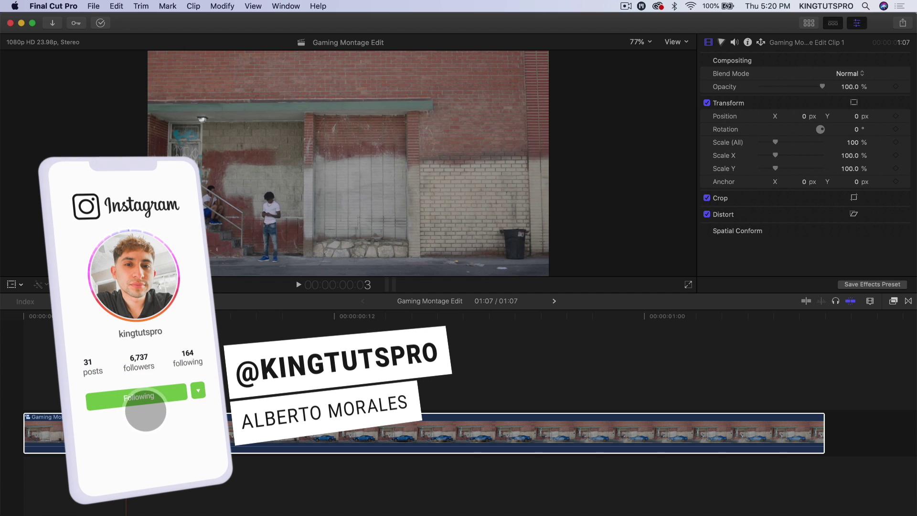
# Step: Scrub through the timeline to compare the empty street clip with the clip showing the parked blue car
pyautogui.moveTo(126, 316); pyautogui.dragTo(592, 316)
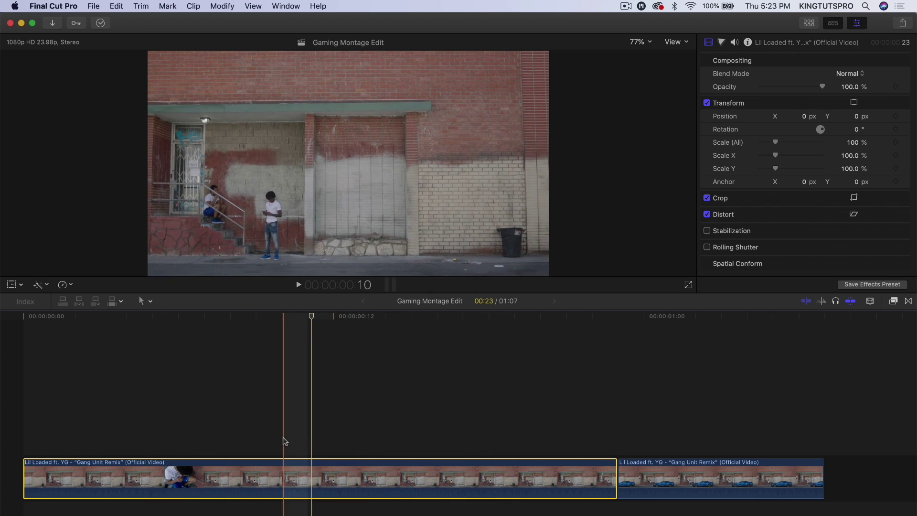
pyautogui.click(488, 315)
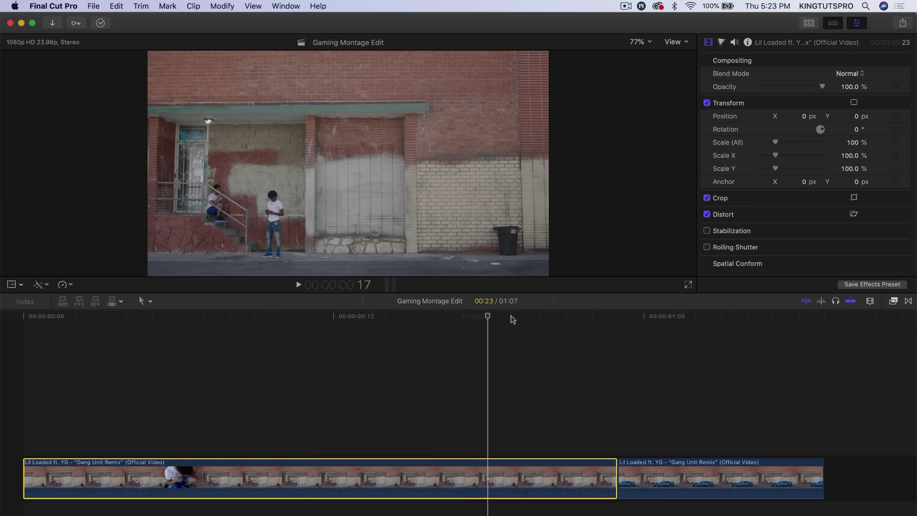
pyautogui.moveTo(504, 319); pyautogui.dragTo(503, 343)
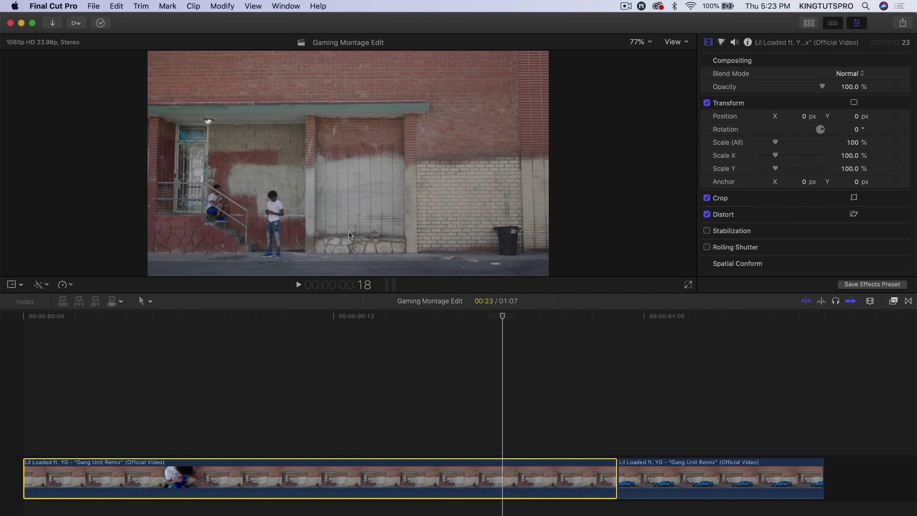
pyautogui.moveTo(412, 315); pyautogui.dragTo(4, 348)
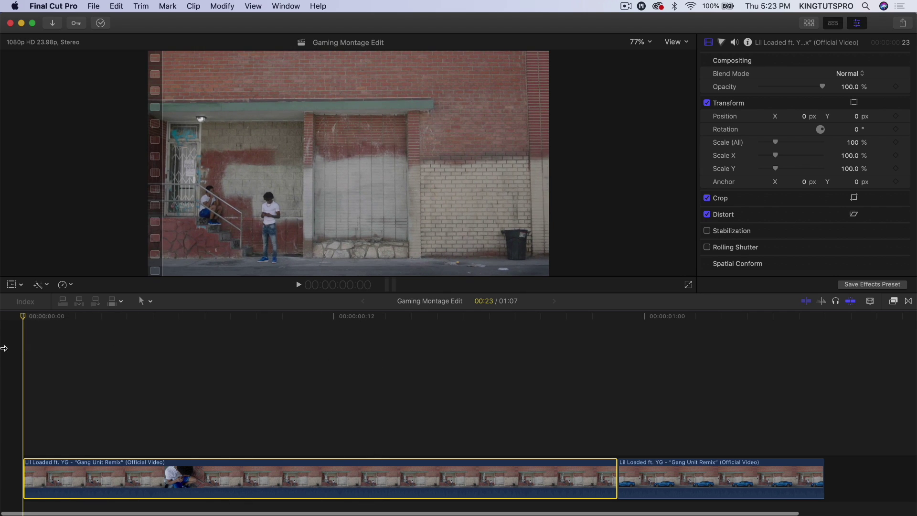
pyautogui.click(599, 319)
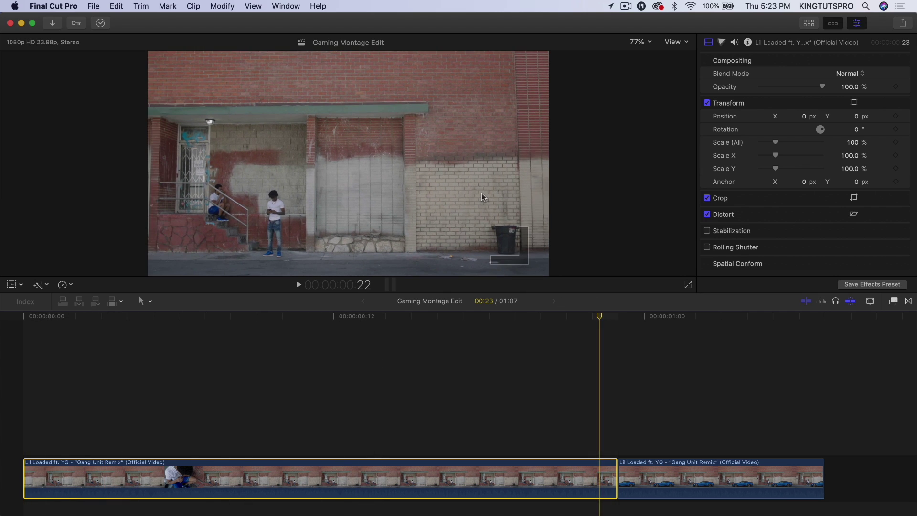
pyautogui.click(636, 317)
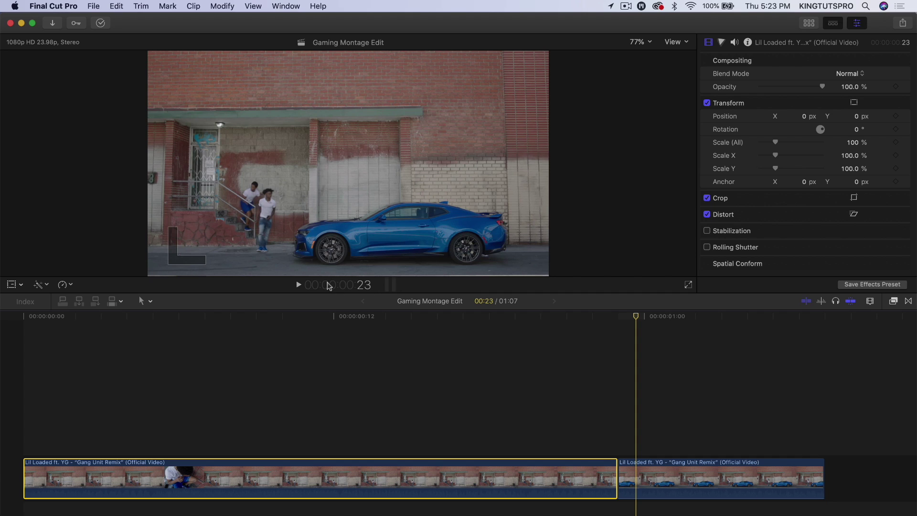
pyautogui.click(326, 317)
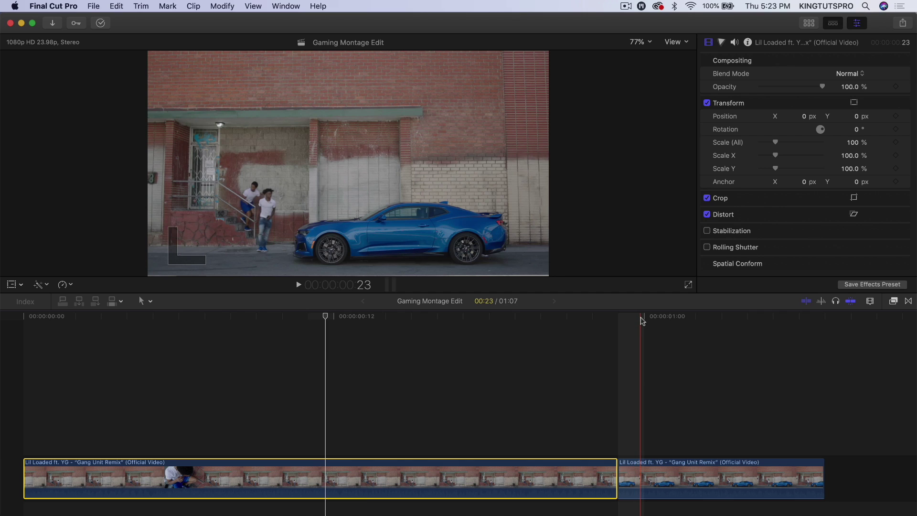
pyautogui.moveTo(643, 320); pyautogui.dragTo(733, 321)
pyautogui.moveTo(672, 321); pyautogui.dragTo(641, 369)
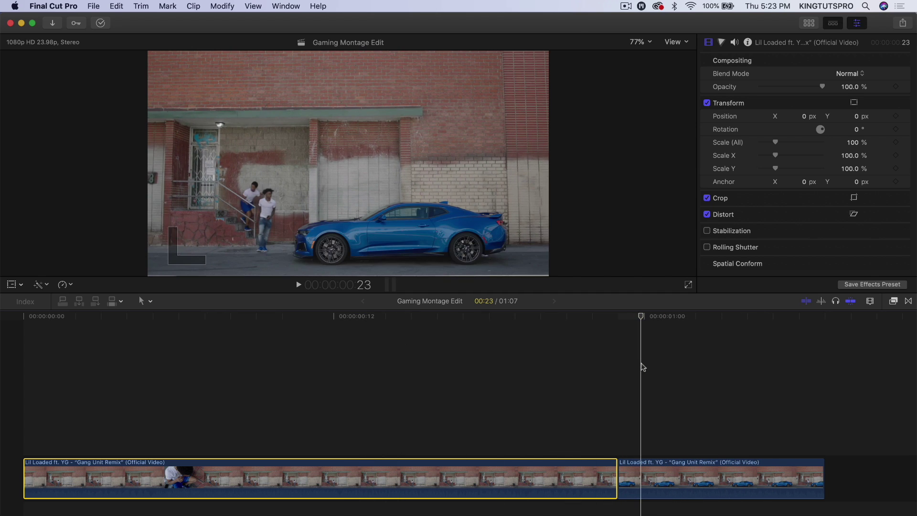
# Step: Add a freeze frame from the start of the blue car clip and place it as a connected clip above the empty street clip
pyautogui.click(692, 492)
pyautogui.click(662, 319)
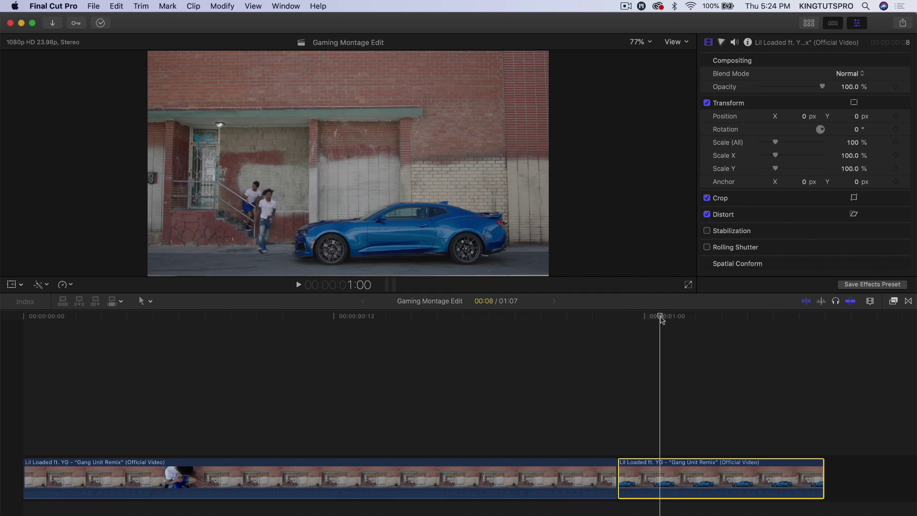
pyautogui.moveTo(672, 317); pyautogui.dragTo(641, 319)
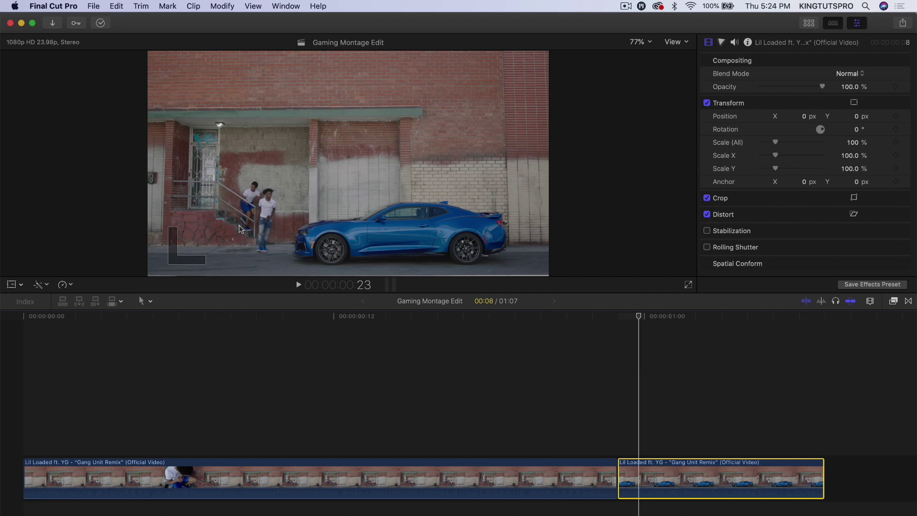
pyautogui.click(118, 5)
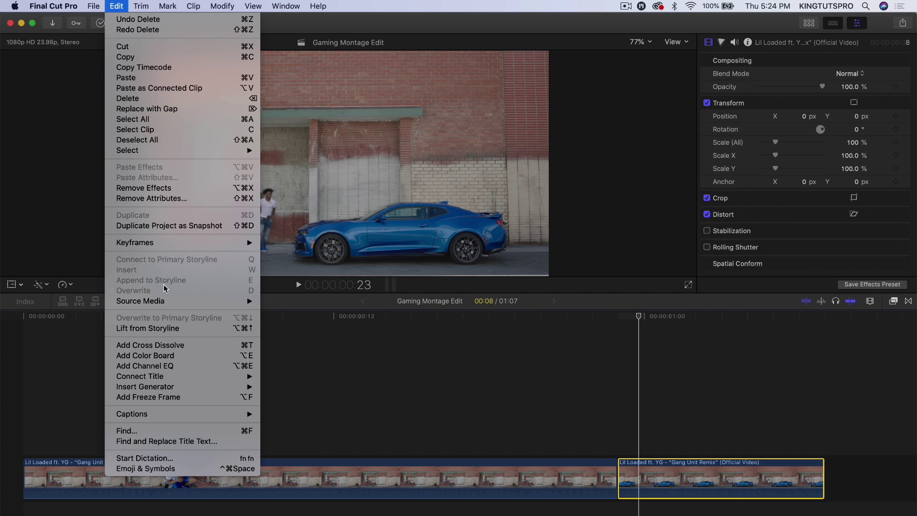
pyautogui.click(151, 397)
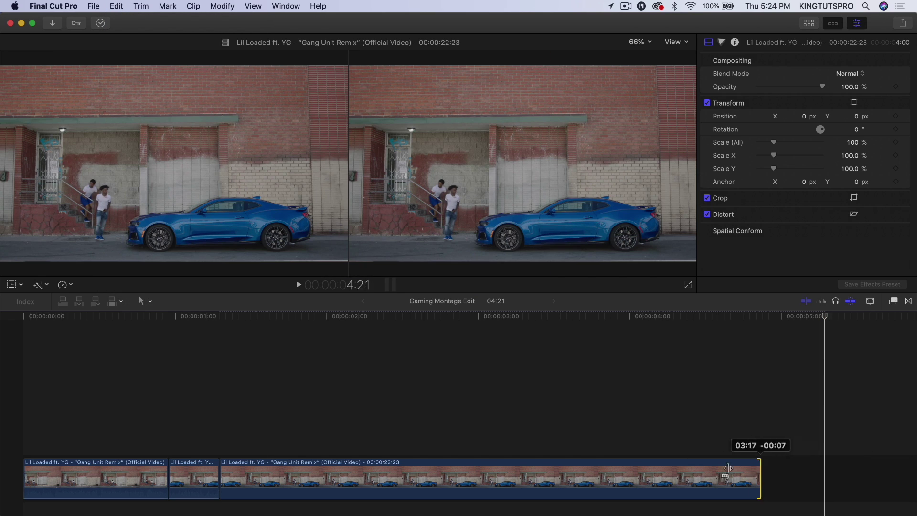
pyautogui.moveTo(760, 459); pyautogui.dragTo(180, 433)
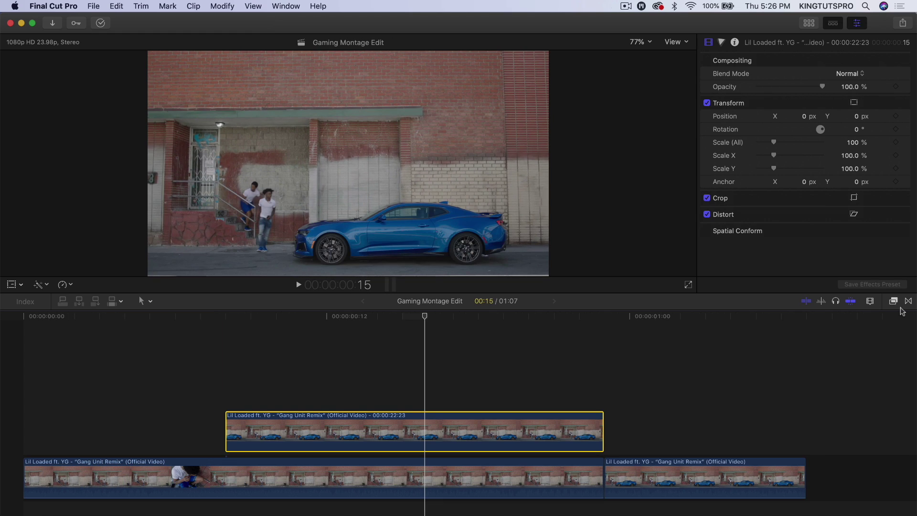
# Step: Apply the Draw Mask effect from the Masks category to the connected freeze frame clip
pyautogui.click(894, 302)
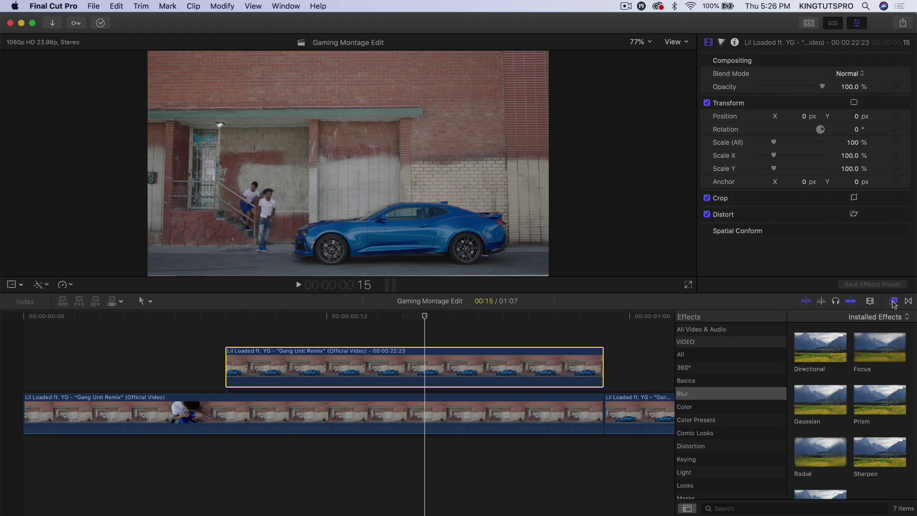
pyautogui.scroll(-3, 710, 409)
pyautogui.click(686, 420)
pyautogui.moveTo(820, 347)
pyautogui.mouseDown()
pyautogui.moveTo(416, 368)
pyautogui.moveTo(409, 376)
pyautogui.mouseUp()
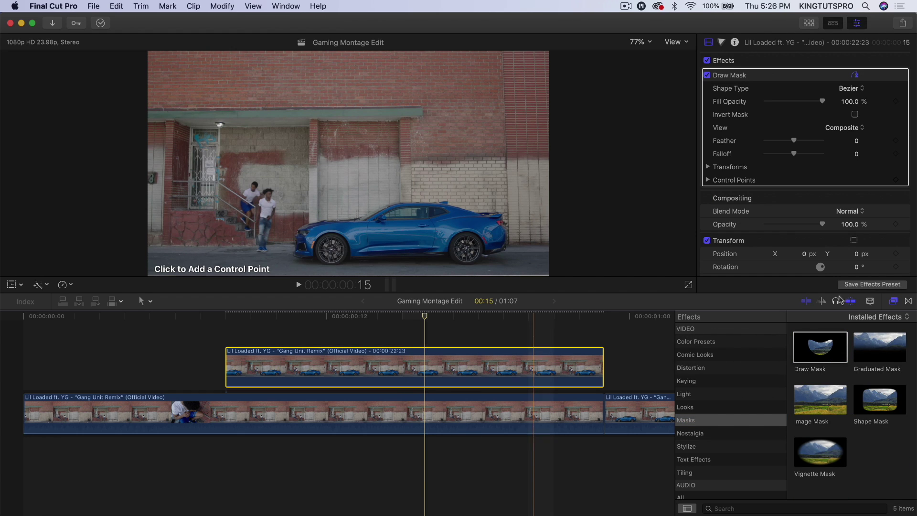
pyautogui.click(894, 302)
# Step: At 200% viewer zoom, place mask control points along the car's upper outline, from the rear bumper over the spoiler and roof towards the front
pyautogui.click(638, 42)
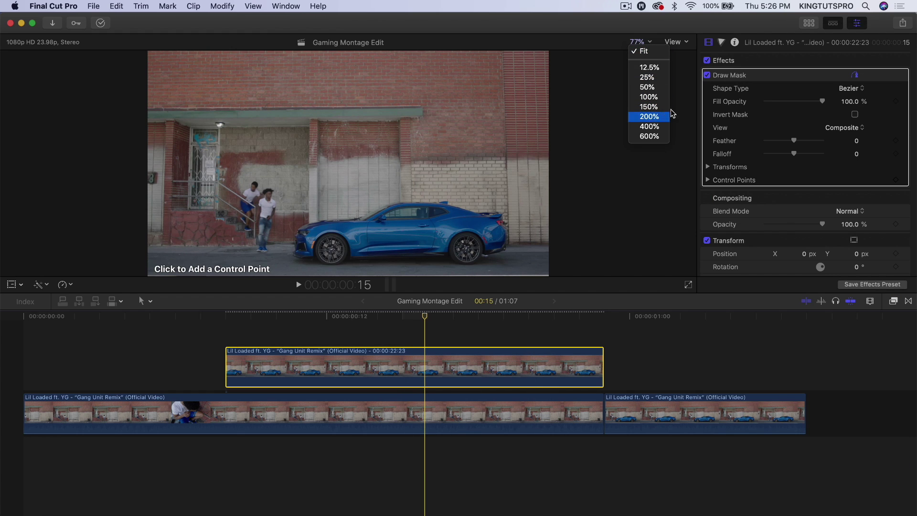
pyautogui.click(649, 116)
pyautogui.hscroll(5, 582, 216)
pyautogui.click(581, 209)
pyautogui.click(587, 170)
pyautogui.click(573, 137)
pyautogui.moveTo(603, 201); pyautogui.dragTo(589, 152)
pyautogui.click(578, 141)
pyautogui.click(576, 113)
pyautogui.click(564, 109)
pyautogui.click(550, 107)
pyautogui.click(532, 108)
pyautogui.click(510, 107)
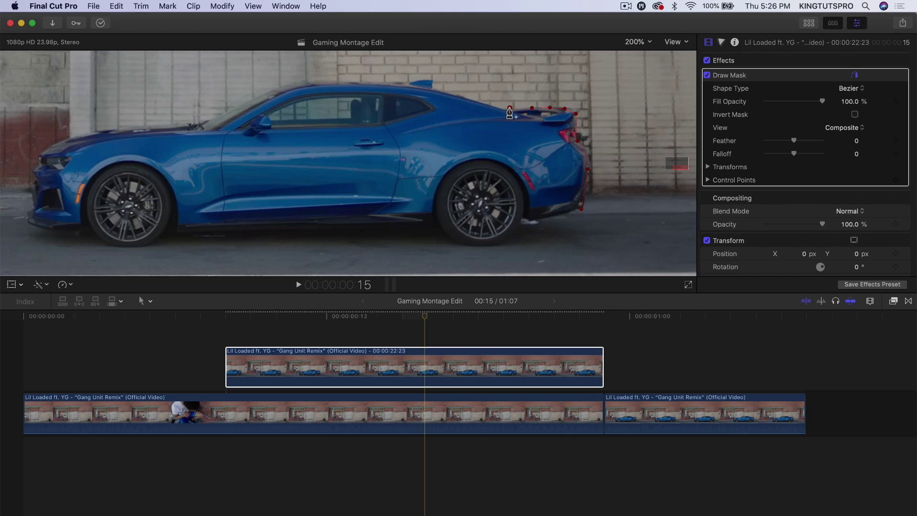
pyautogui.click(492, 106)
pyautogui.click(466, 97)
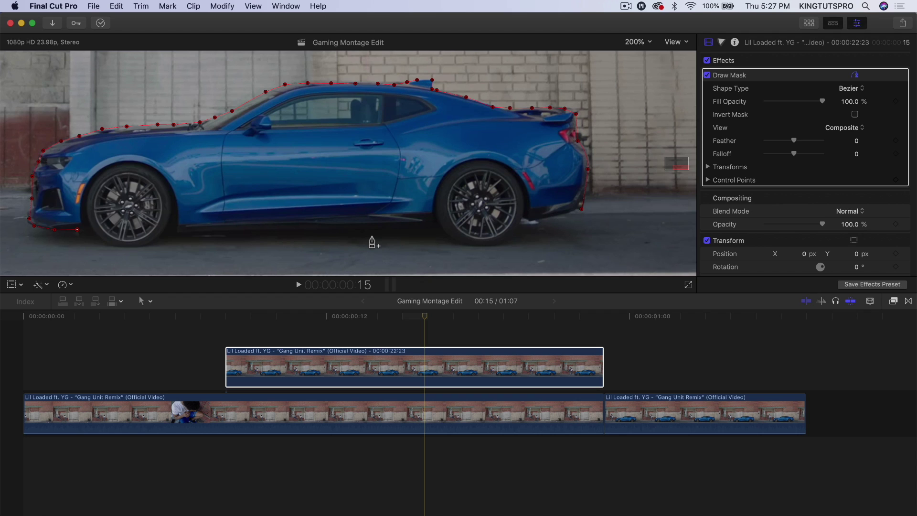
# Step: Continue the mask around both wheels and along the car's underside, closing the shape at its first control point
pyautogui.click(484, 334)
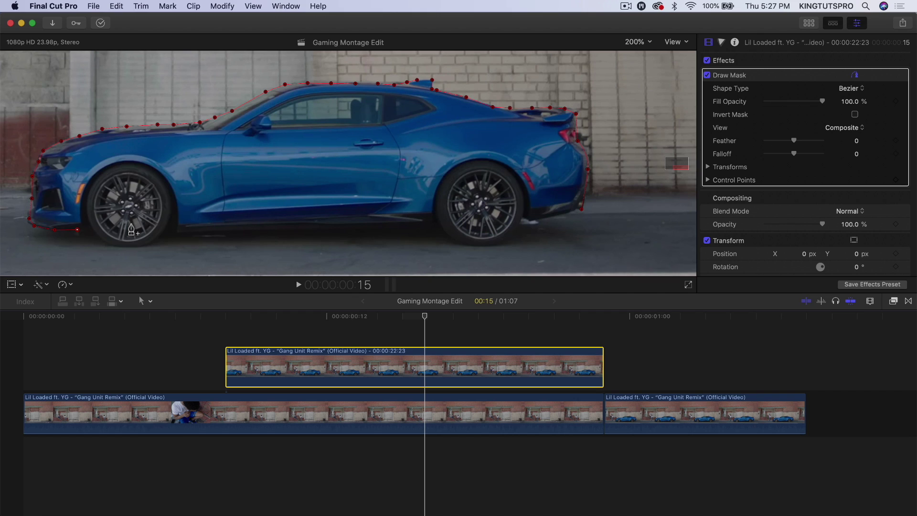
pyautogui.click(85, 231)
pyautogui.click(98, 235)
pyautogui.click(106, 244)
pyautogui.click(115, 248)
pyautogui.click(133, 249)
pyautogui.click(149, 247)
pyautogui.click(159, 242)
pyautogui.click(166, 233)
pyautogui.click(261, 231)
pyautogui.click(298, 231)
pyautogui.click(378, 227)
pyautogui.click(431, 225)
pyautogui.click(453, 242)
pyautogui.click(484, 247)
pyautogui.click(520, 225)
pyautogui.click(567, 213)
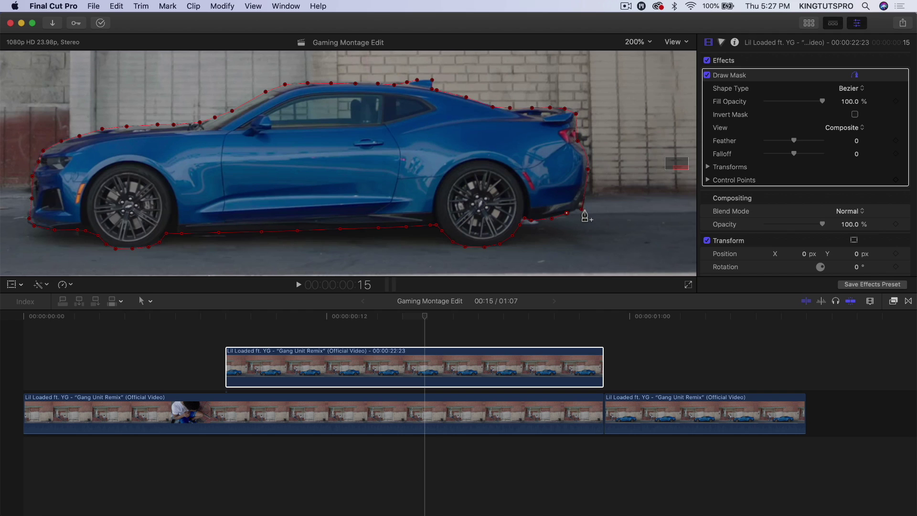
pyautogui.click(583, 210)
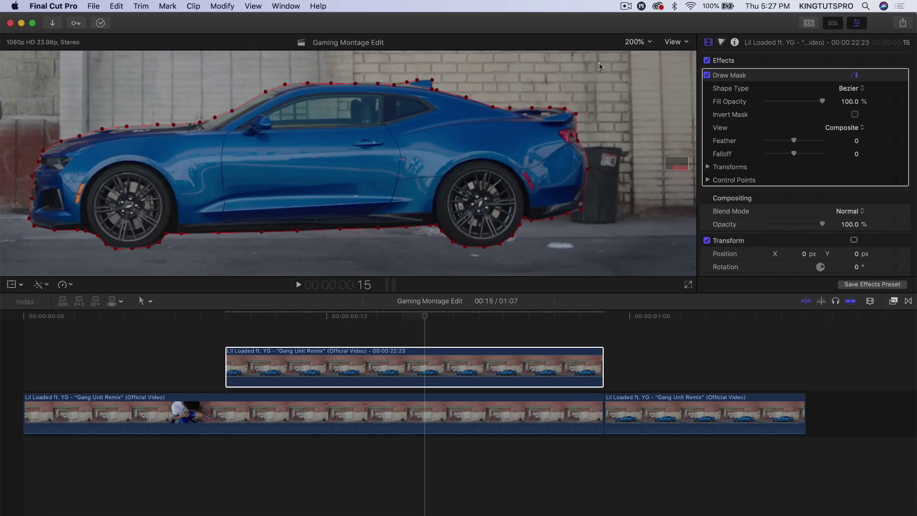
# Step: Fit the frame in the viewer and check the masked car against the empty street shot by toggling its clip off and on
pyautogui.click(637, 44)
pyautogui.click(640, 50)
pyautogui.click(441, 368)
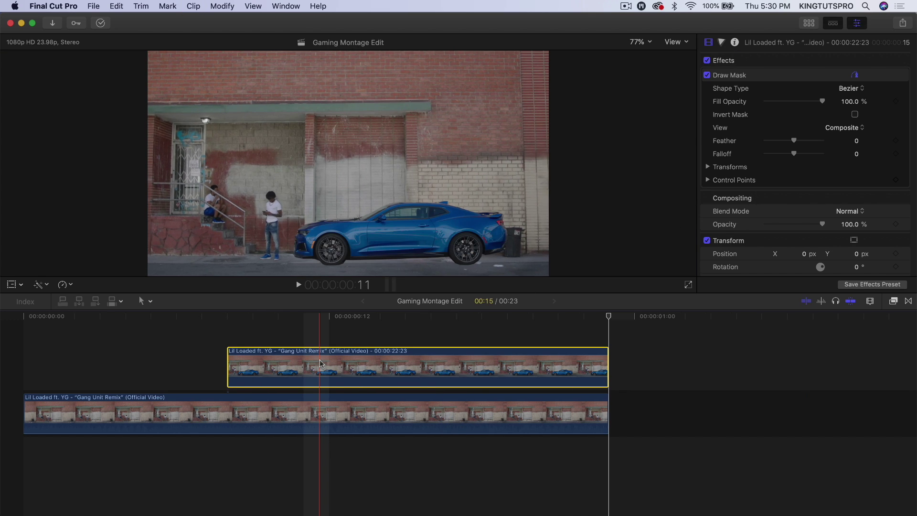
pyautogui.moveTo(609, 316); pyautogui.dragTo(477, 319)
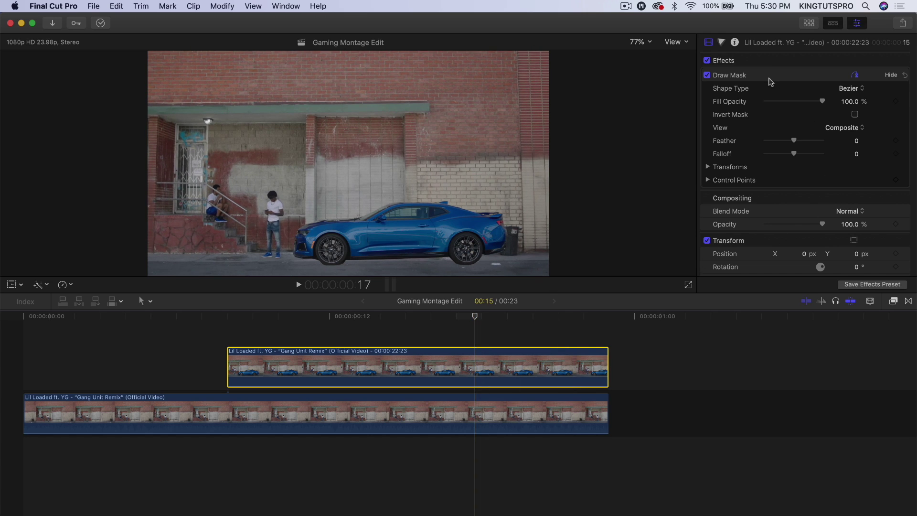
# Step: Activate the on-screen Transform controls for the masked car clip and add a transform keyframe at the clip's start
pyautogui.scroll(-2, 896, 234)
pyautogui.scroll(-2, 896, 235)
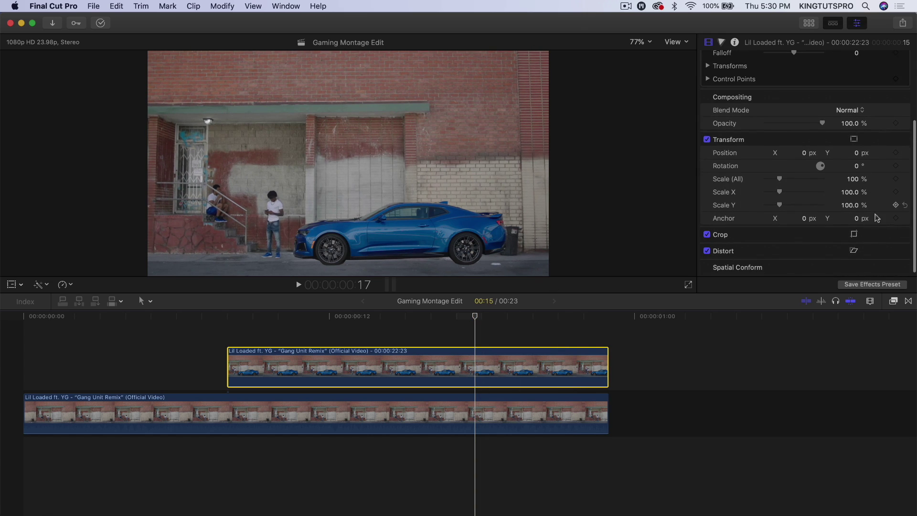
pyautogui.click(707, 140)
pyautogui.click(707, 139)
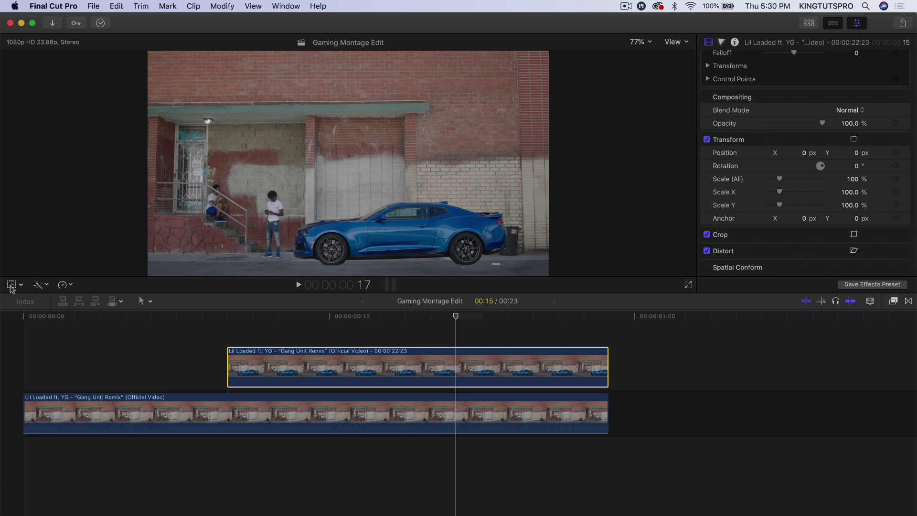
pyautogui.click(12, 285)
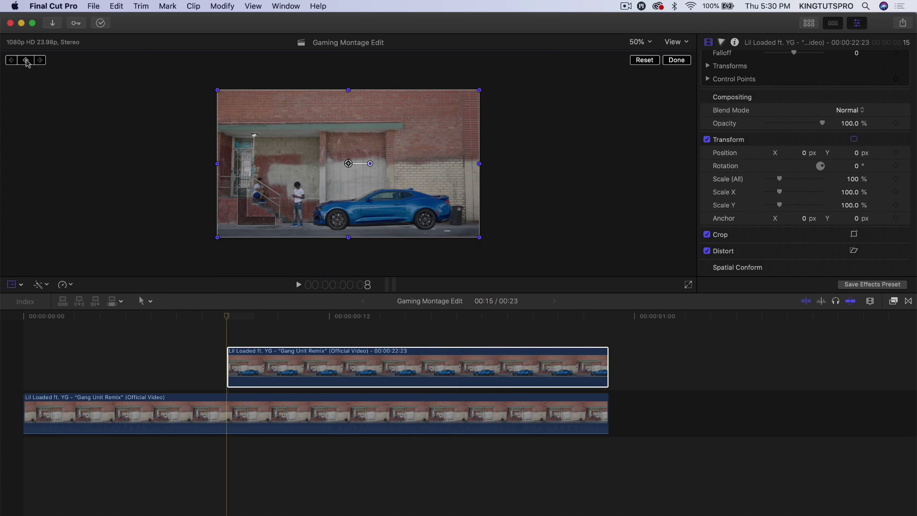
pyautogui.click(26, 60)
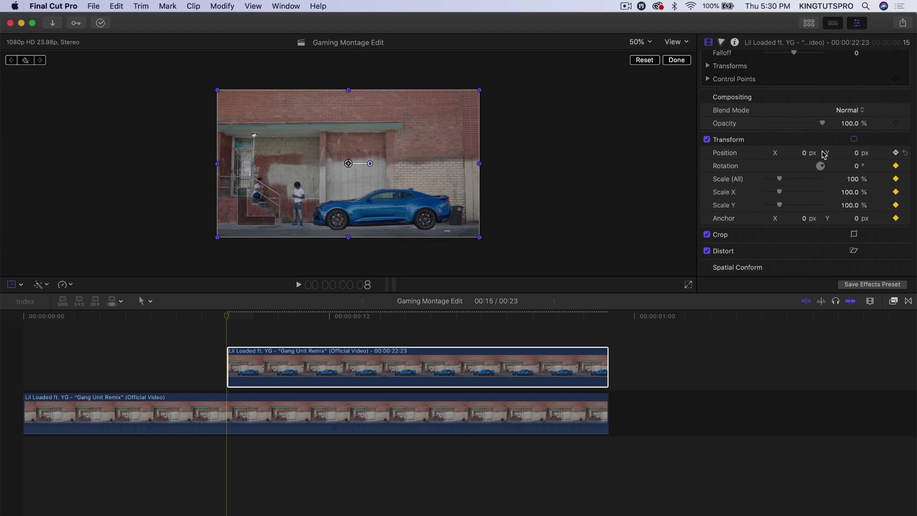
# Step: Keyframe the car's drop by raising its Y position above the frame at the clip's start and setting Y to 0 px at frame 15
pyautogui.moveTo(865, 154)
pyautogui.mouseDown()
pyautogui.moveTo(912, 139)
pyautogui.moveTo(855, 153)
pyautogui.mouseUp()
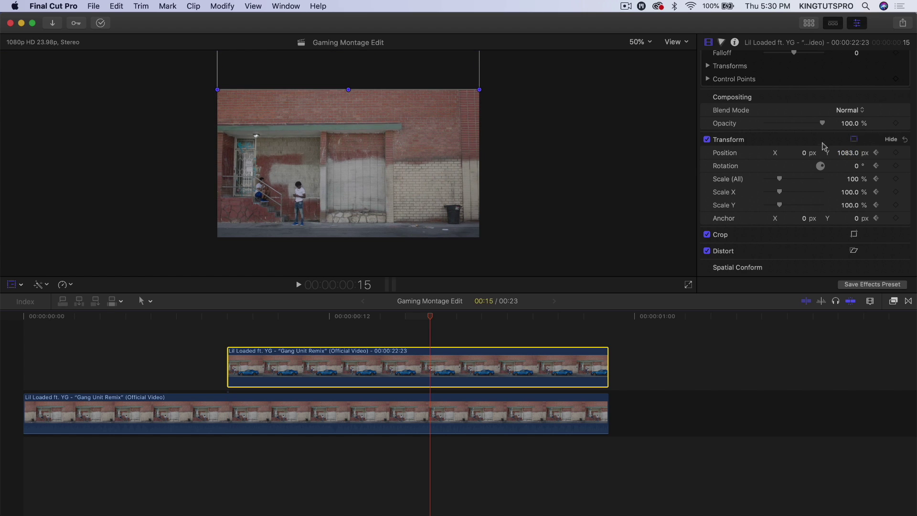
pyautogui.click(848, 153)
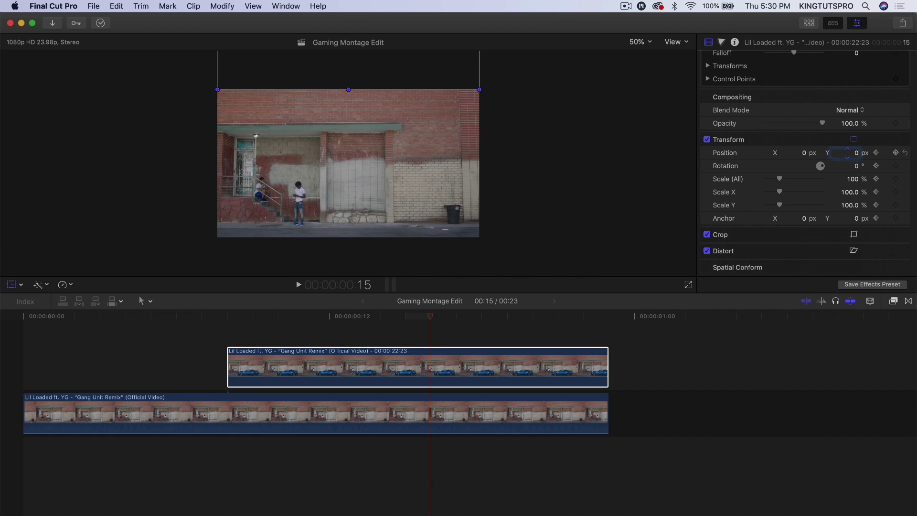
pyautogui.write('0')
pyautogui.press('Return')
# Step: Play back the car's drop animation and review its landing with the frame fitted in the viewer
pyautogui.press('space')
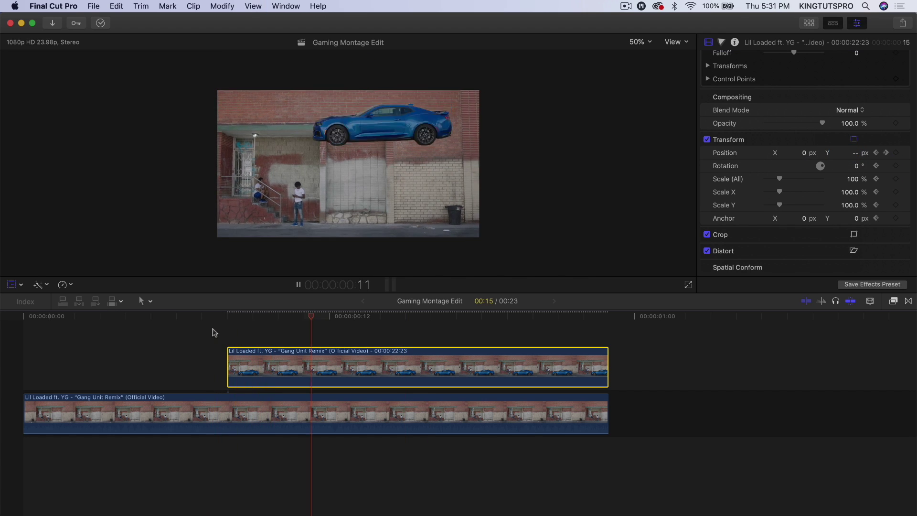
pyautogui.press('/')
pyautogui.press('/')
pyautogui.press('/')
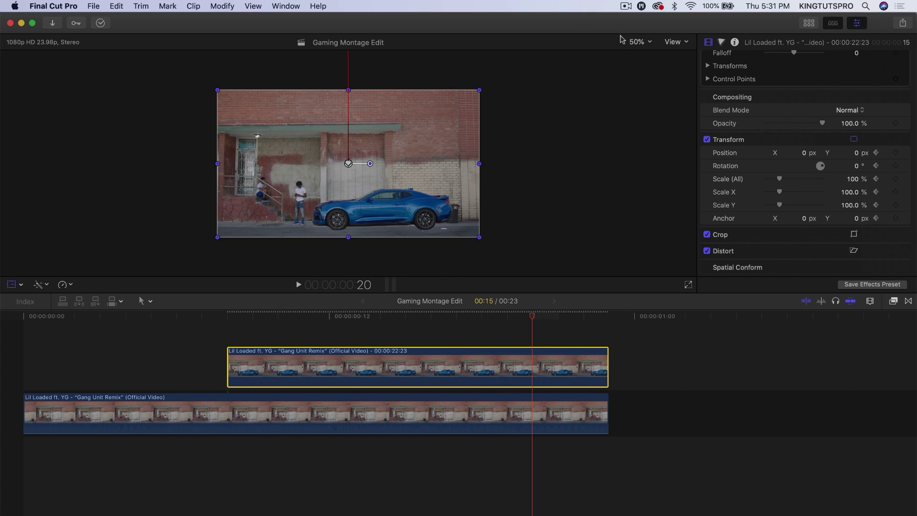
pyautogui.click(637, 42)
pyautogui.click(639, 50)
pyautogui.moveTo(414, 318); pyautogui.dragTo(316, 326)
pyautogui.click(428, 334)
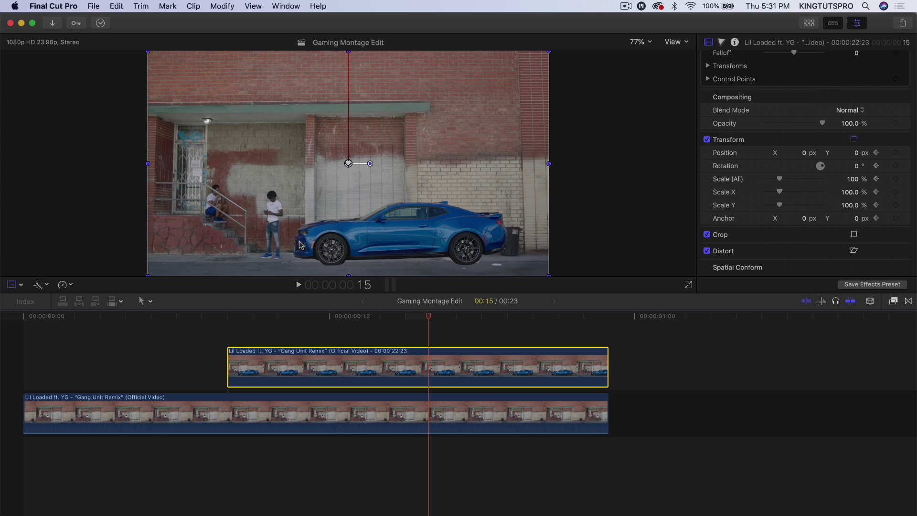
pyautogui.press('space')
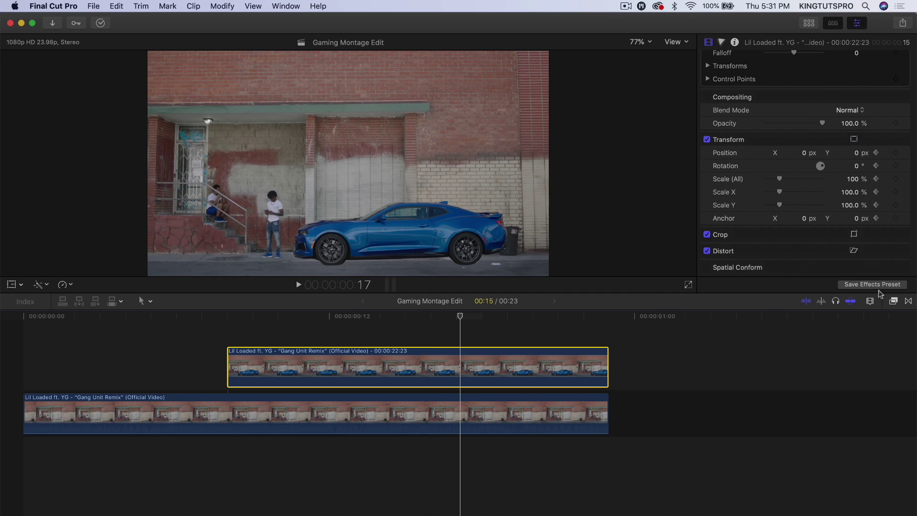
# Step: Apply the Directional blur effect to the masked car clip
pyautogui.click(894, 302)
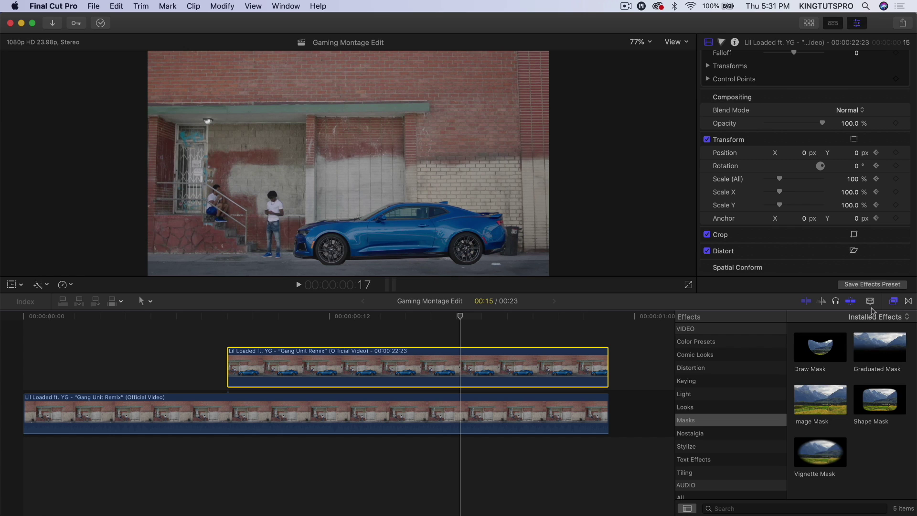
pyautogui.scroll(5, 810, 178)
pyautogui.scroll(2, 701, 372)
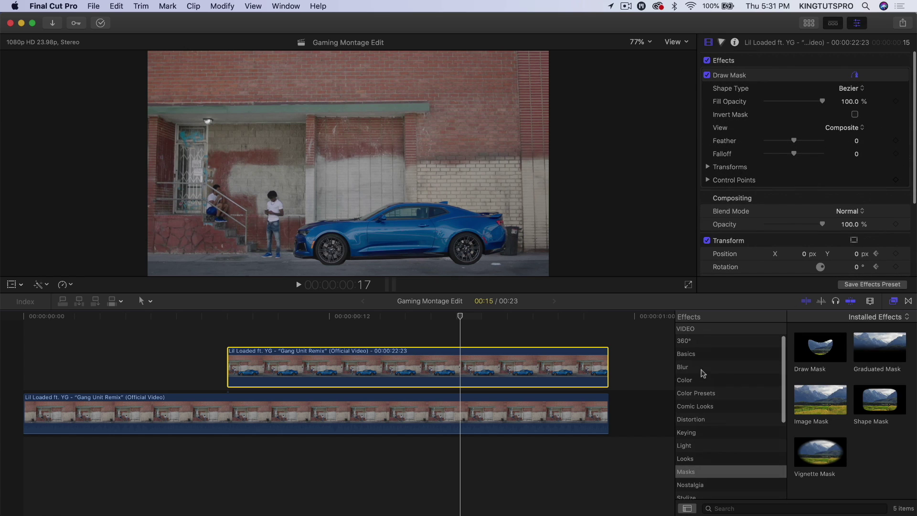
pyautogui.click(694, 381)
pyautogui.click(717, 367)
pyautogui.moveTo(827, 347); pyautogui.dragTo(529, 367)
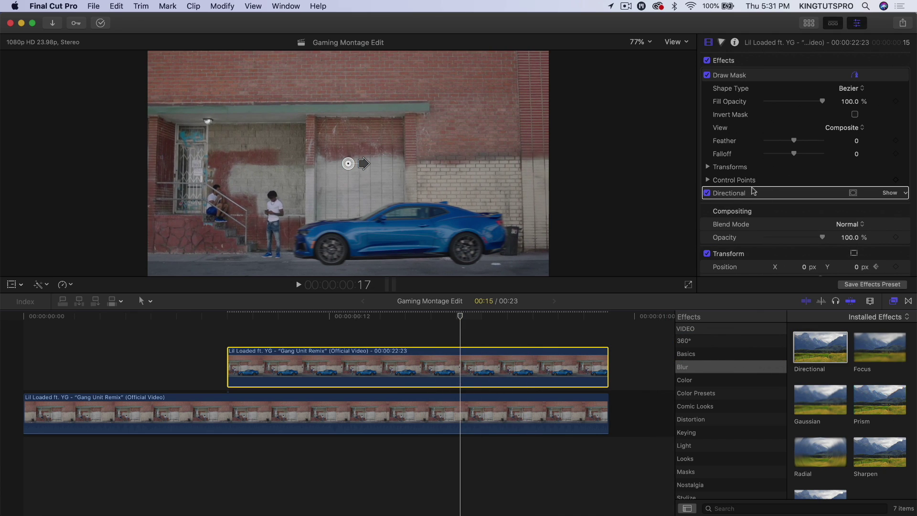
# Step: Show the Directional blur's parameters and set its Angle to 90°
pyautogui.click(890, 193)
pyautogui.click(852, 187)
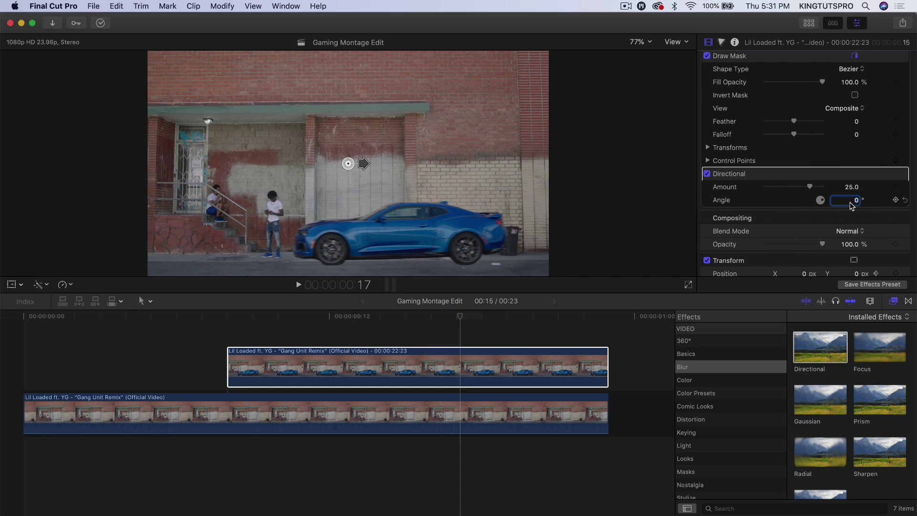
pyautogui.write('90')
pyautogui.press('Return')
# Step: Raise the Directional blur Amount midway through the car's fall and keyframe it at frame 12
pyautogui.moveTo(456, 317); pyautogui.dragTo(346, 317)
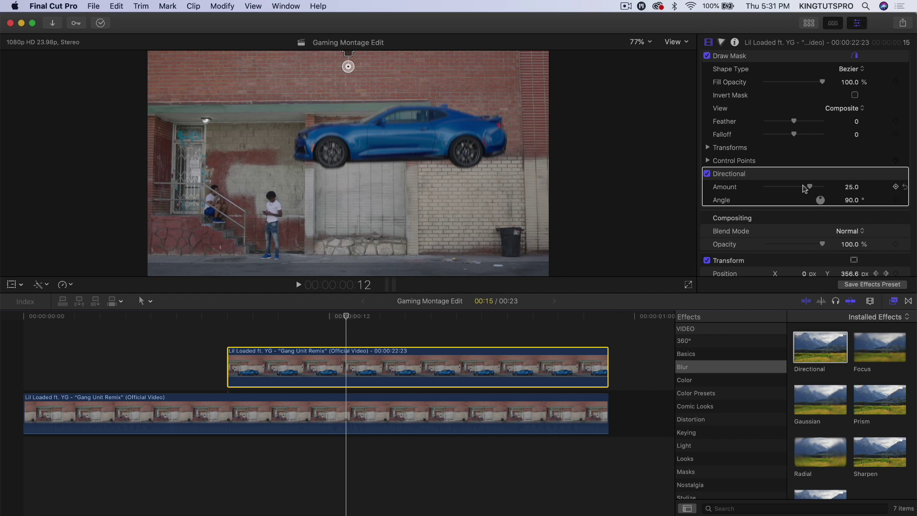
pyautogui.click(804, 189)
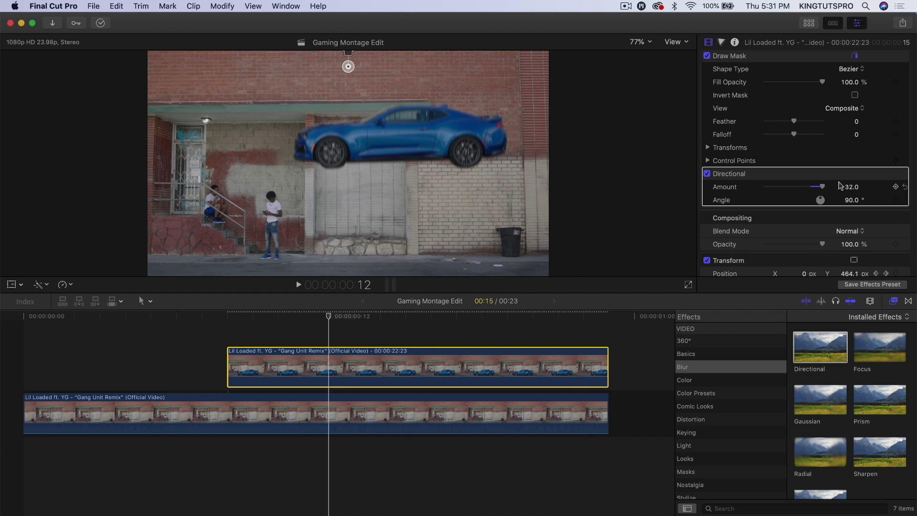
pyautogui.moveTo(852, 187); pyautogui.dragTo(371, 293)
pyautogui.moveTo(329, 318); pyautogui.dragTo(352, 321)
pyautogui.click(896, 187)
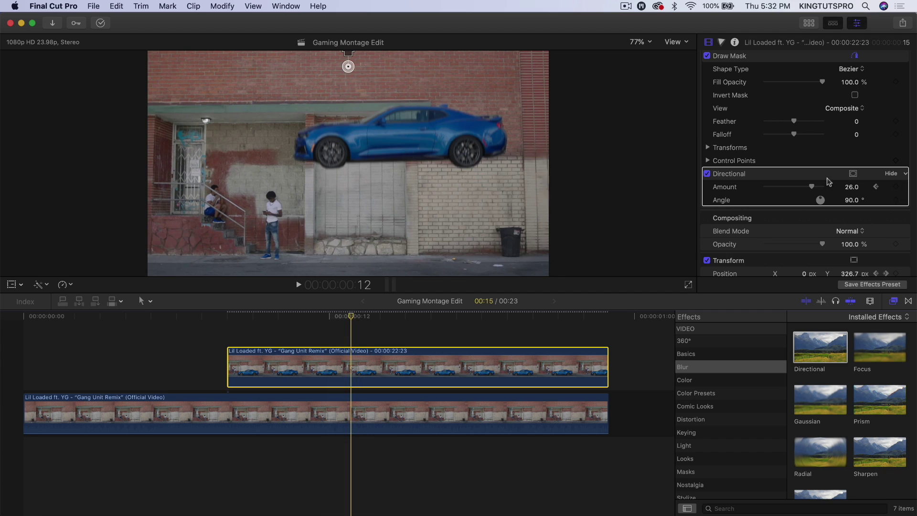
pyautogui.moveTo(851, 187); pyautogui.dragTo(852, 187)
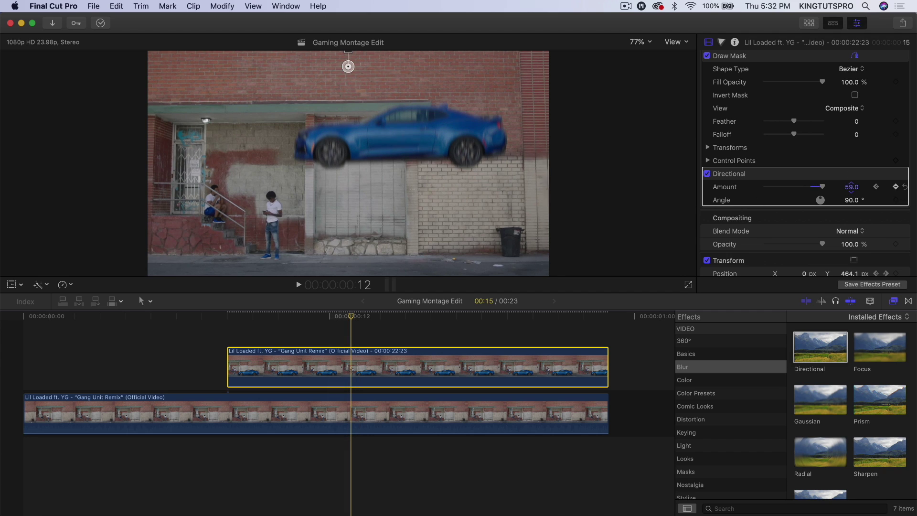
# Step: Keyframe a strong Directional blur Amount at frame 10 and bring it down to 0 where the car lands at frame 15
pyautogui.moveTo(422, 316); pyautogui.dragTo(286, 316)
pyautogui.moveTo(851, 188); pyautogui.dragTo(851, 186)
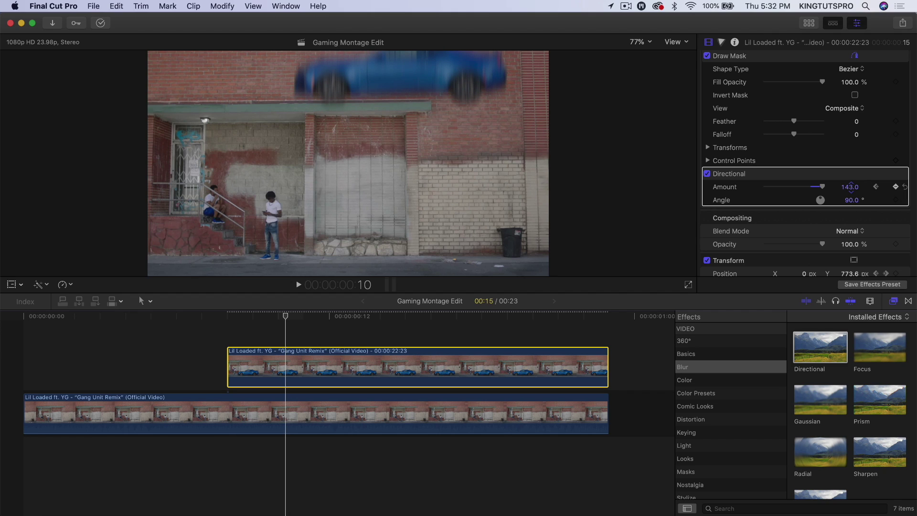
pyautogui.moveTo(852, 187); pyautogui.dragTo(851, 187)
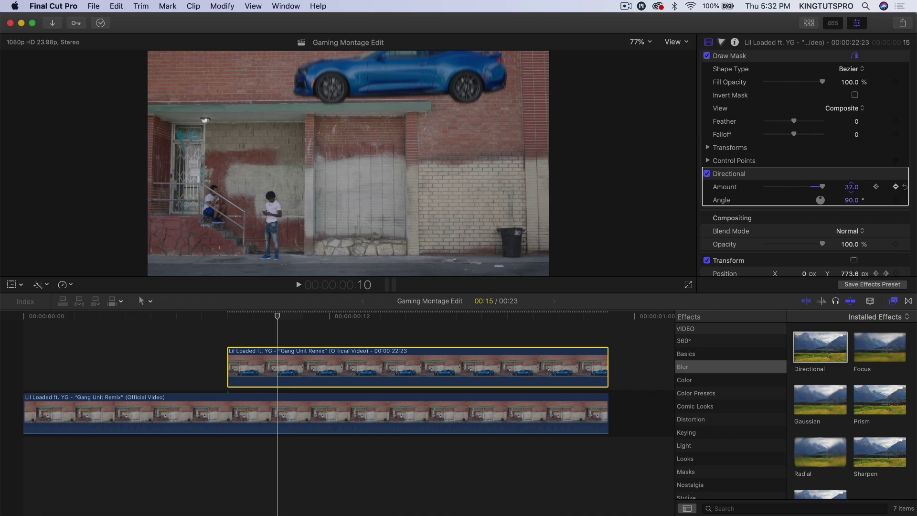
pyautogui.moveTo(280, 307); pyautogui.dragTo(382, 311)
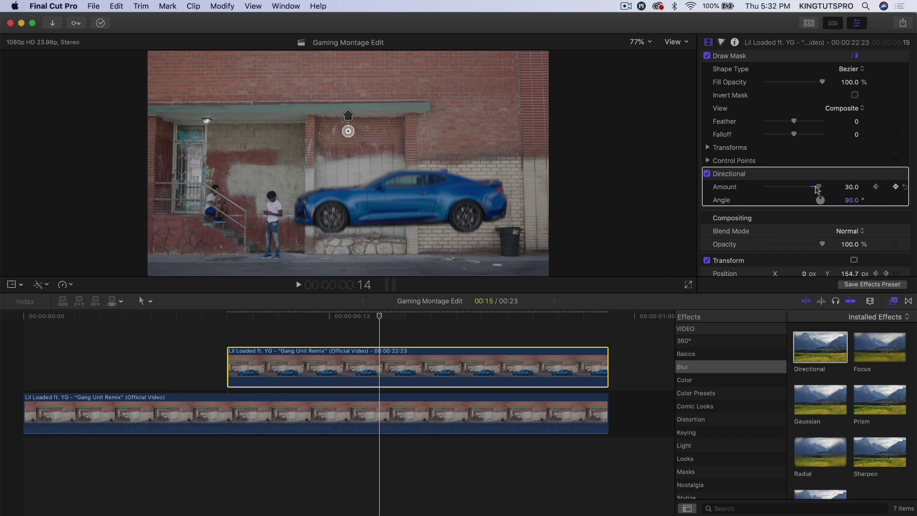
pyautogui.moveTo(380, 316); pyautogui.dragTo(410, 317)
pyautogui.moveTo(878, 172)
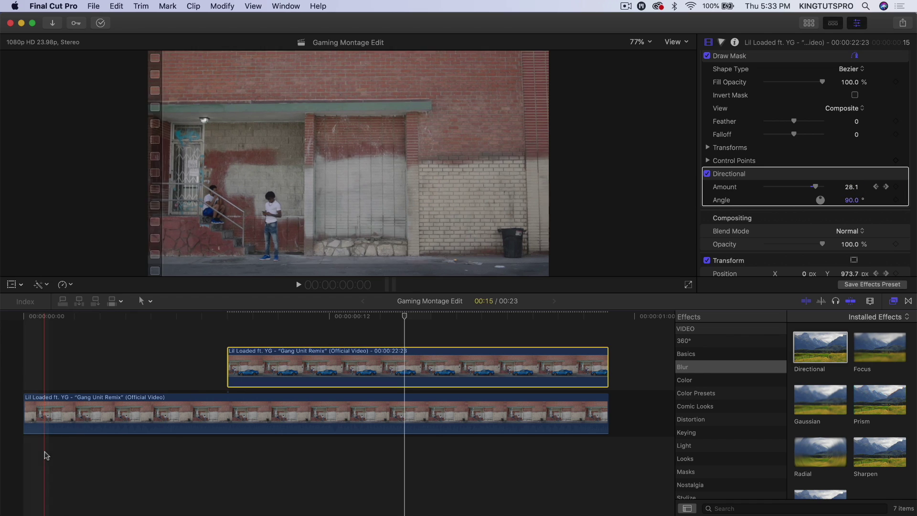
# Step: Play back and scrub the car's drop to review the motion blur, and close the effects browser
pyautogui.press('space')
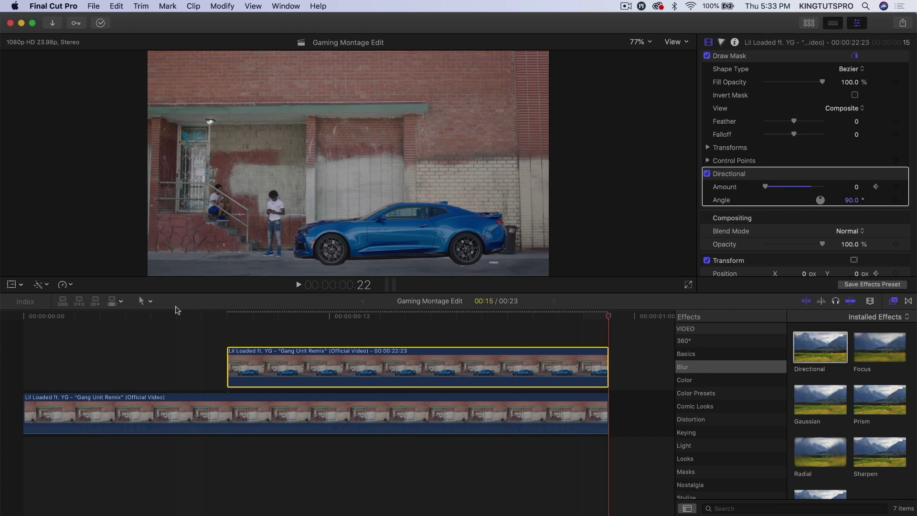
pyautogui.moveTo(244, 318); pyautogui.dragTo(491, 318)
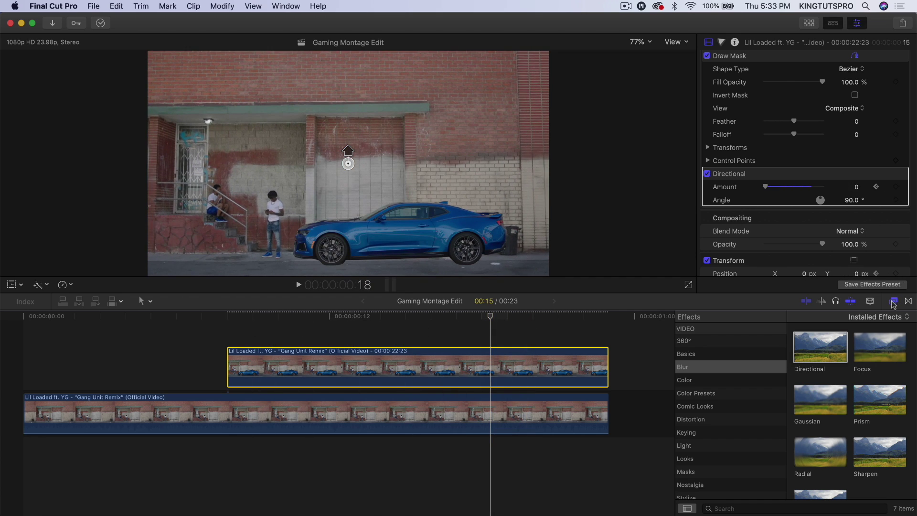
pyautogui.click(893, 302)
pyautogui.moveTo(242, 318); pyautogui.dragTo(337, 325)
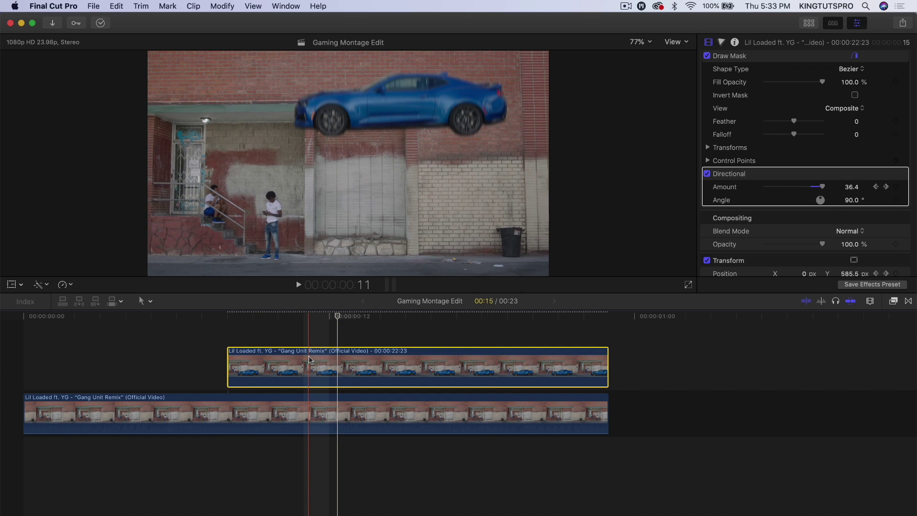
# Step: Duplicate the masked car clip onto the lane above the original and select the copy
pyautogui.keyDown('alt'); pyautogui.moveTo(310, 361); pyautogui.dragTo(324, 342); pyautogui.keyUp('alt')
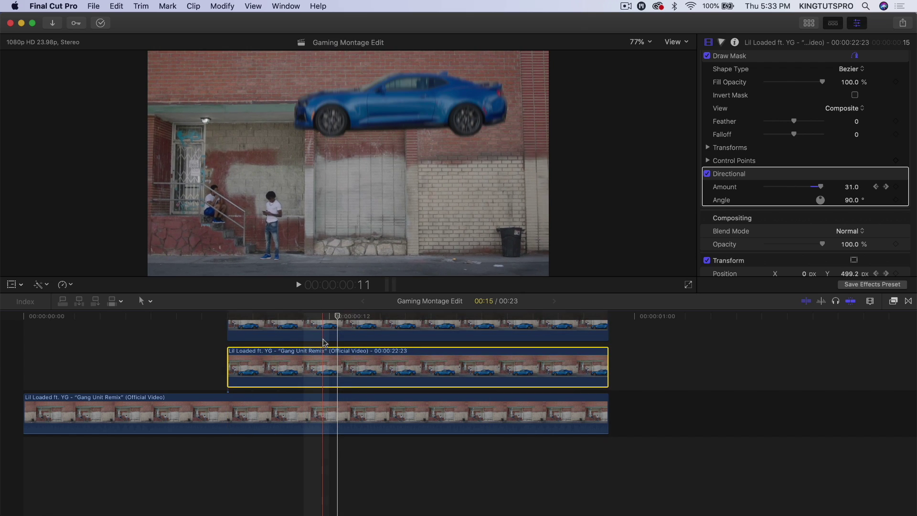
pyautogui.click(308, 387)
pyautogui.click(343, 340)
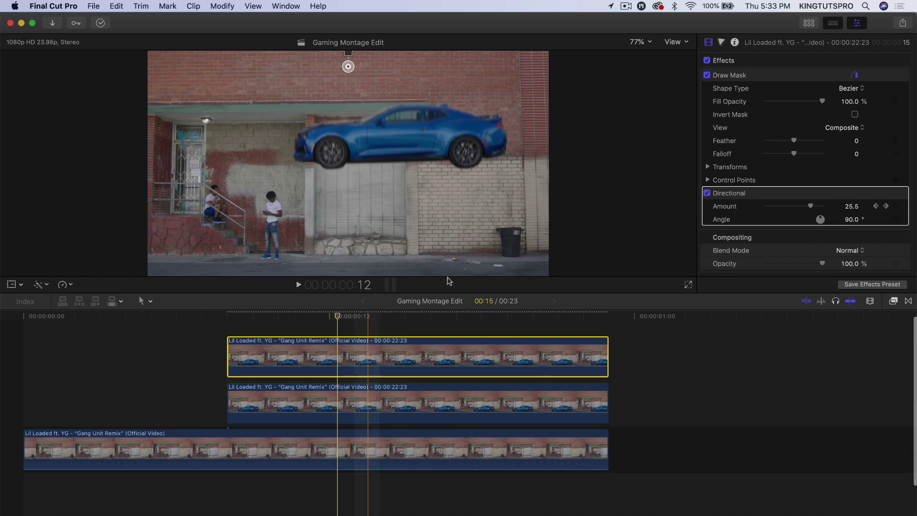
pyautogui.moveTo(371, 317)
pyautogui.mouseDown()
pyautogui.moveTo(416, 318)
pyautogui.moveTo(288, 321)
pyautogui.moveTo(354, 319)
pyautogui.mouseUp()
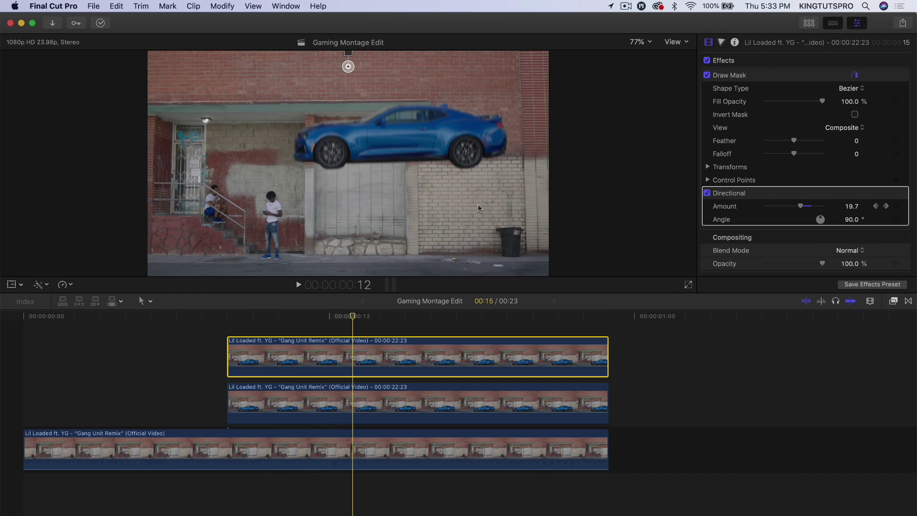
# Step: Replace the car-shaped Draw Mask on the duplicated clip with a new, empty Draw Mask effect
pyautogui.click(756, 77)
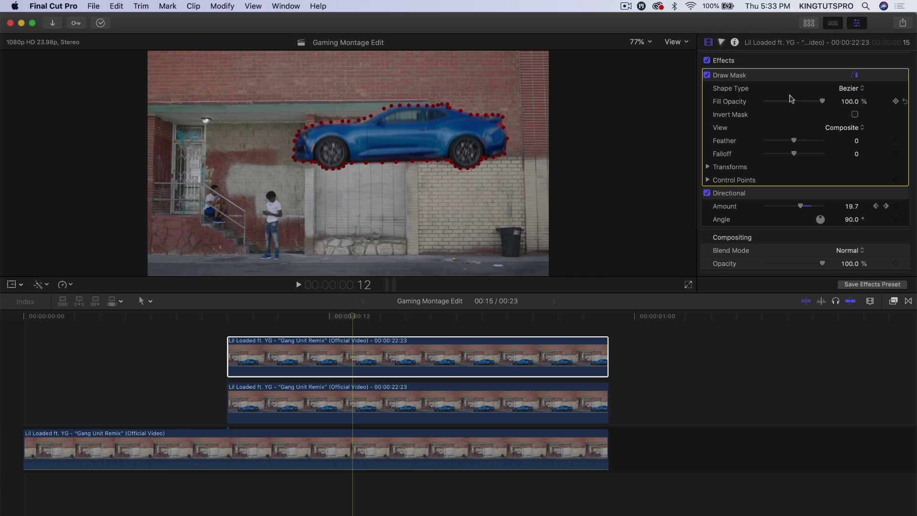
pyautogui.press('Delete')
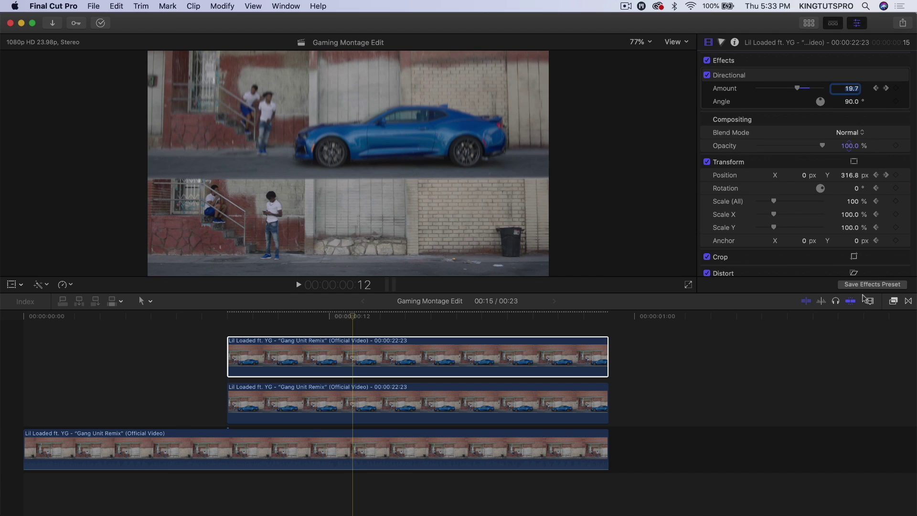
pyautogui.click(894, 301)
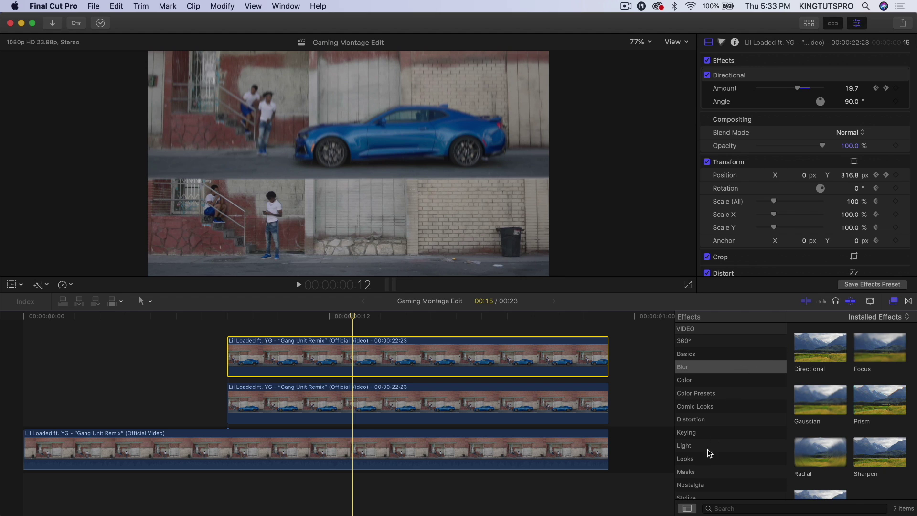
pyautogui.click(697, 473)
pyautogui.moveTo(817, 353)
pyautogui.mouseDown()
pyautogui.moveTo(749, 334)
pyautogui.moveTo(401, 354)
pyautogui.mouseUp()
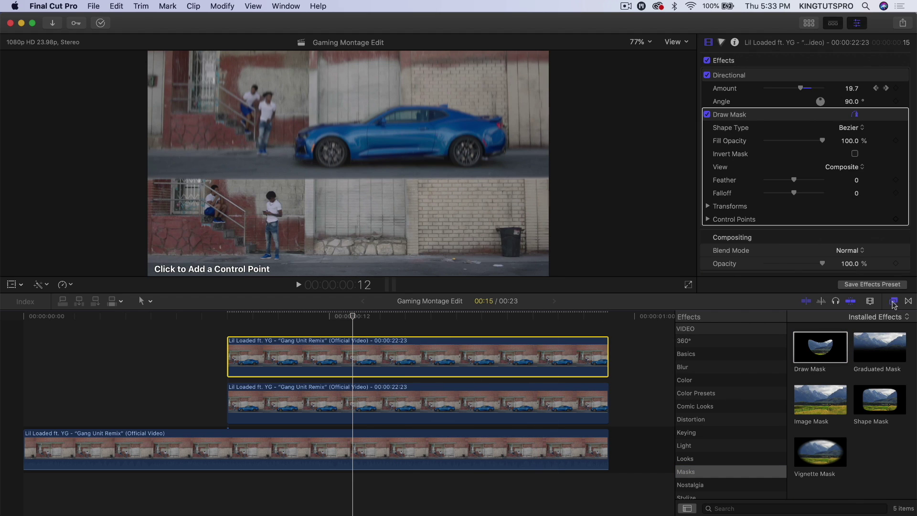
# Step: Draw a closed curved mask around the car's front wheel on the top clip, with the viewer at 200%
pyautogui.moveTo(243, 317); pyautogui.dragTo(349, 315)
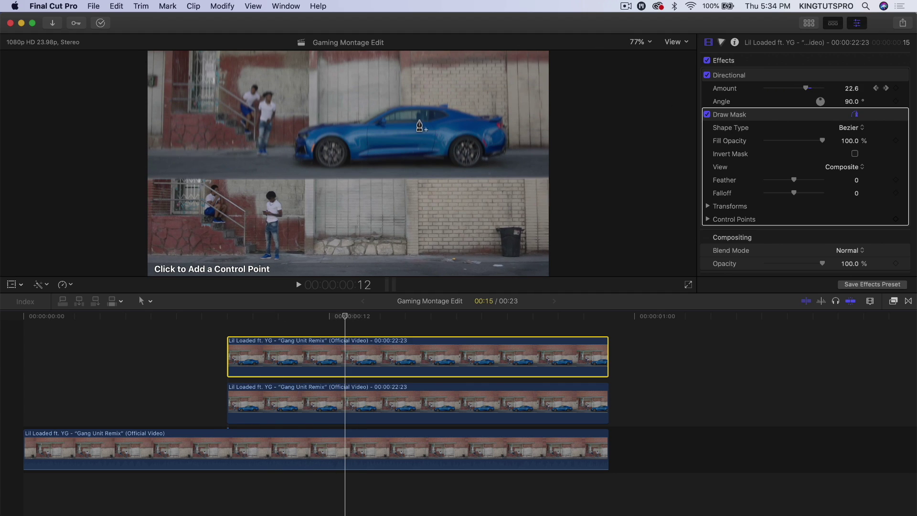
pyautogui.click(641, 42)
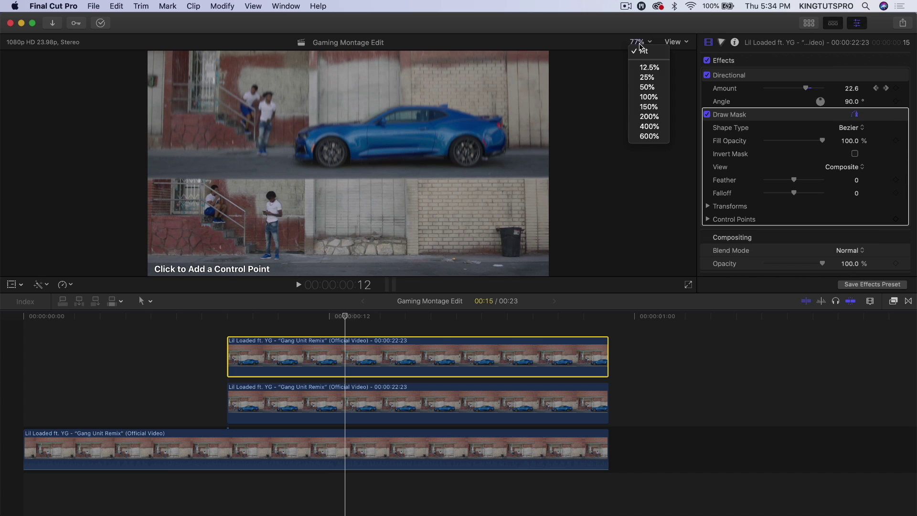
pyautogui.click(649, 116)
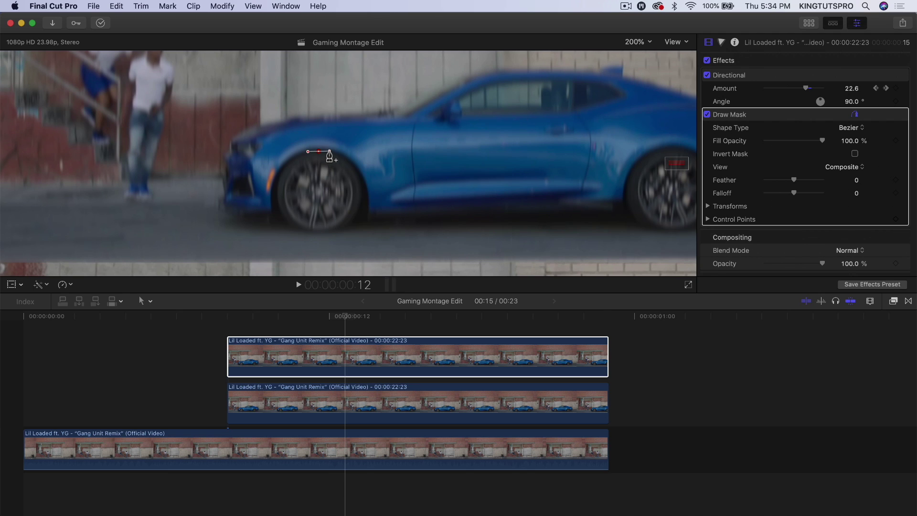
pyautogui.click(314, 234)
pyautogui.click(277, 196)
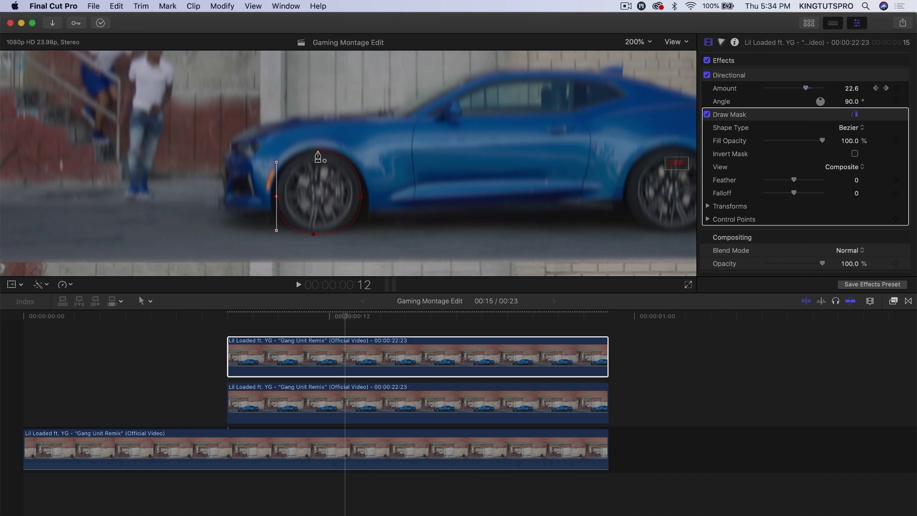
pyautogui.click(319, 152)
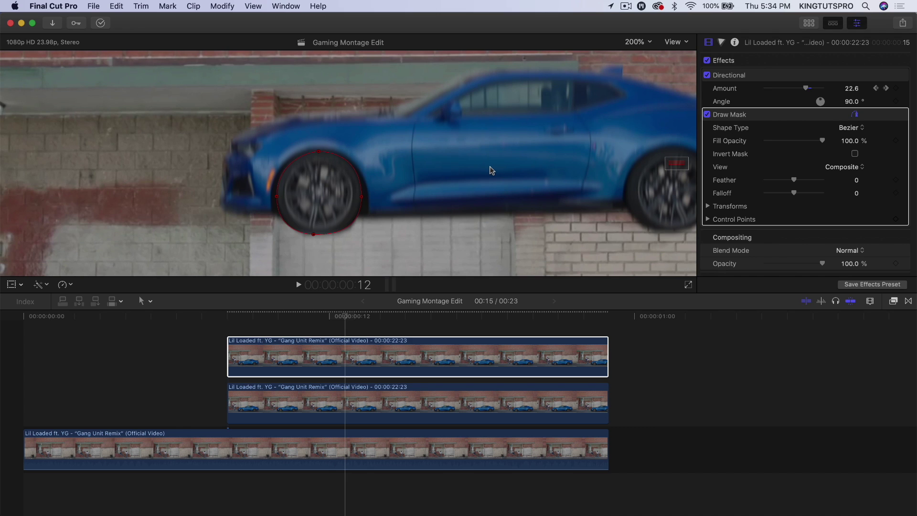
# Step: Toggle the wheel clip and the car clip off and on to compare the masked front wheel with the car body
pyautogui.click(327, 360)
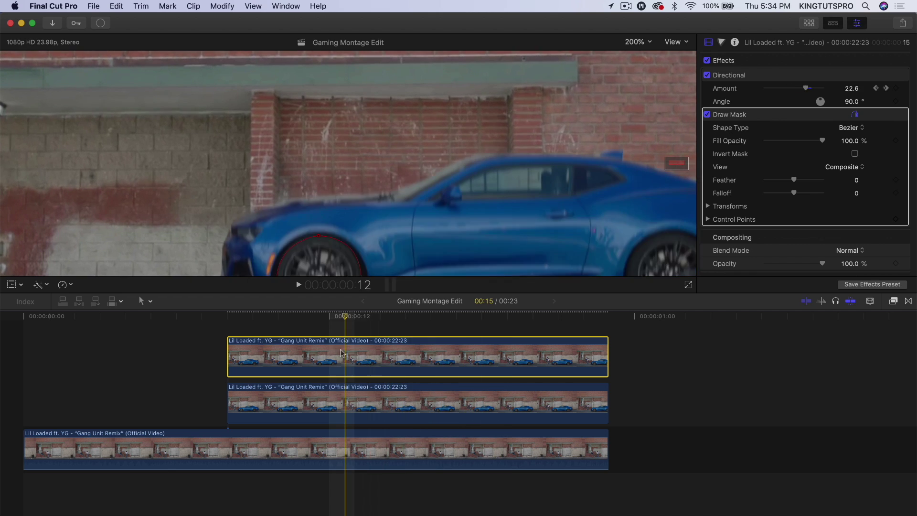
pyautogui.press('v')
pyautogui.press('v')
pyautogui.click(331, 397)
pyautogui.press('v')
pyautogui.click(336, 353)
pyautogui.press('v')
pyautogui.press('v')
pyautogui.click(337, 404)
pyautogui.press('v')
pyautogui.click(337, 362)
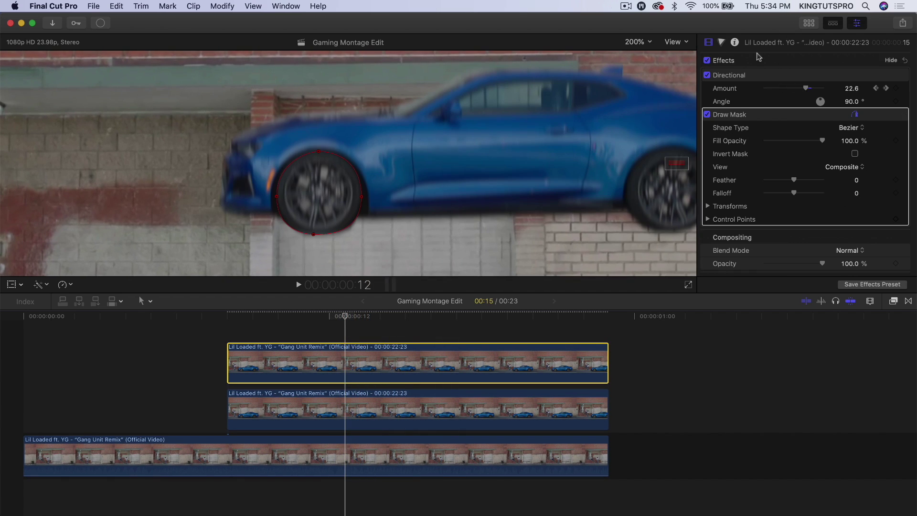
# Step: Duplicate the front wheel clip onto a new top lane and move the copy's mask onto the rear wheel
pyautogui.click(638, 42)
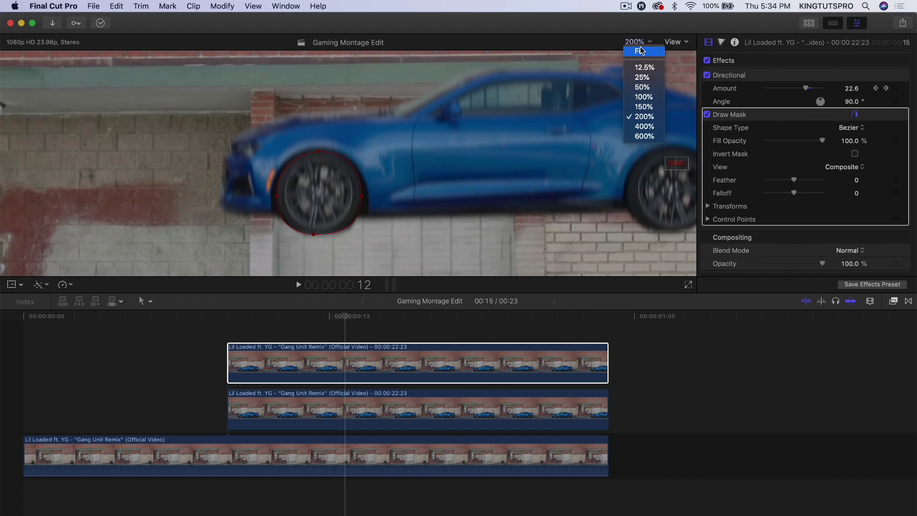
pyautogui.click(638, 48)
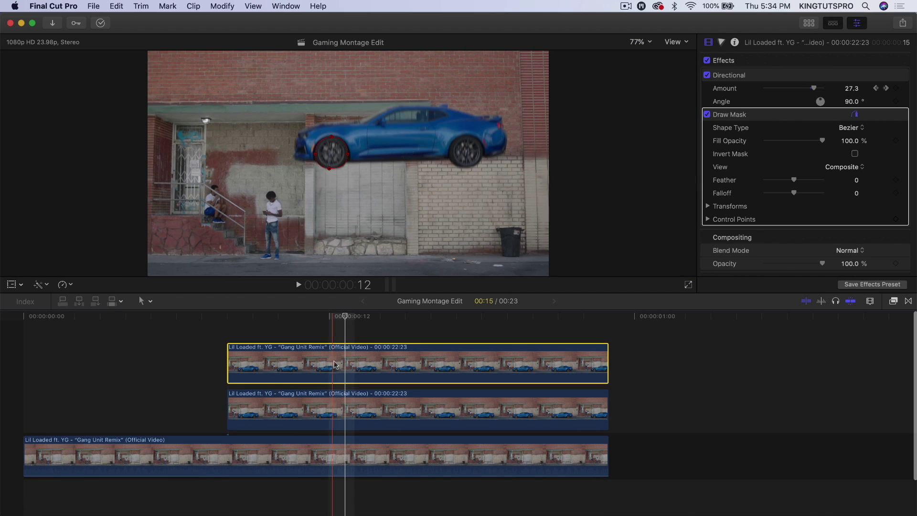
pyautogui.moveTo(335, 362); pyautogui.dragTo(354, 347)
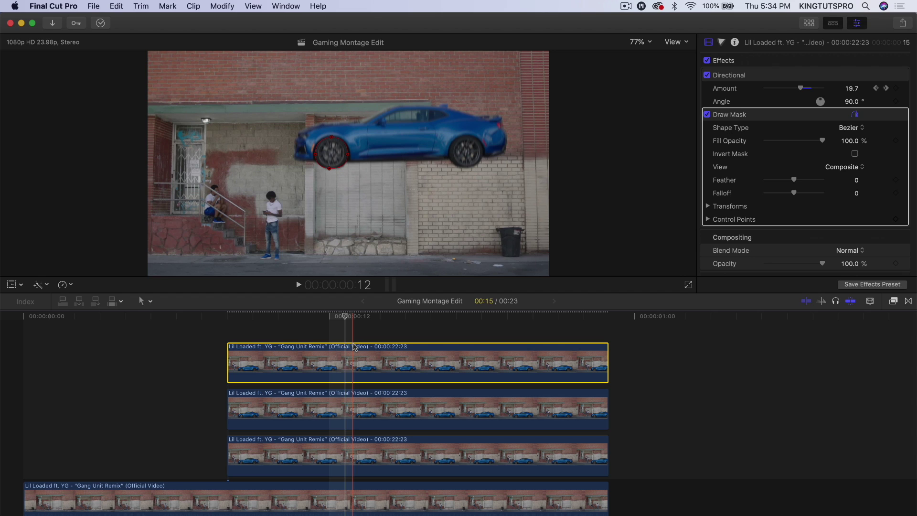
pyautogui.moveTo(333, 158)
pyautogui.mouseDown()
pyautogui.moveTo(430, 160)
pyautogui.moveTo(412, 182)
pyautogui.moveTo(469, 190)
pyautogui.moveTo(468, 159)
pyautogui.mouseUp()
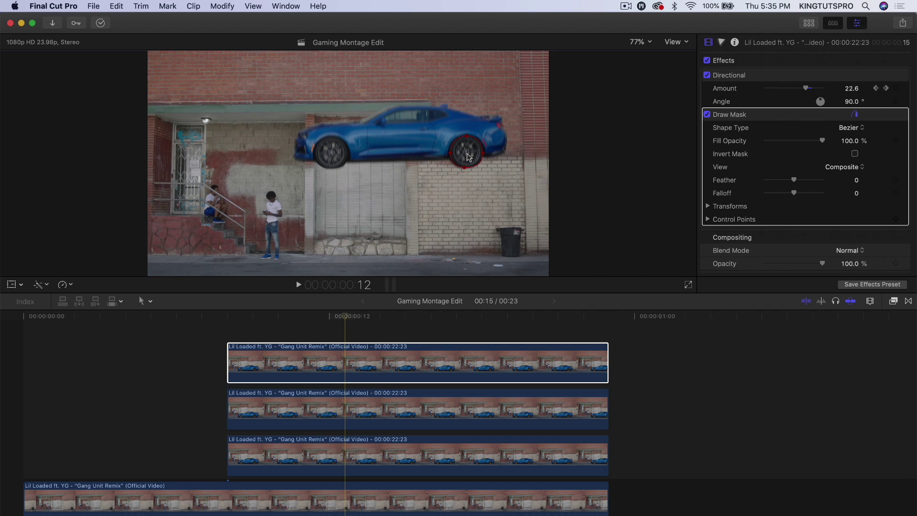
# Step: Disable the car body clip to check both masked wheels during the drop, and enable it again
pyautogui.moveTo(295, 315); pyautogui.dragTo(323, 420)
pyautogui.click(315, 459)
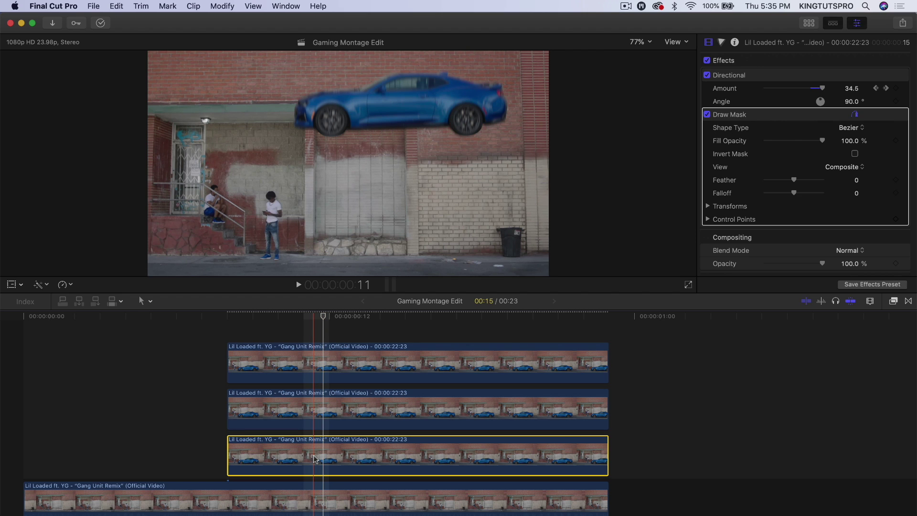
pyautogui.press('v')
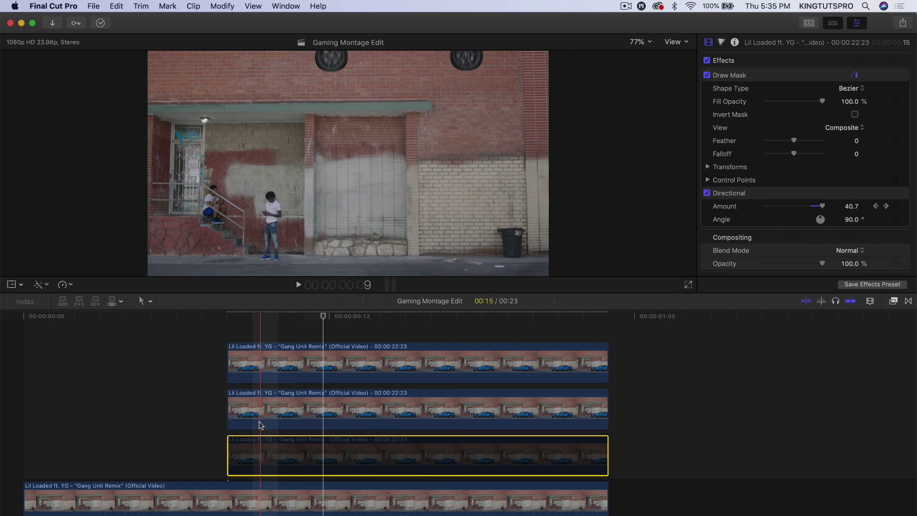
pyautogui.press('v')
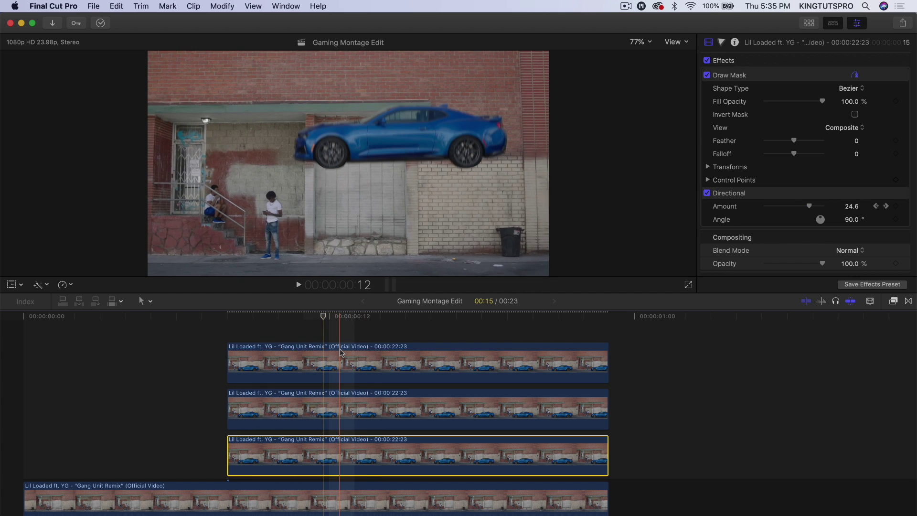
# Step: Combine the two wheel clips into a compound clip named "tires" in the 7-22-20 event
pyautogui.click(548, 317)
pyautogui.moveTo(564, 328); pyautogui.dragTo(431, 428)
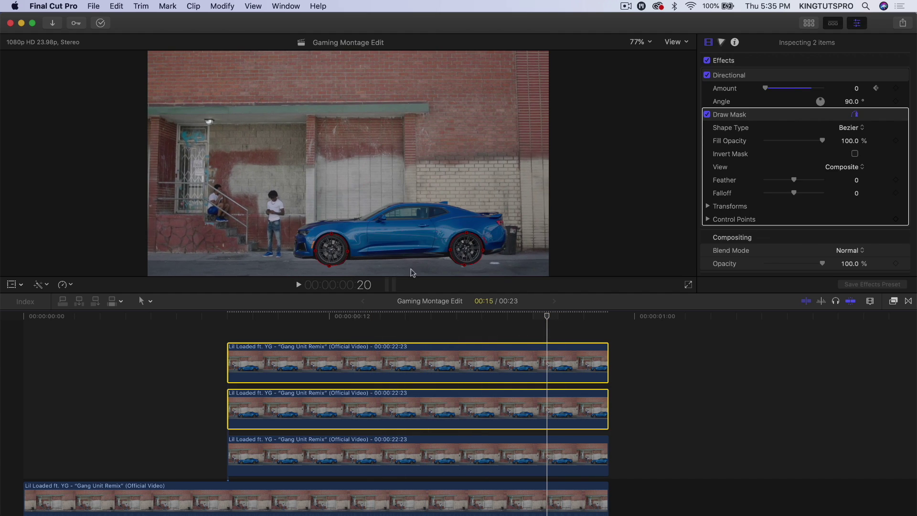
pyautogui.rightClick(393, 364)
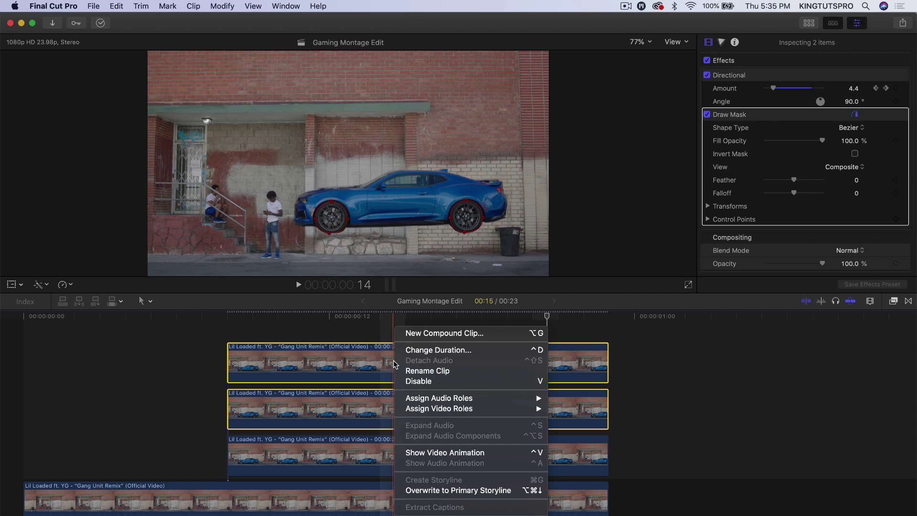
pyautogui.click(420, 338)
pyautogui.write('tires')
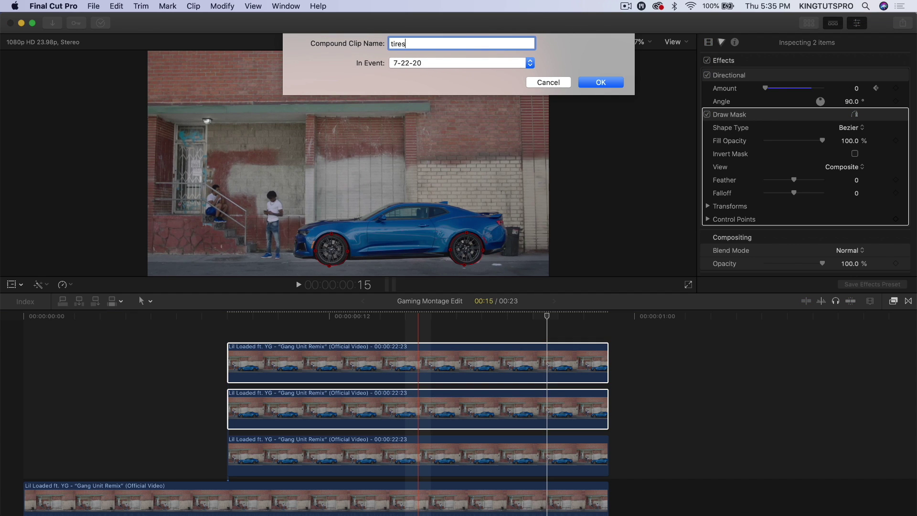
pyautogui.press('Return')
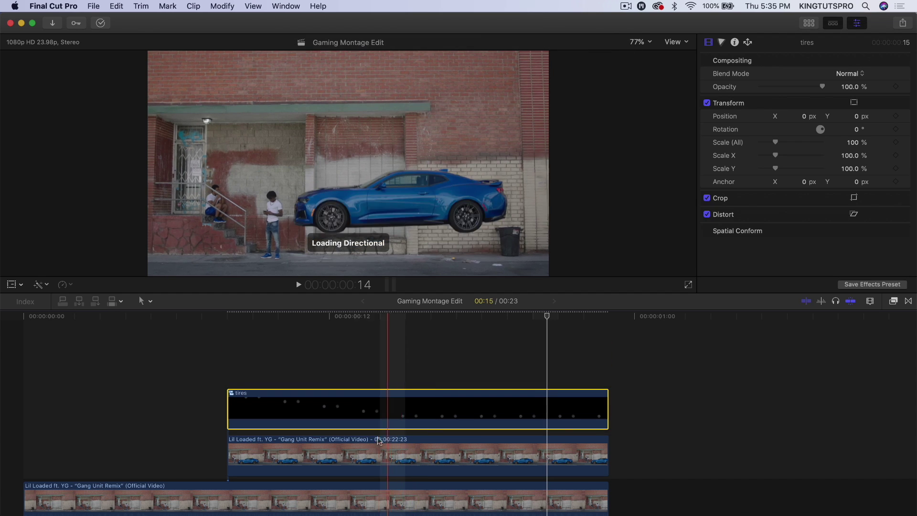
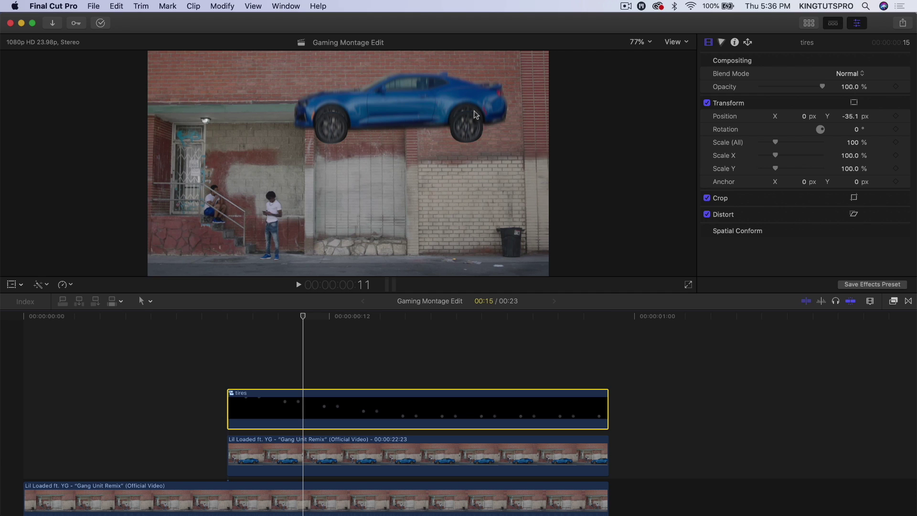
# Step: Set the tires clip's vertical position to -34.2 px and add a position keyframe at the clip's start
pyautogui.moveTo(249, 316); pyautogui.dragTo(378, 325)
pyautogui.press('Left')
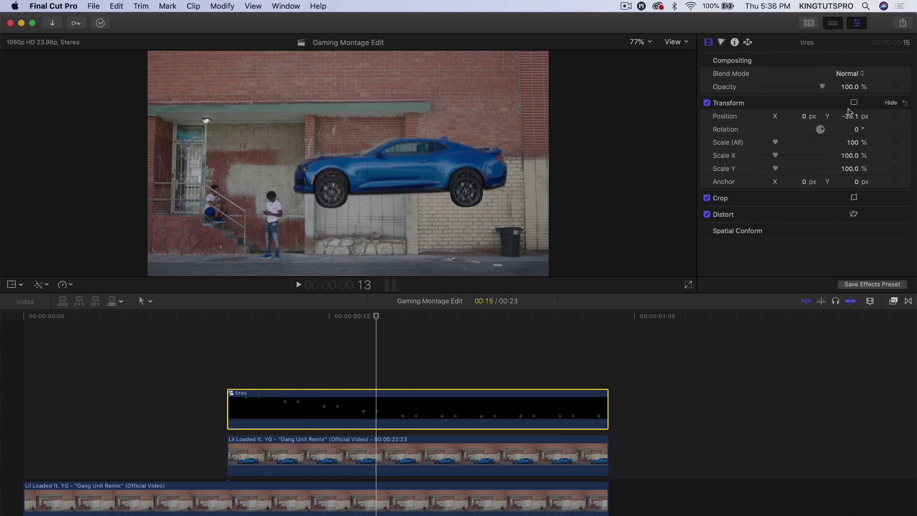
pyautogui.moveTo(850, 116); pyautogui.dragTo(850, 112)
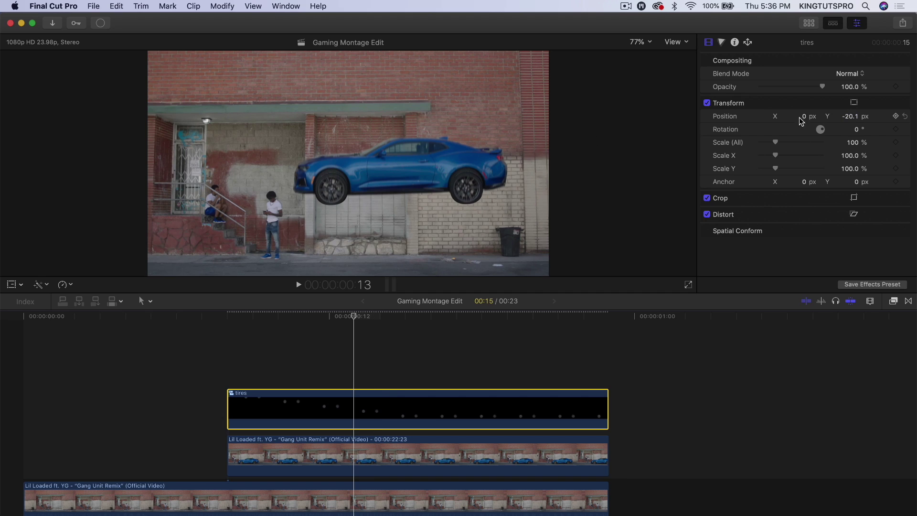
pyautogui.moveTo(849, 118); pyautogui.dragTo(849, 122)
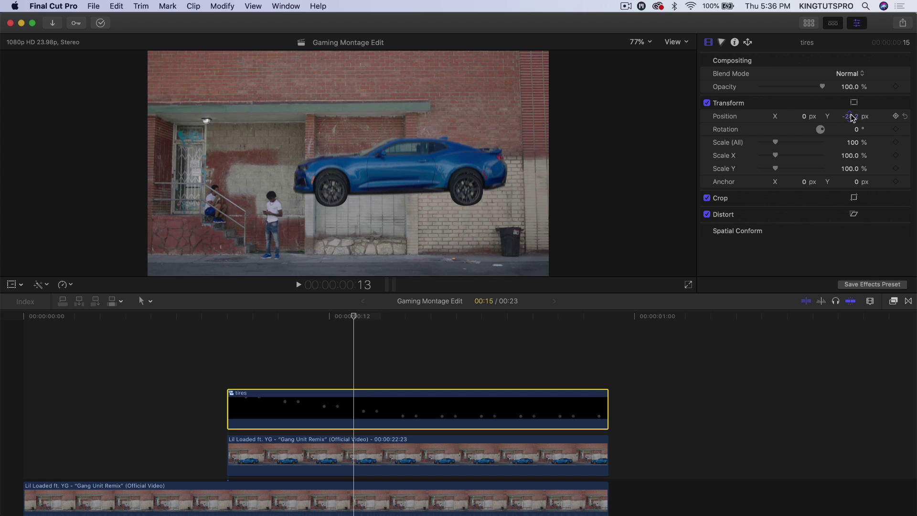
pyautogui.moveTo(850, 117); pyautogui.dragTo(850, 119)
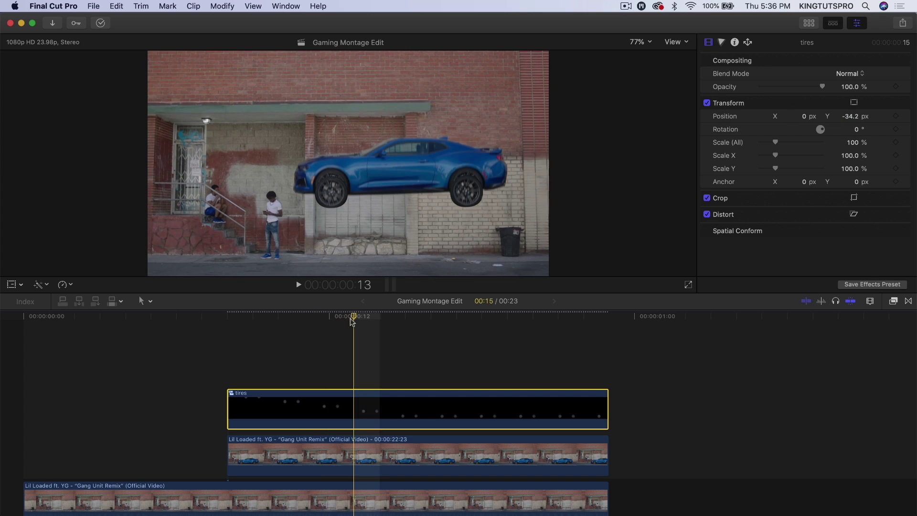
pyautogui.moveTo(353, 316); pyautogui.dragTo(228, 321)
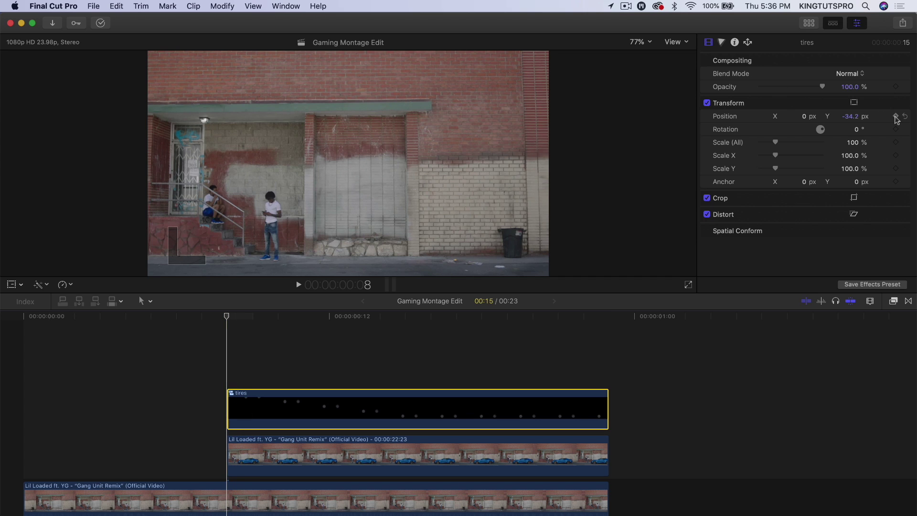
pyautogui.click(895, 116)
# Step: Try keyframing the tires clip's vertical position to 0 px at frame 15, and review the drop
pyautogui.moveTo(266, 317); pyautogui.dragTo(414, 315)
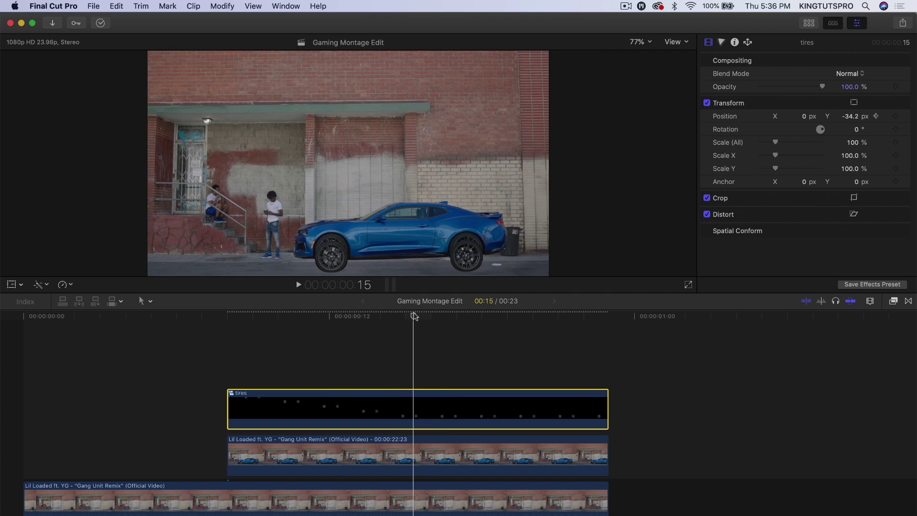
pyautogui.click(847, 119)
pyautogui.write('0')
pyautogui.press('Return')
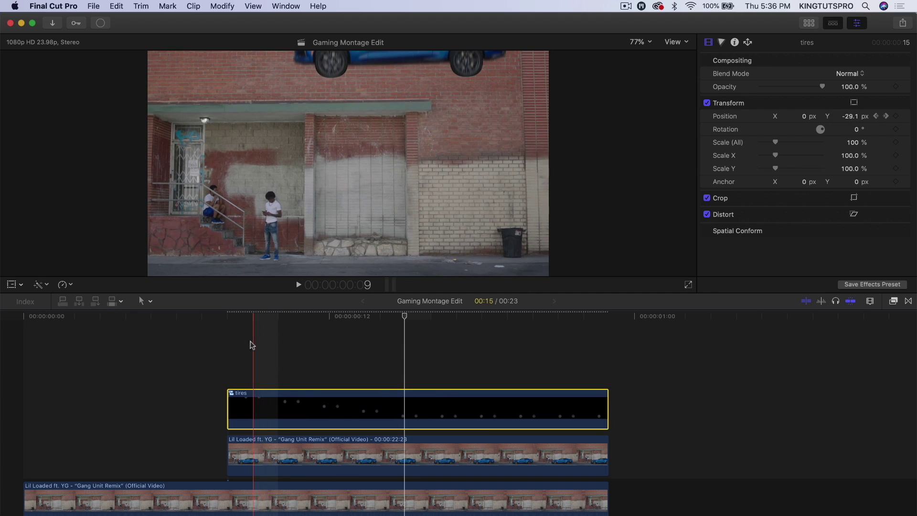
pyautogui.click(414, 335)
pyautogui.moveTo(413, 316)
pyautogui.mouseDown()
pyautogui.moveTo(395, 318)
pyautogui.moveTo(412, 319)
pyautogui.mouseUp()
pyautogui.press('Left')
pyautogui.press('Left')
pyautogui.press('Left')
pyautogui.press('Left')
pyautogui.press('Left')
pyautogui.press('Left')
pyautogui.press('Left')
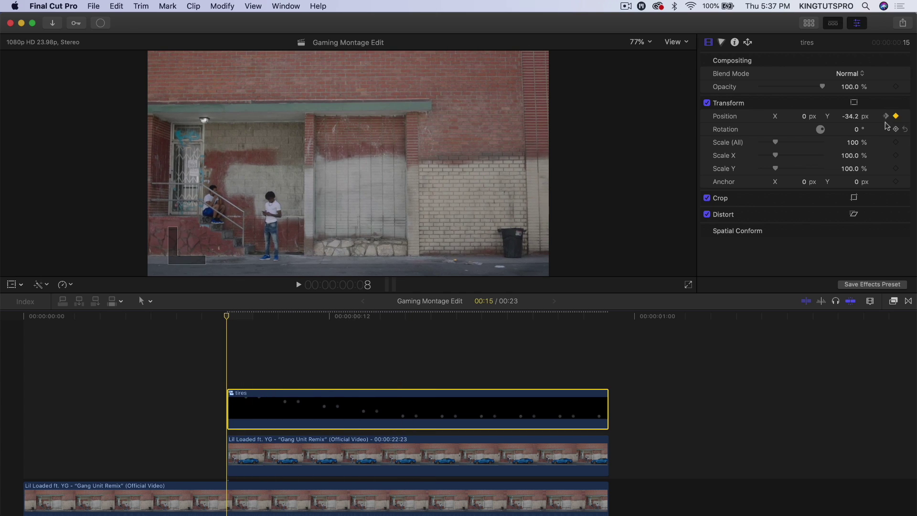
pyautogui.moveTo(252, 317); pyautogui.dragTo(411, 320)
# Step: Disable and re-enable the car clip and the tires clip to compare the wheel alignment at the landing around frame 15
pyautogui.click(409, 452)
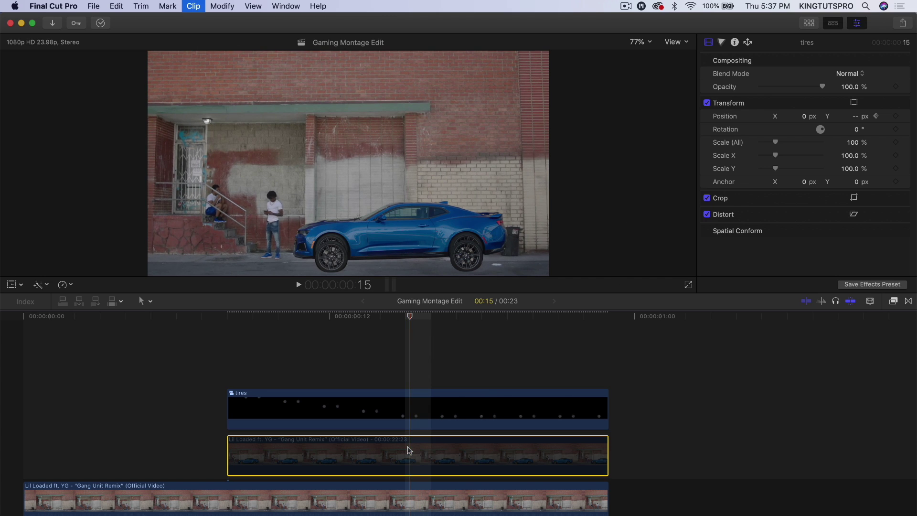
pyautogui.click(401, 412)
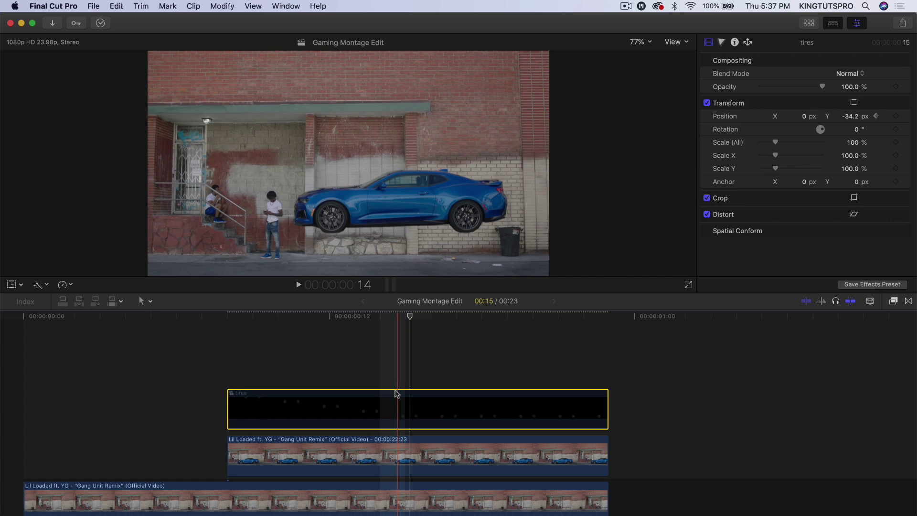
pyautogui.press('v')
pyautogui.click(409, 317)
pyautogui.press('v')
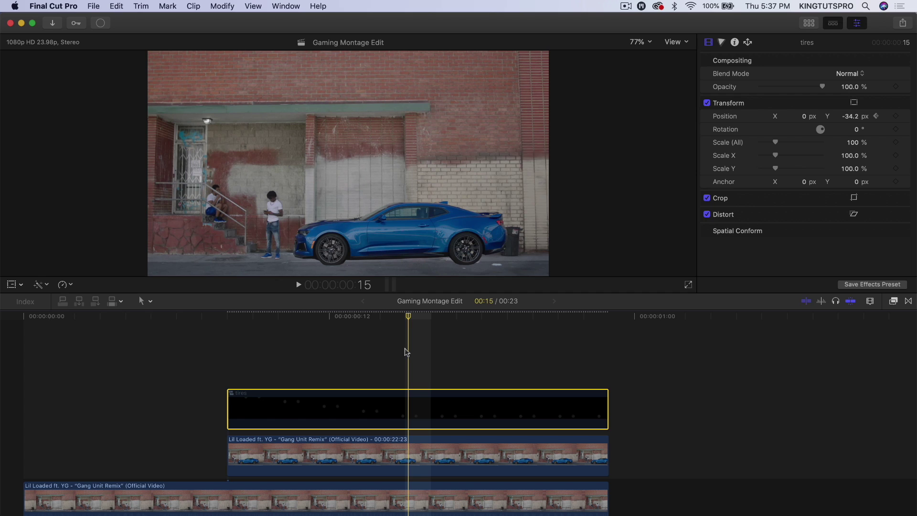
pyautogui.press('v')
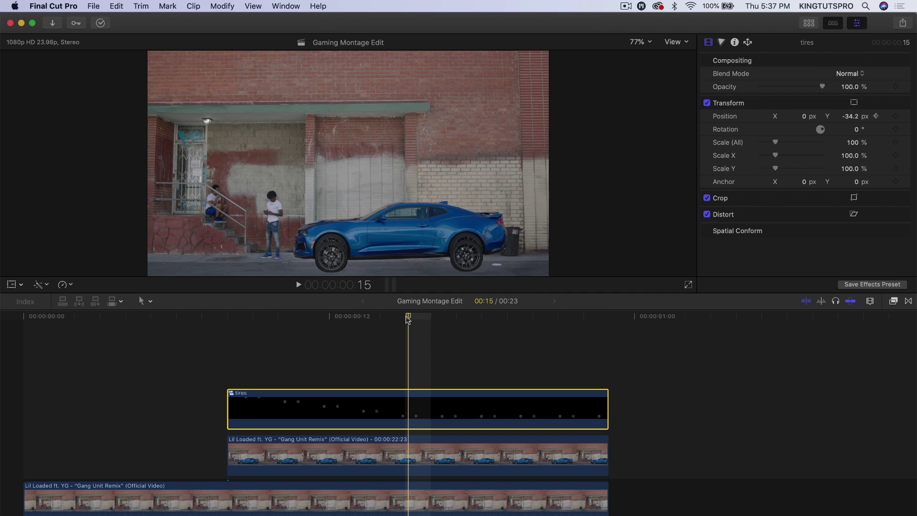
# Step: Keyframe the tires clip's vertical position at frame 16 to bring the wheels back to their resting height
pyautogui.press('Right')
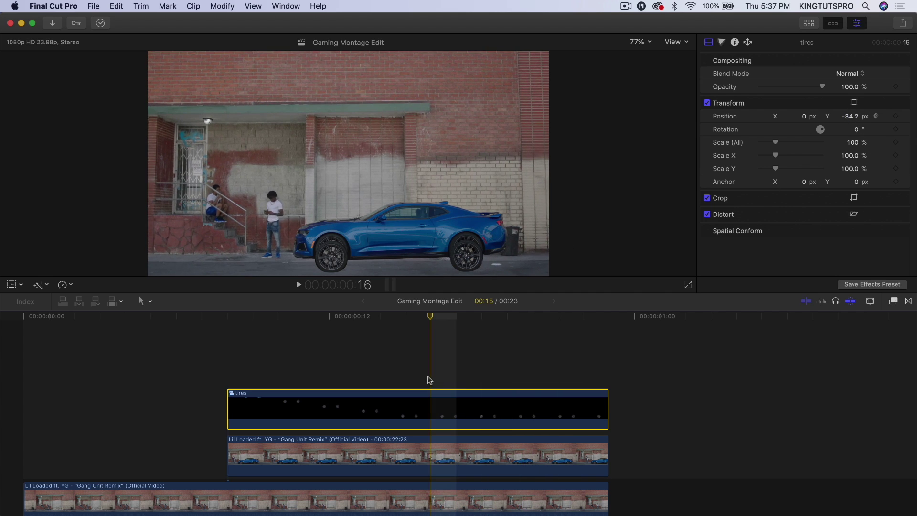
pyautogui.click(849, 116)
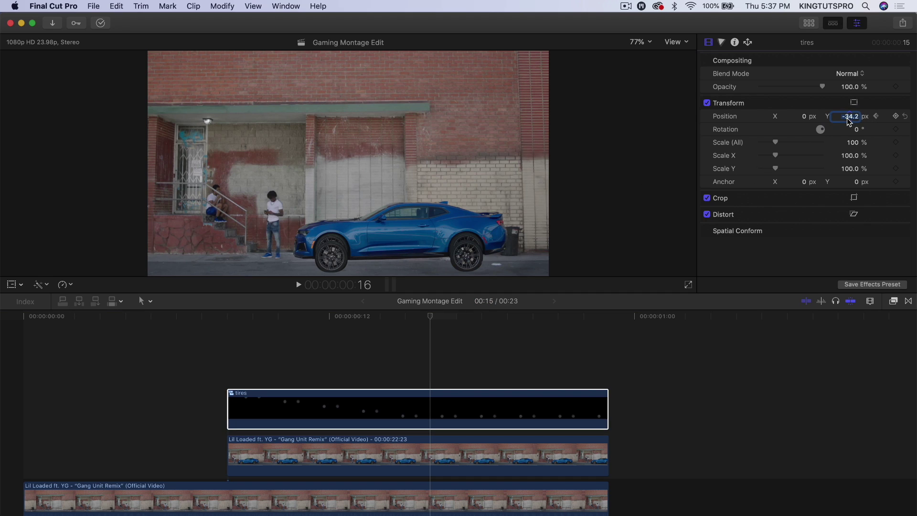
pyautogui.press('Return')
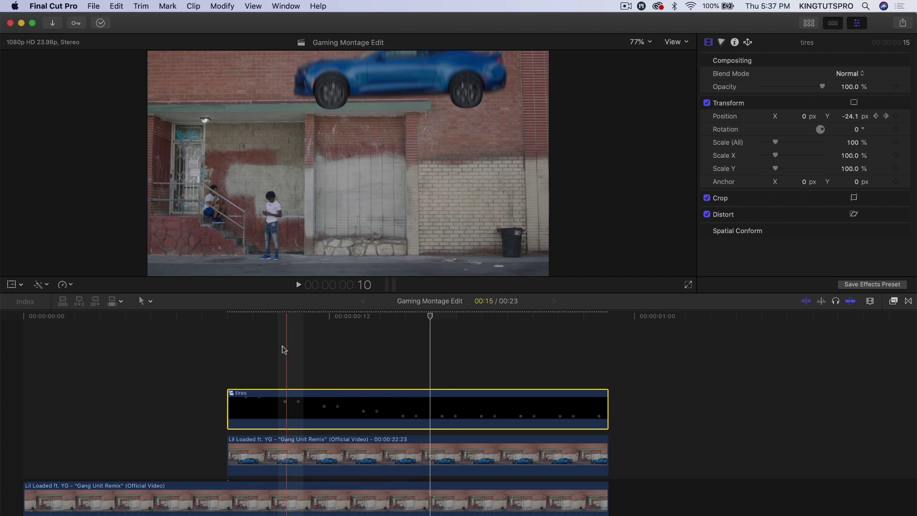
# Step: Compare the falling car with and without its body and tires clips, and leave the tires clip disabled
pyautogui.click(299, 444)
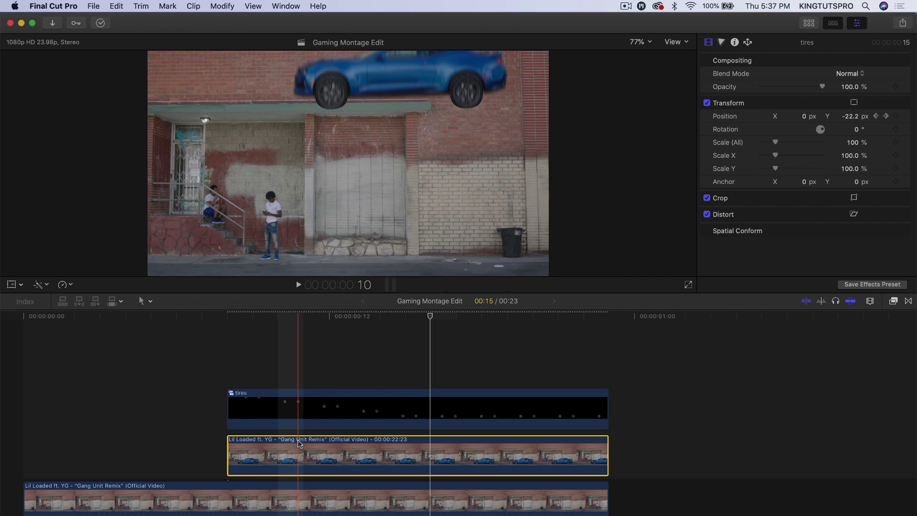
pyautogui.press('v')
pyautogui.press('v')
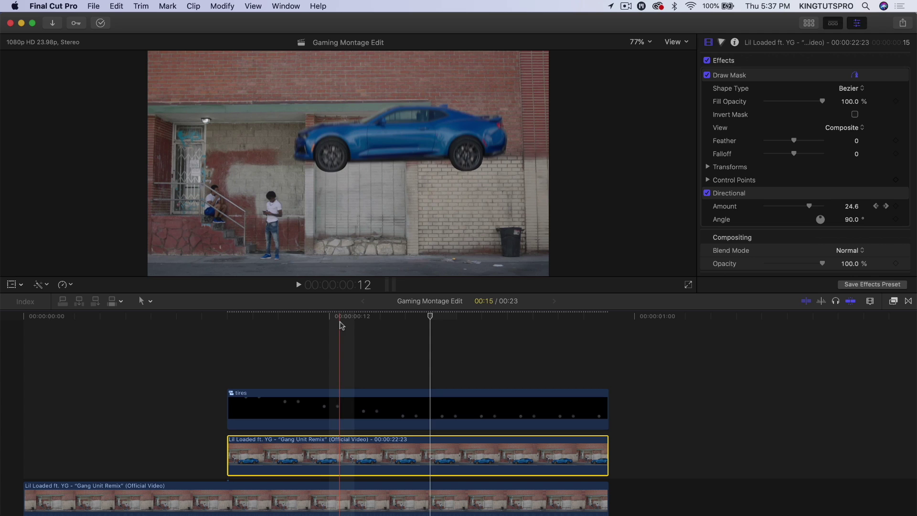
pyautogui.click(298, 407)
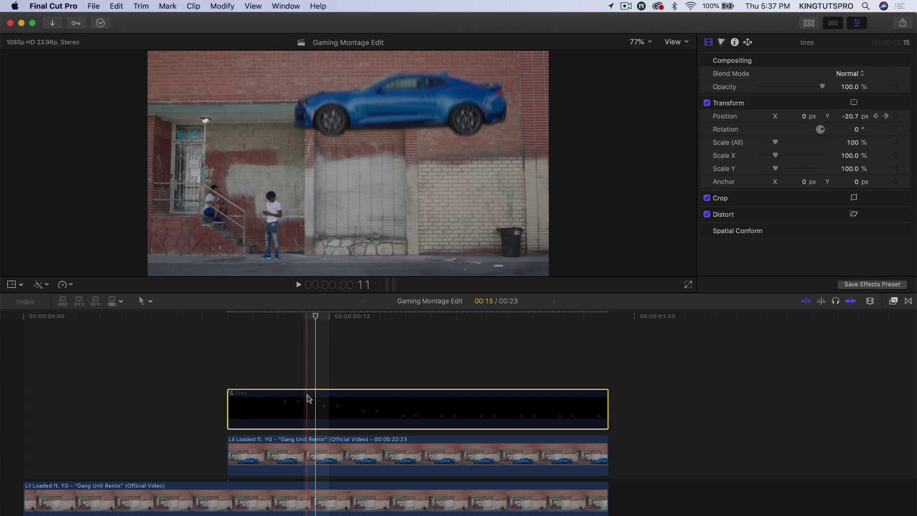
pyautogui.press('v')
pyautogui.press('v')
pyautogui.click(273, 461)
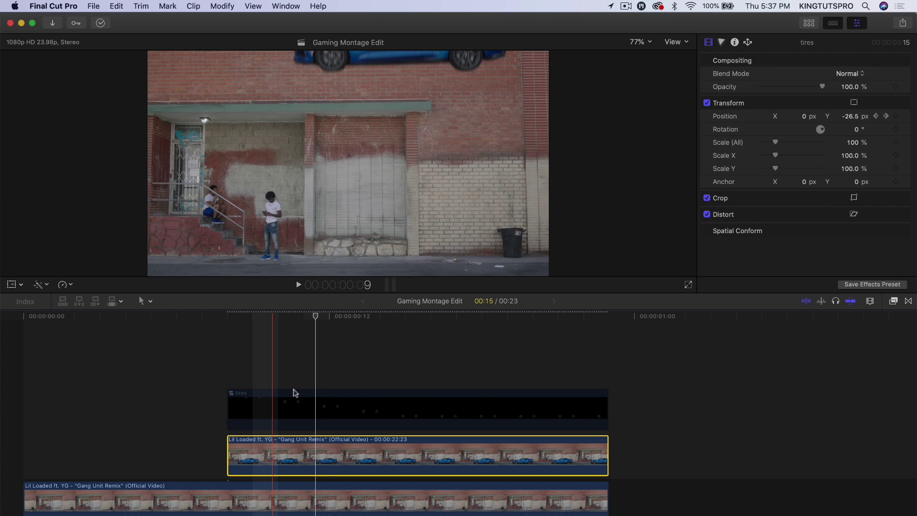
pyautogui.moveTo(316, 318)
pyautogui.mouseDown()
pyautogui.moveTo(419, 324)
pyautogui.moveTo(383, 317)
pyautogui.moveTo(392, 315)
pyautogui.mouseUp()
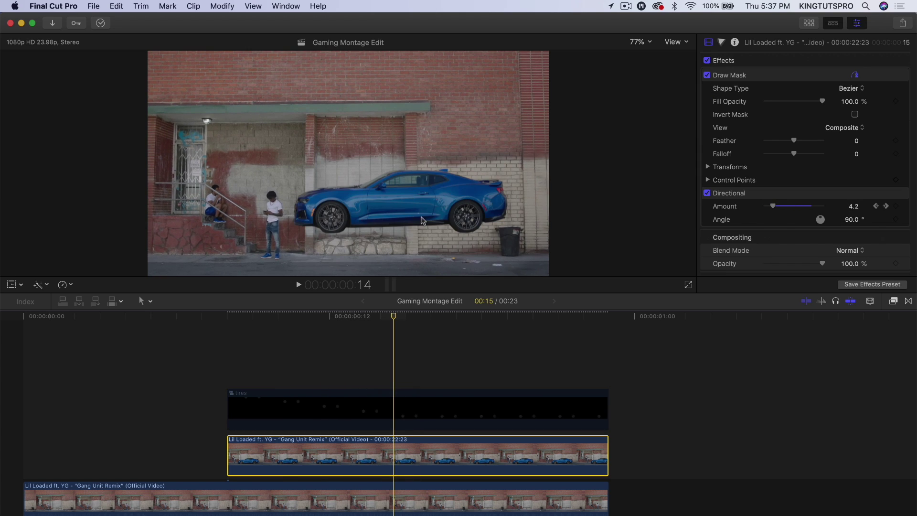
# Step: Add a Shapes generator from the Elements category above the tires clip, starting at the same frame
pyautogui.click(808, 25)
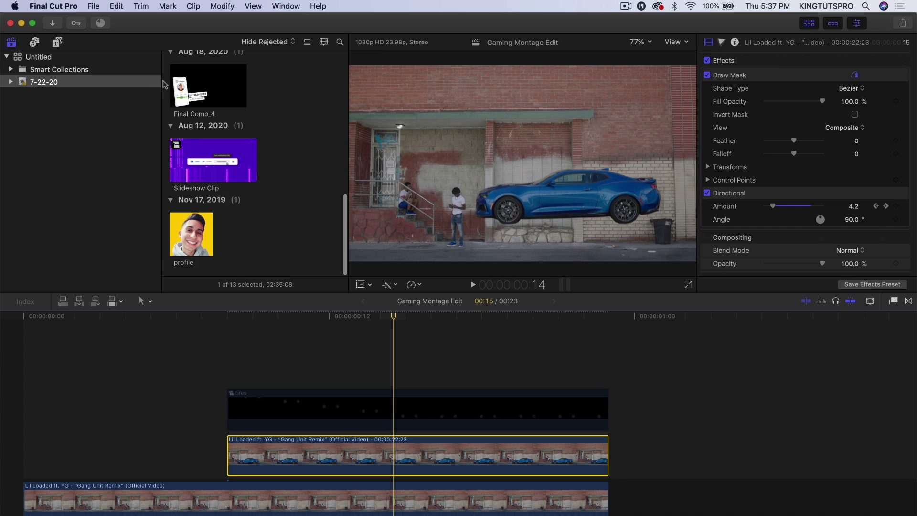
pyautogui.click(58, 42)
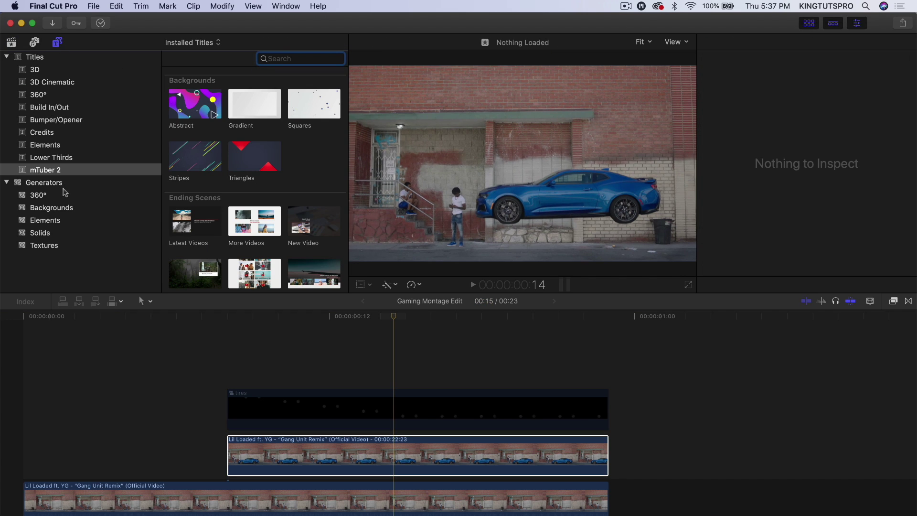
pyautogui.click(46, 232)
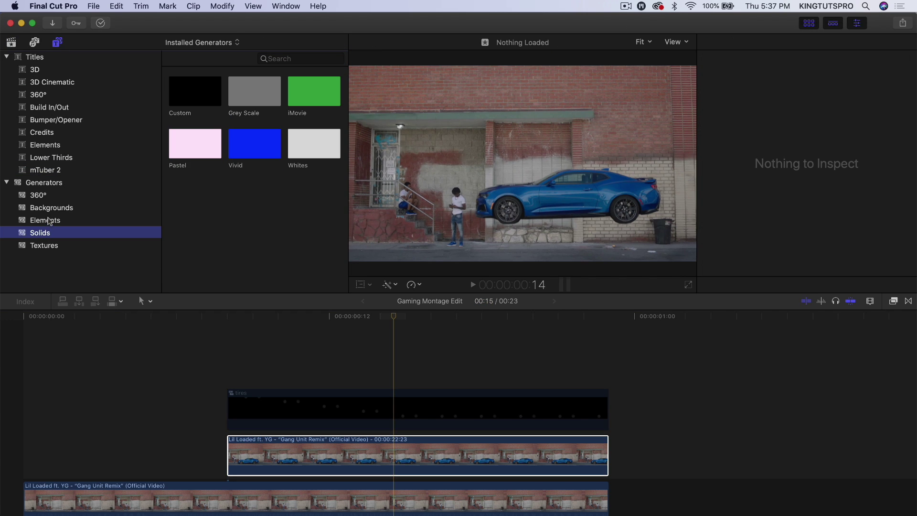
pyautogui.click(48, 222)
pyautogui.moveTo(302, 101); pyautogui.dragTo(234, 361)
pyautogui.click(809, 24)
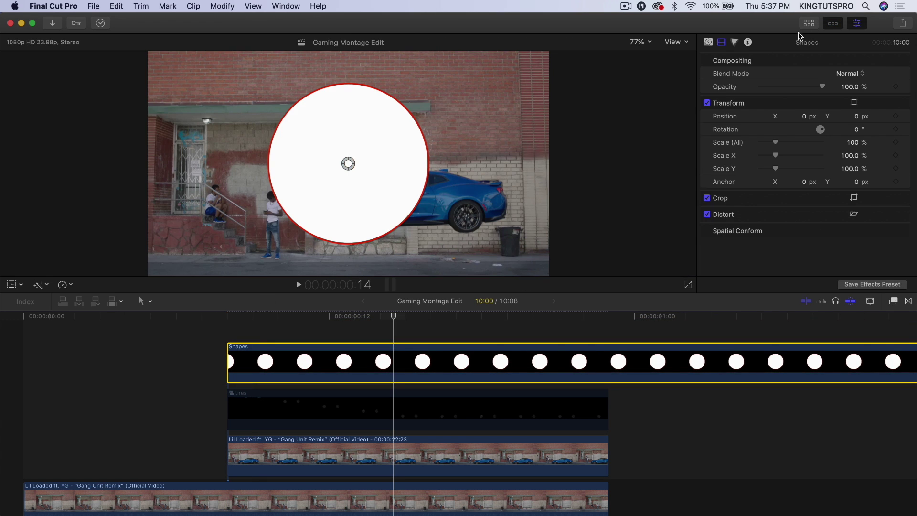
# Step: Cut the Shapes clip where the car clip ends and delete the excess after the cut
pyautogui.press('b')
pyautogui.click(612, 363)
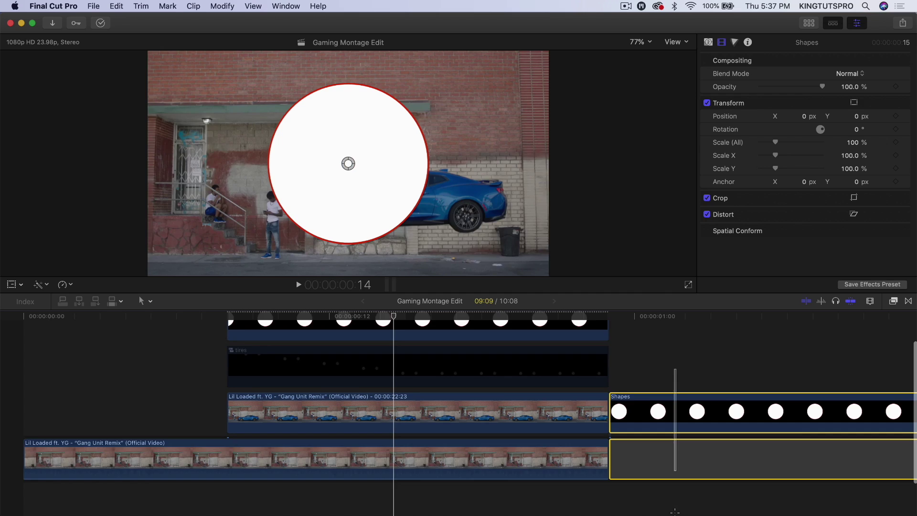
pyautogui.press('Delete')
pyautogui.click(539, 340)
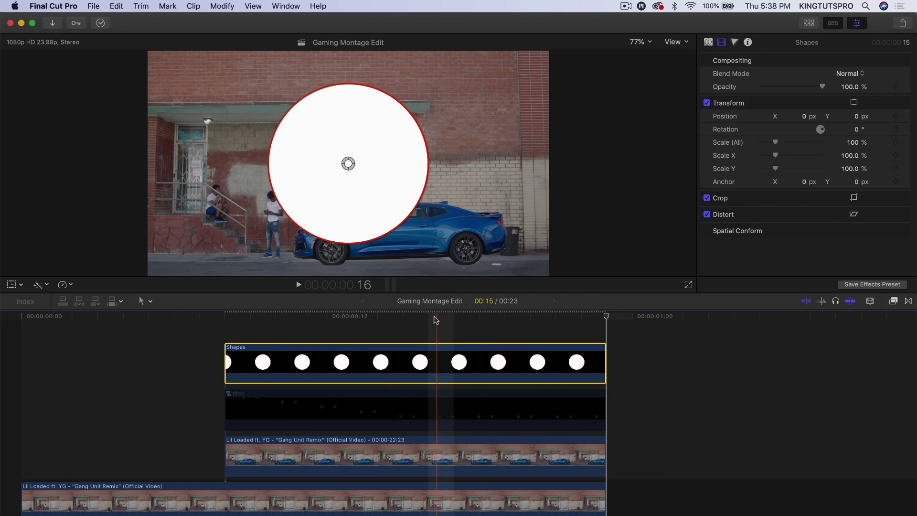
# Step: Keep the Shapes generator as a Circle, make its fill black and turn off its outline
pyautogui.click(333, 354)
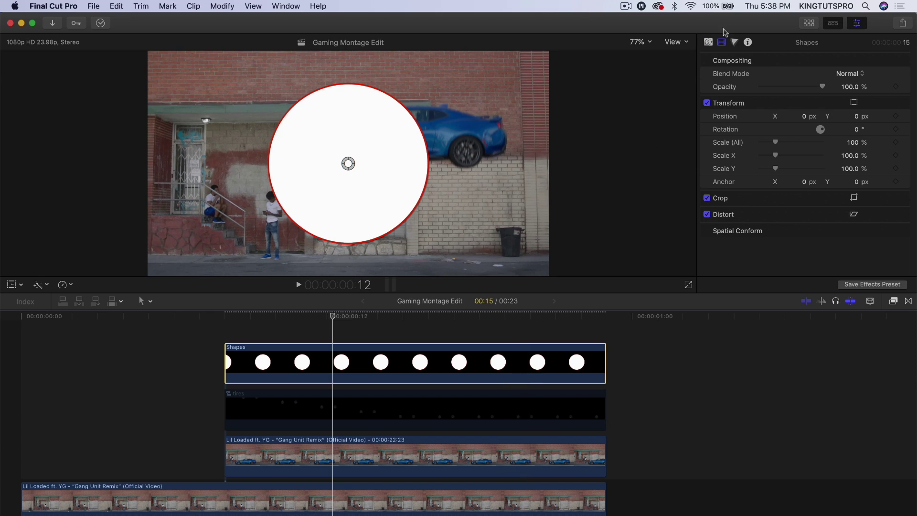
pyautogui.click(709, 43)
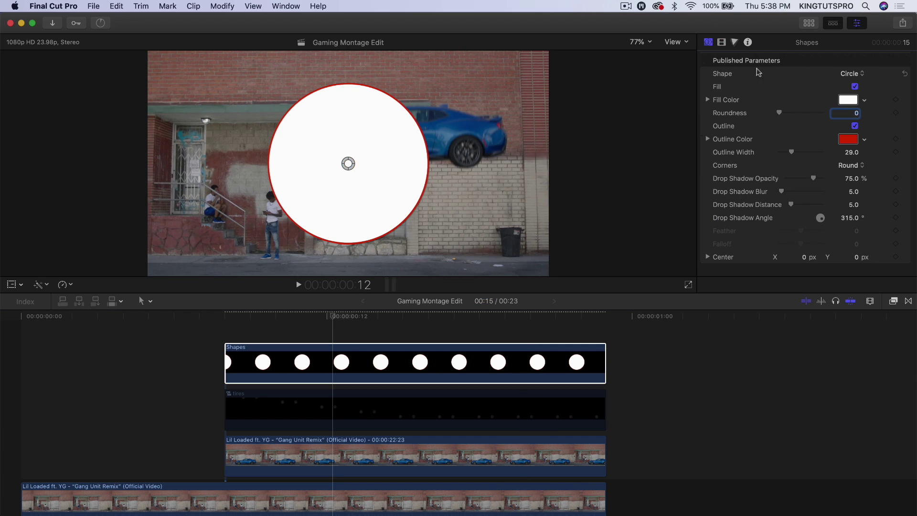
pyautogui.click(846, 80)
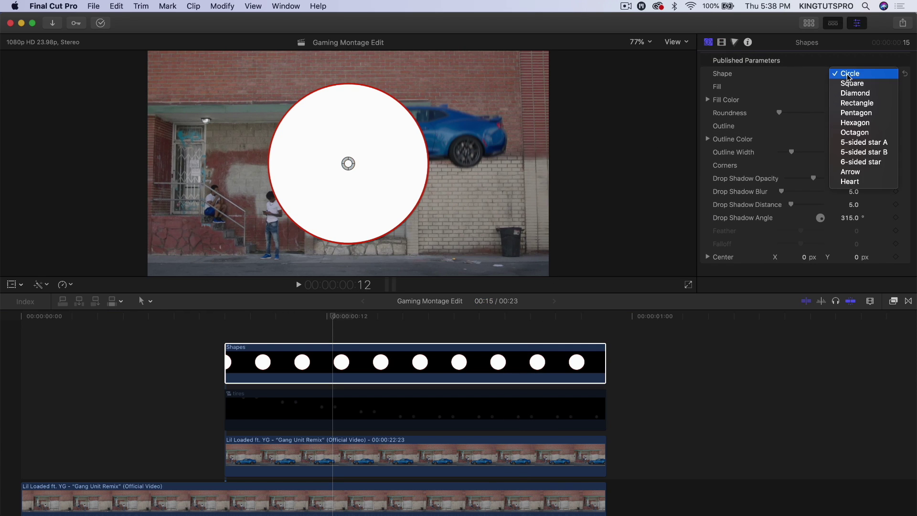
pyautogui.click(847, 79)
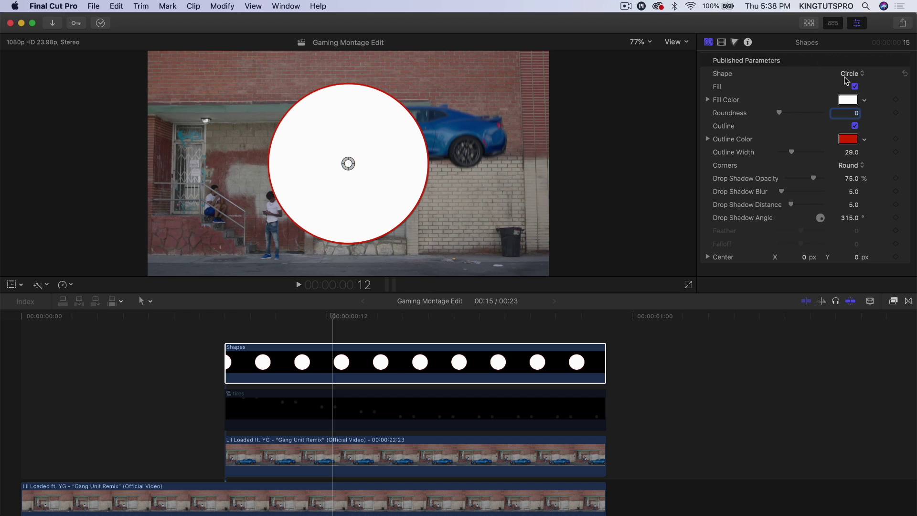
pyautogui.click(853, 100)
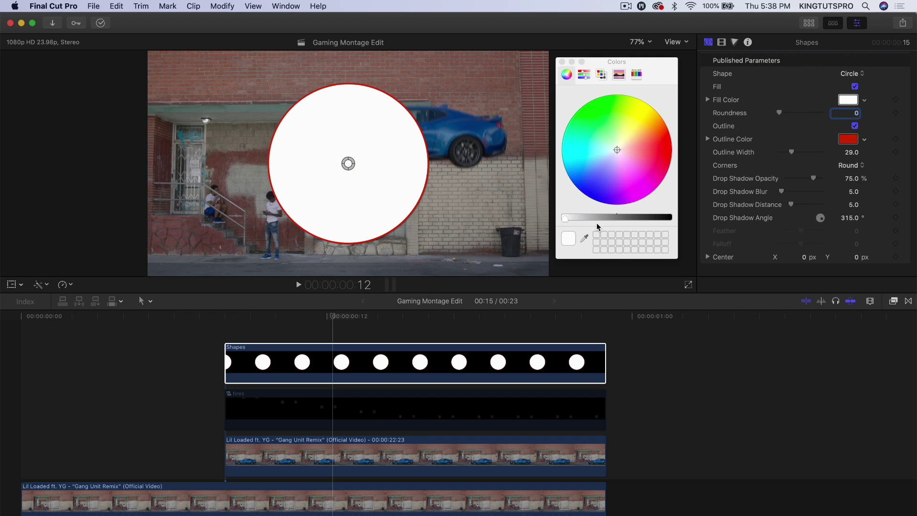
pyautogui.moveTo(597, 218); pyautogui.dragTo(671, 218)
pyautogui.click(562, 61)
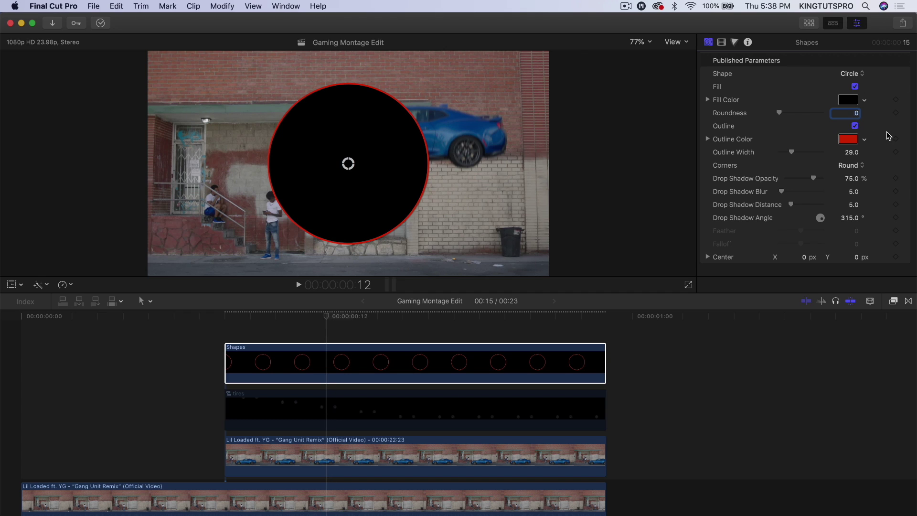
pyautogui.click(855, 126)
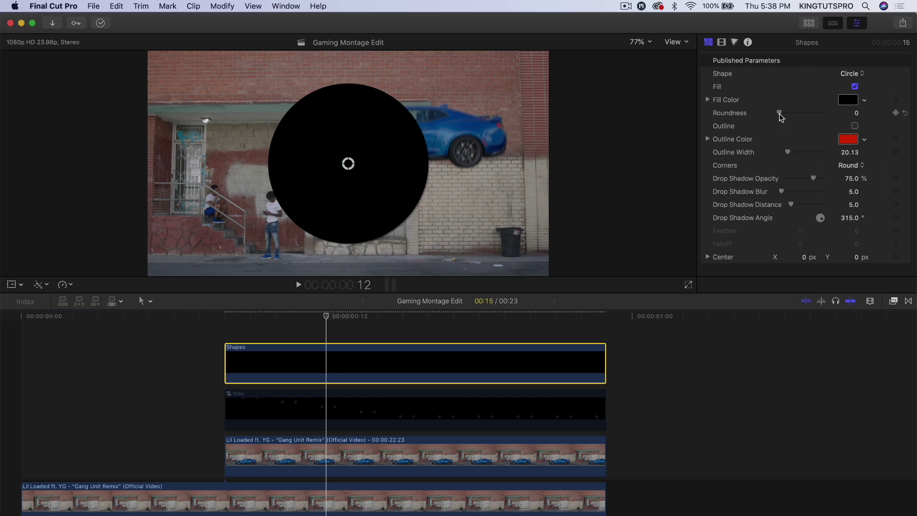
# Step: Shrink the black circle with a roundness of 137.62 and move it over the car's front wheel
pyautogui.moveTo(779, 113); pyautogui.dragTo(811, 116)
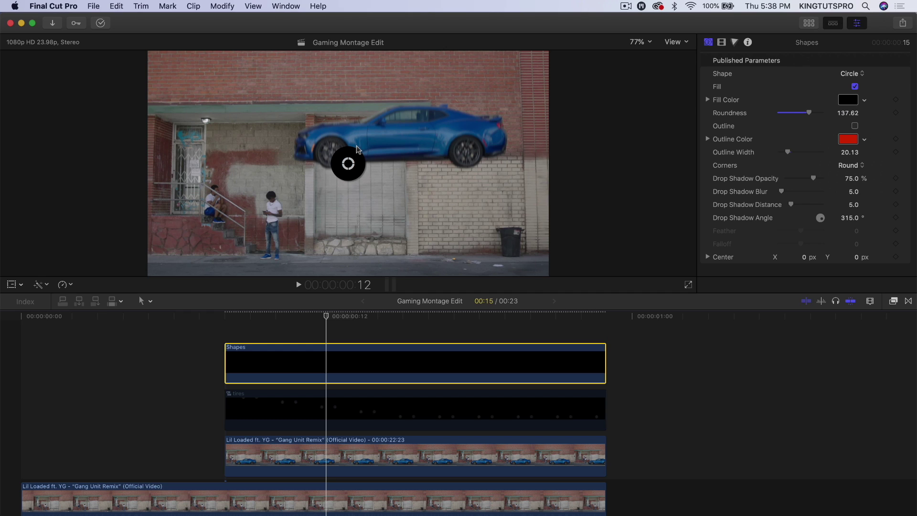
pyautogui.moveTo(348, 164); pyautogui.dragTo(331, 157)
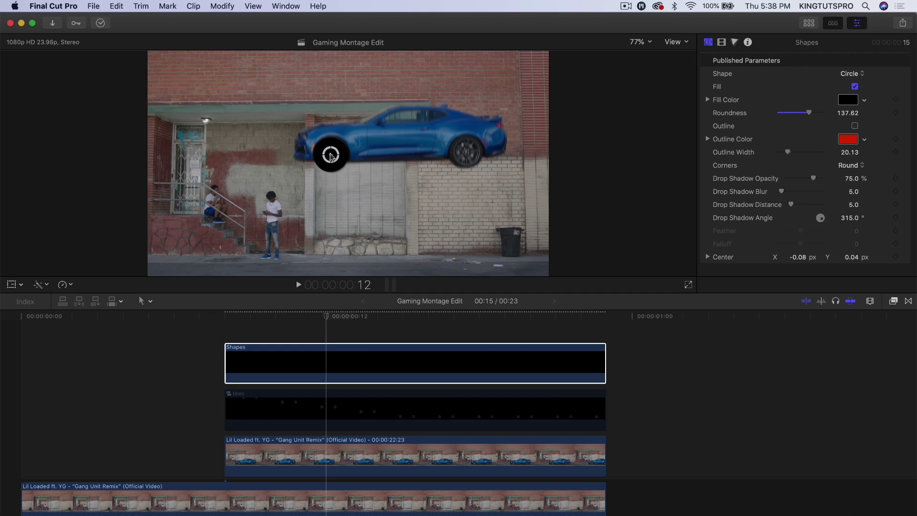
# Step: Duplicate the black circle's Shapes clip directly above the original and move the copy over the car's rear wheel
pyautogui.click(325, 352)
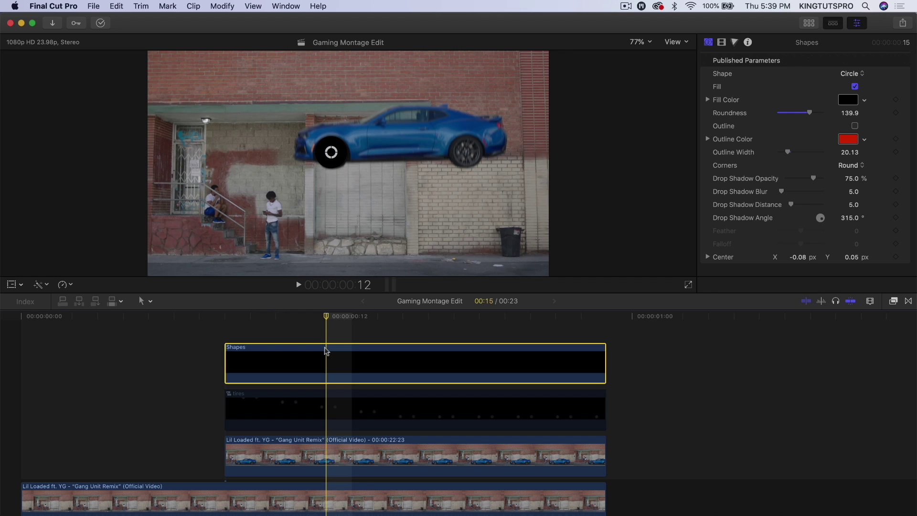
pyautogui.moveTo(322, 357); pyautogui.dragTo(324, 328)
pyautogui.scroll(2, 323, 328)
pyautogui.click(324, 353)
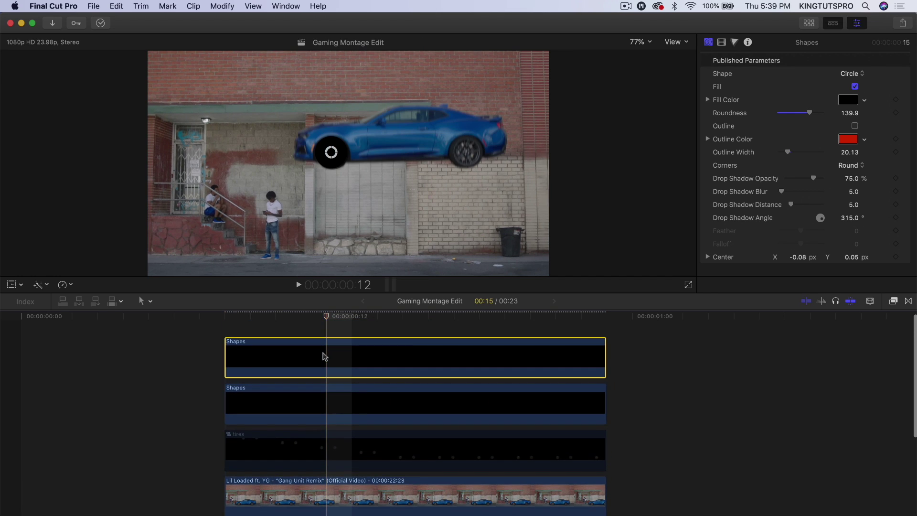
pyautogui.moveTo(335, 157); pyautogui.dragTo(467, 153)
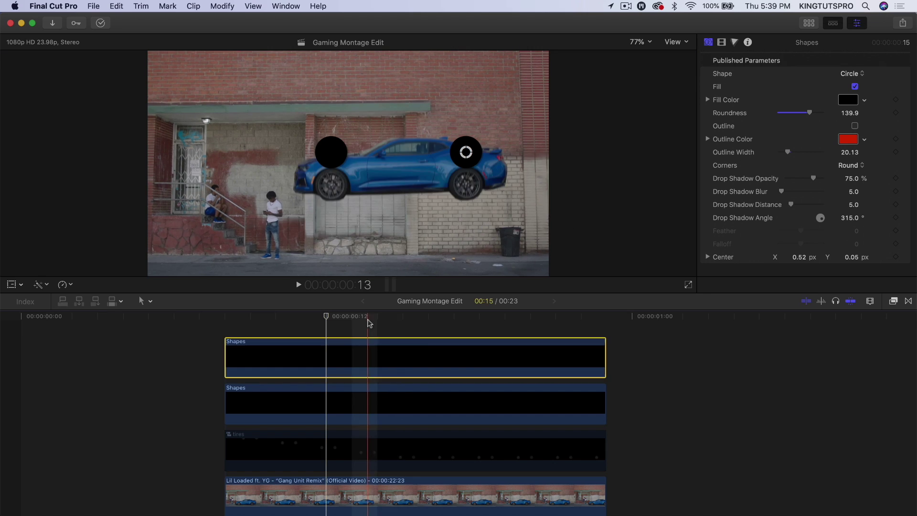
# Step: Combine both Shapes clips into a compound clip named "black circle"
pyautogui.moveTo(644, 335); pyautogui.dragTo(503, 399)
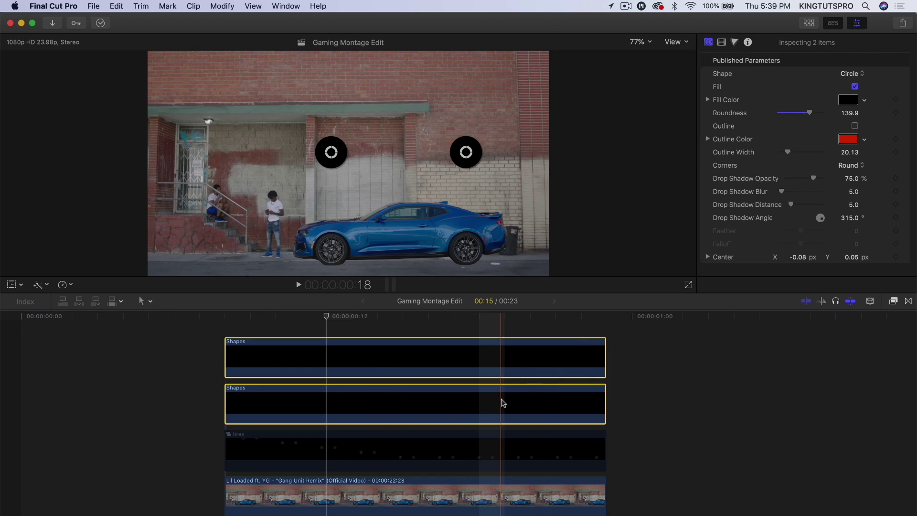
pyautogui.rightClick(508, 351)
pyautogui.click(535, 360)
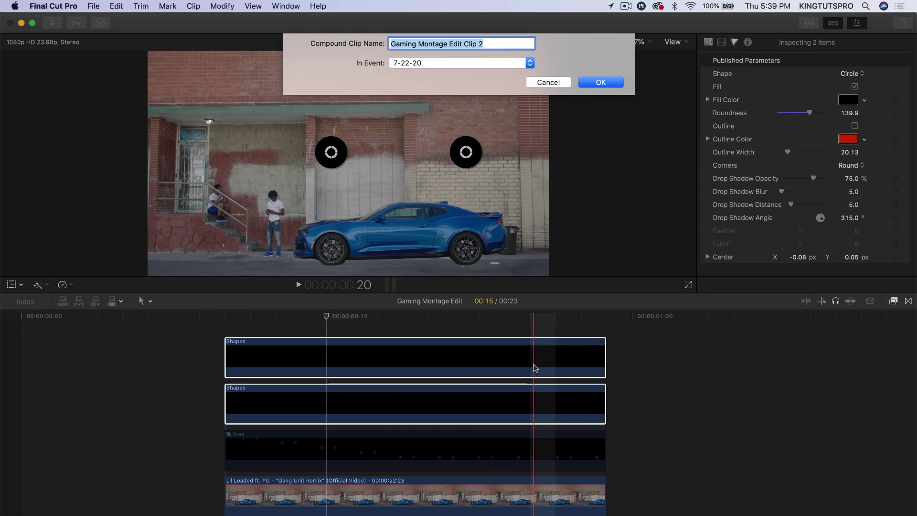
pyautogui.press('BackSpace')
pyautogui.write('black cir')
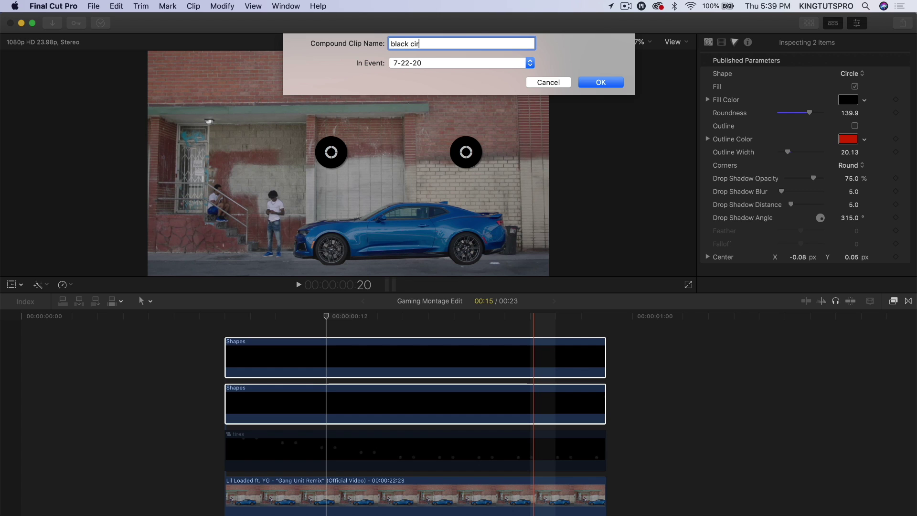
pyautogui.write('cle')
pyautogui.press('Return')
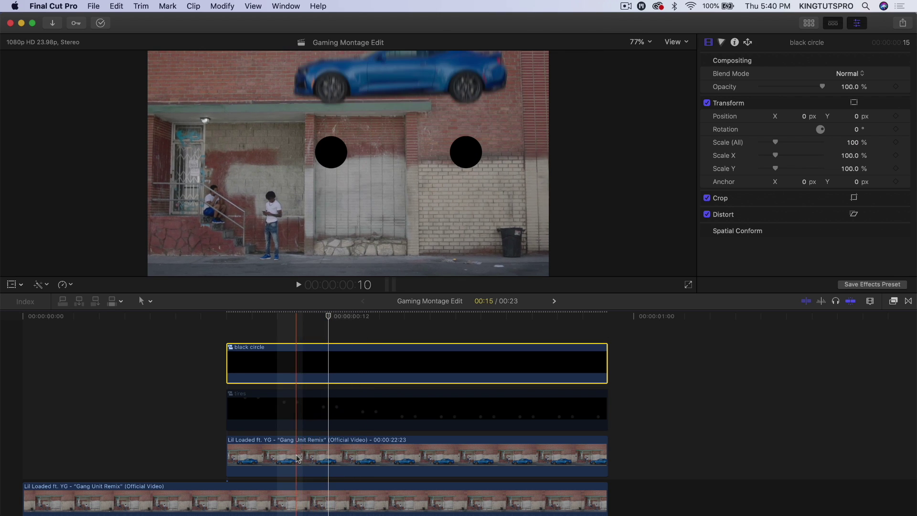
# Step: Rename the masked clip of the blue car as "car"
pyautogui.scroll(-2, 296, 430)
pyautogui.click(293, 432)
pyautogui.rightClick(293, 432)
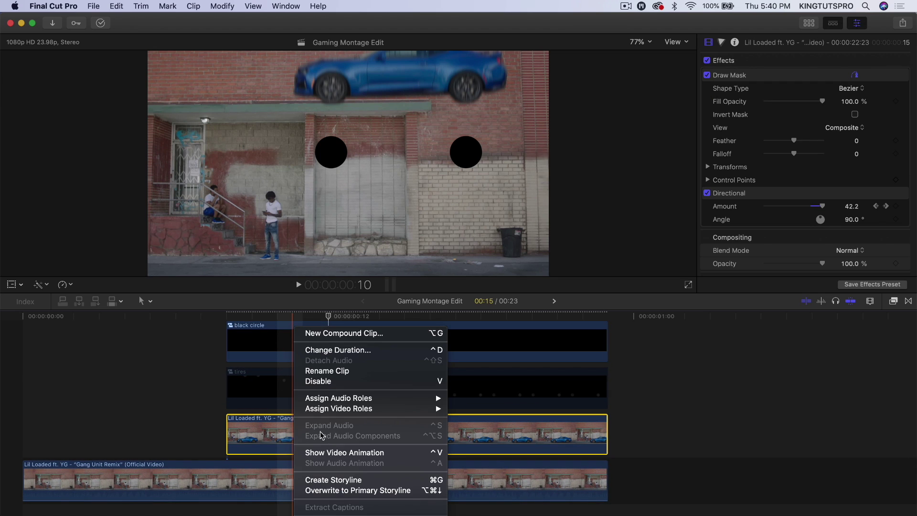
pyautogui.click(346, 374)
pyautogui.write('car')
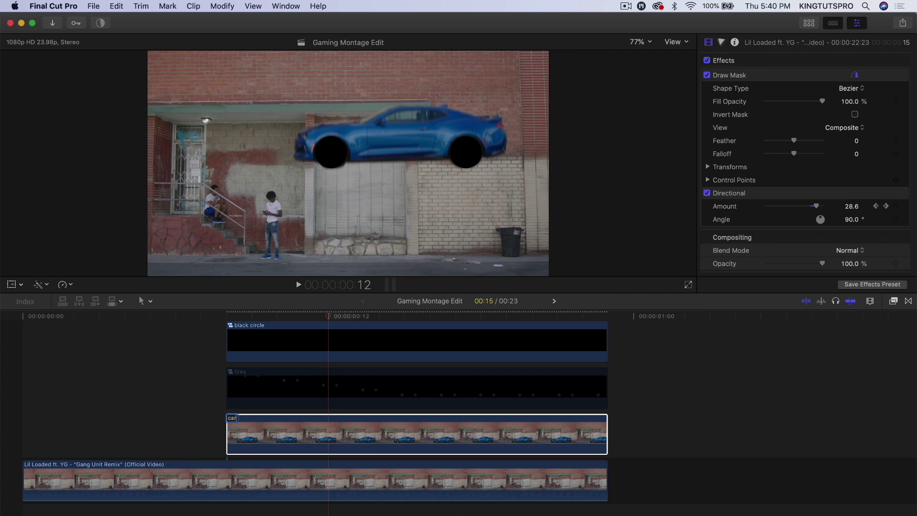
pyautogui.press('Return')
# Step: Show the video animation of the car clip to examine where its keyframes sit
pyautogui.click(320, 330)
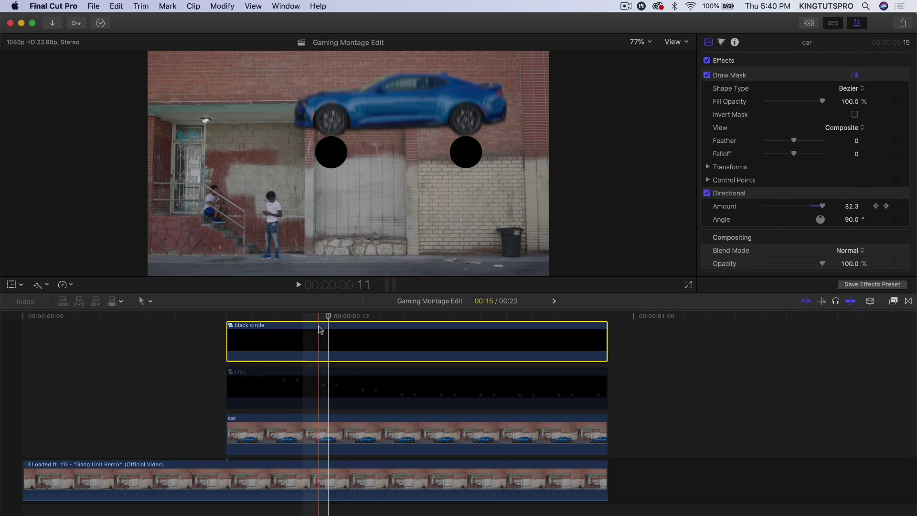
pyautogui.click(262, 432)
pyautogui.rightClick(262, 433)
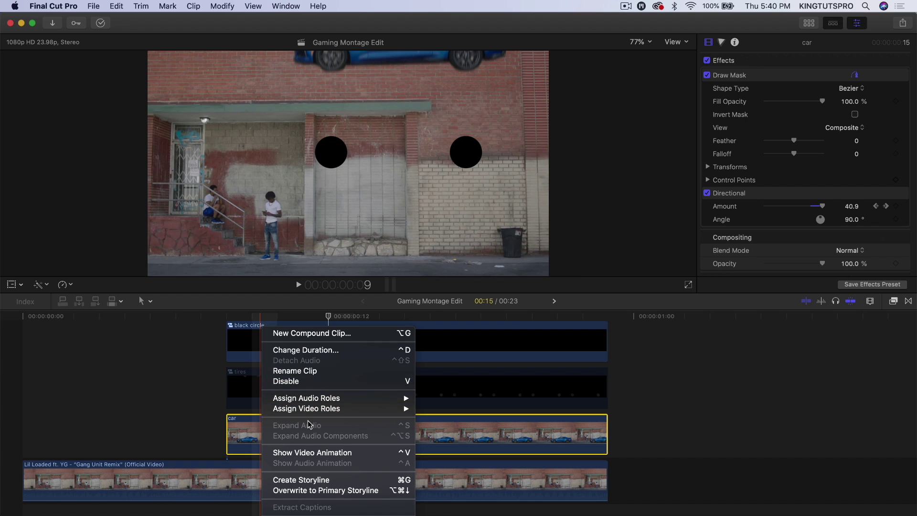
pyautogui.click(312, 453)
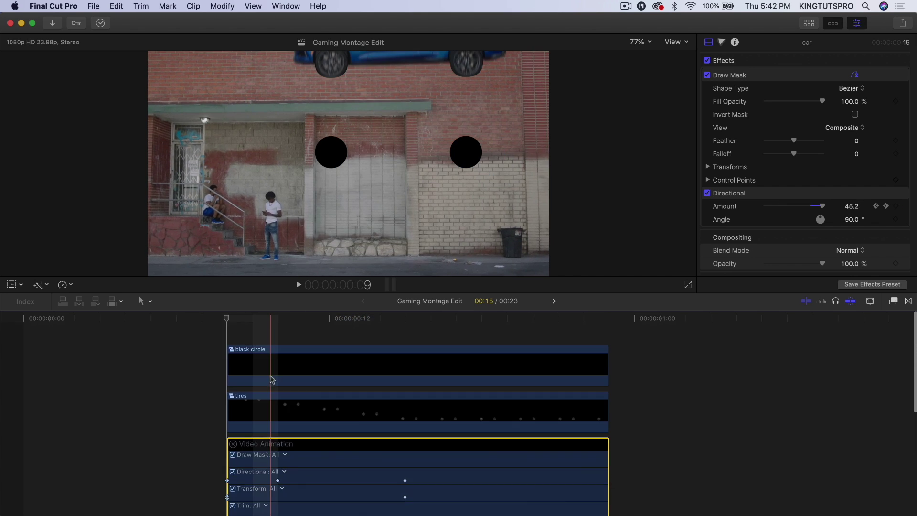
# Step: Add a Position keyframe at the first frame of the black circle clip and adjust its Y value
pyautogui.click(268, 360)
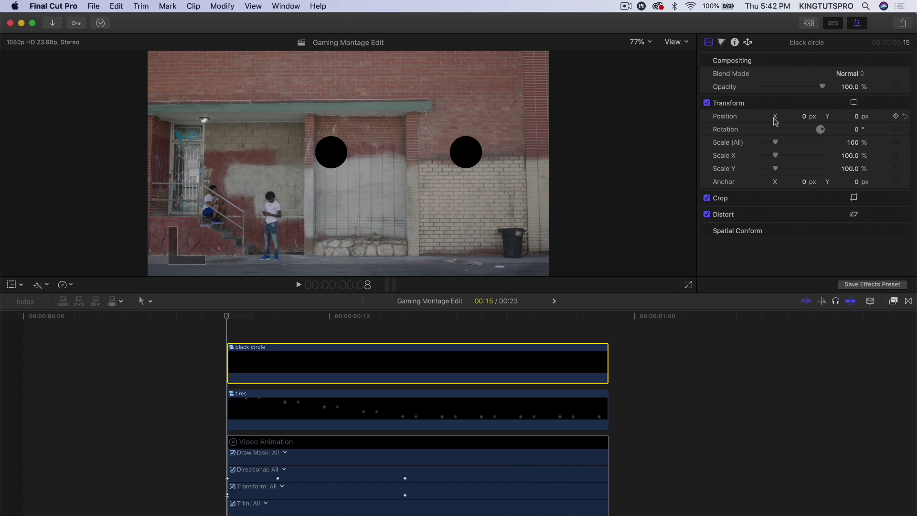
pyautogui.click(896, 116)
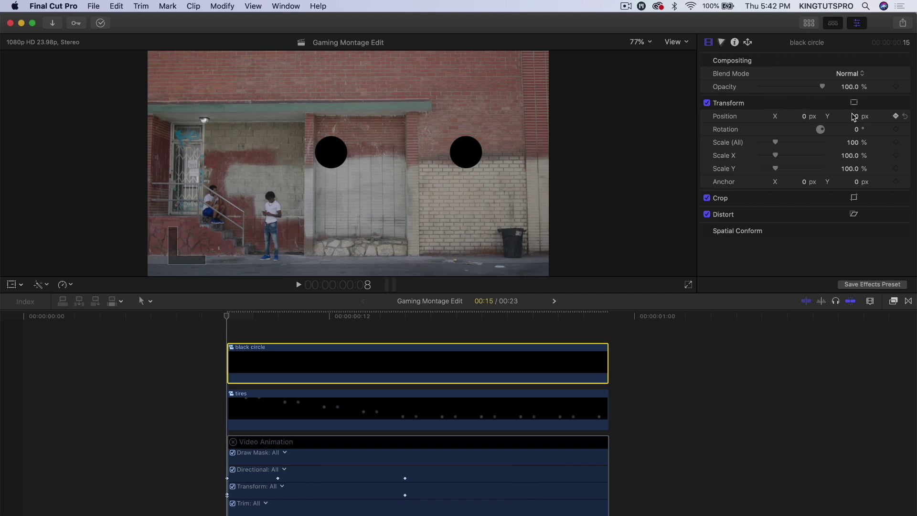
pyautogui.moveTo(856, 119); pyautogui.dragTo(856, 110)
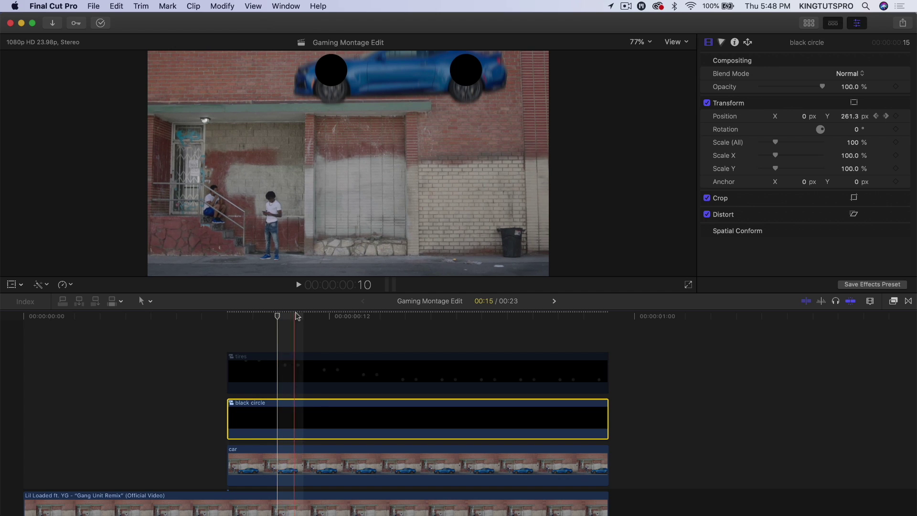
# Step: Keyframe the black circle clip's Y position at frame 9 so the circles cover the car's wheels
pyautogui.click(322, 317)
pyautogui.moveTo(321, 317); pyautogui.dragTo(264, 316)
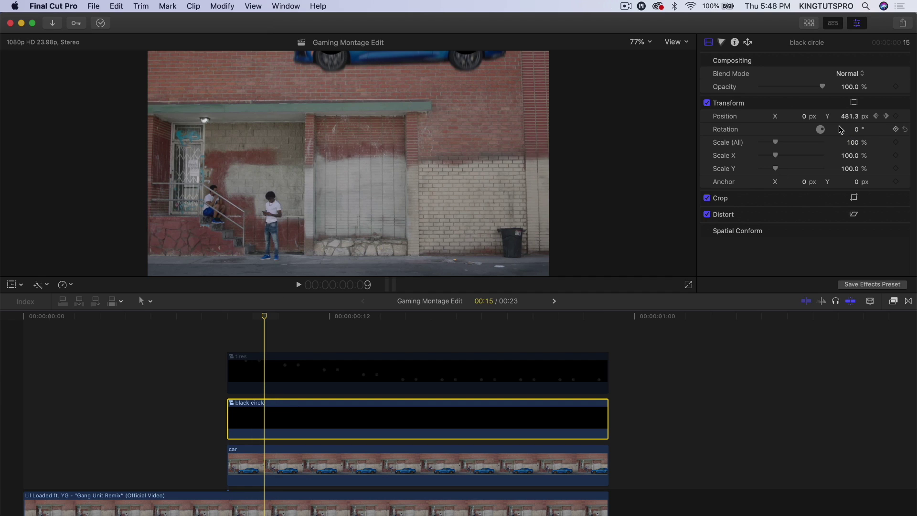
pyautogui.moveTo(852, 122); pyautogui.dragTo(852, 113)
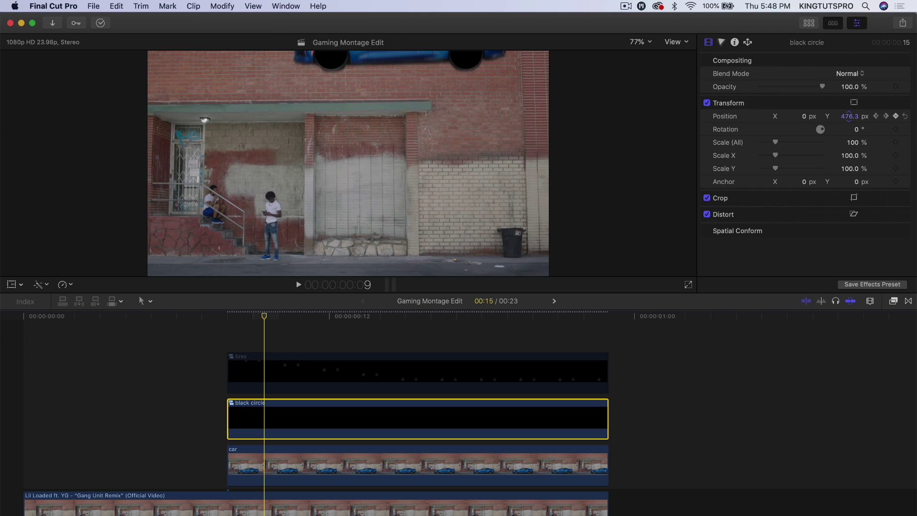
pyautogui.press('Left')
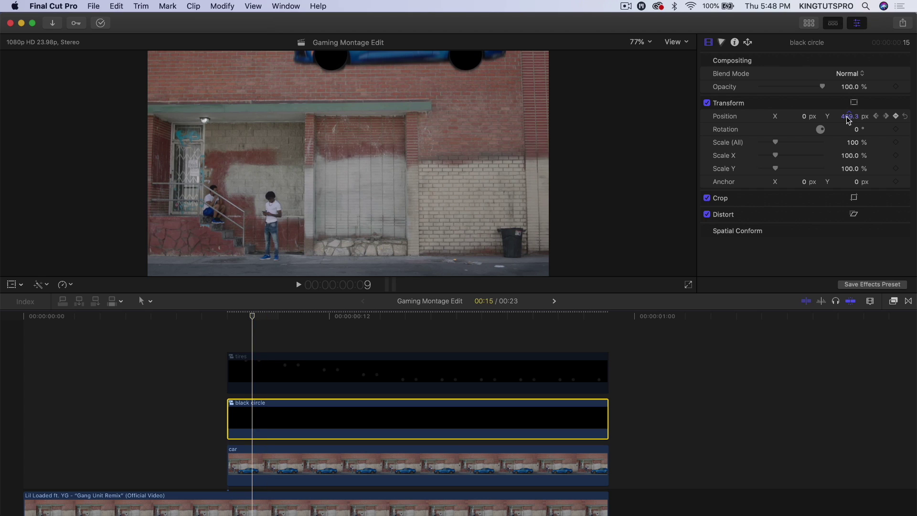
# Step: Match the black circles to the falling car's wheels frame by frame, with Y position 323.9 px at frame 10
pyautogui.press('Right')
pyautogui.press('Right')
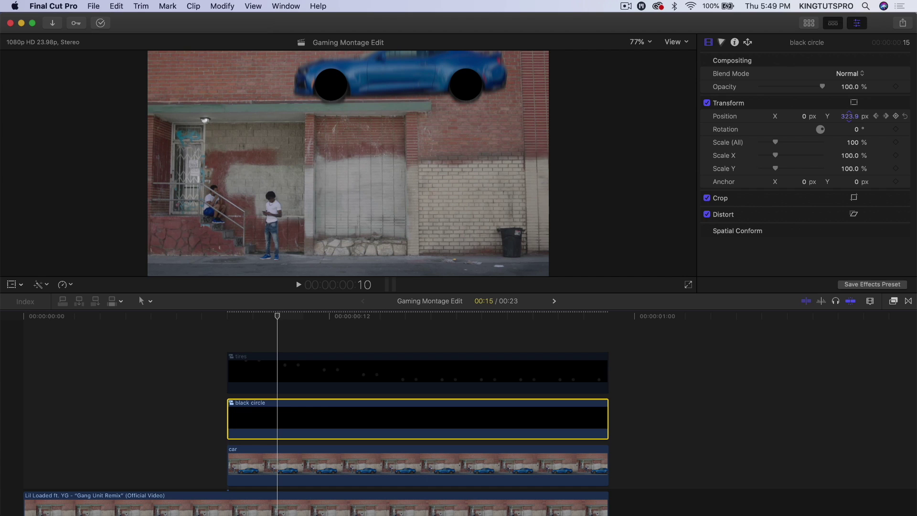
pyautogui.press('Right')
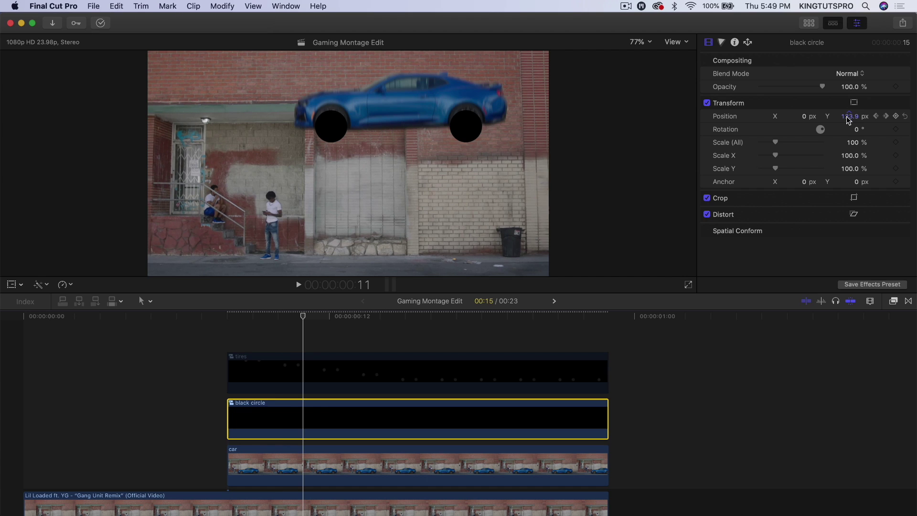
pyautogui.moveTo(850, 116)
pyautogui.mouseDown()
pyautogui.moveTo(849, 96)
pyautogui.moveTo(849, 119)
pyautogui.mouseUp()
pyautogui.press('Right')
pyautogui.press('Right')
pyautogui.press('Right')
pyautogui.press('Right')
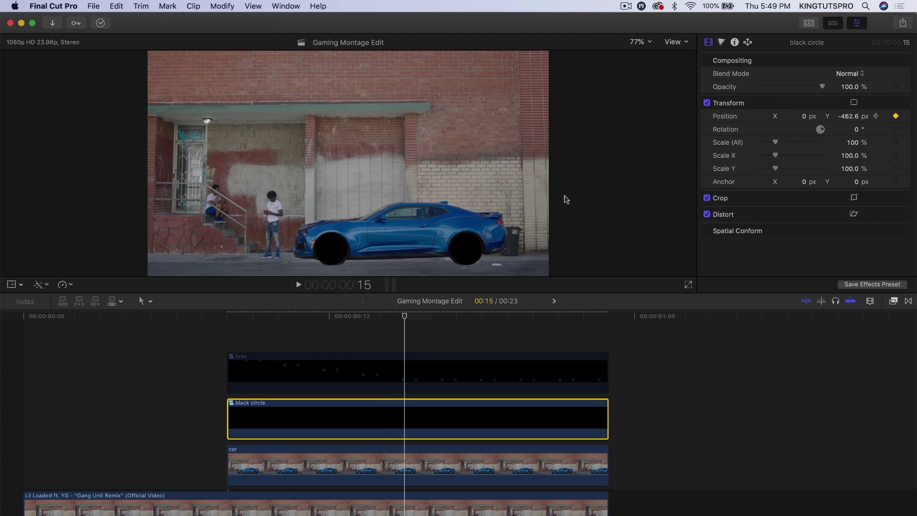
# Step: Play back the black circles' drop and re-enable the tires clip above them
pyautogui.press('space')
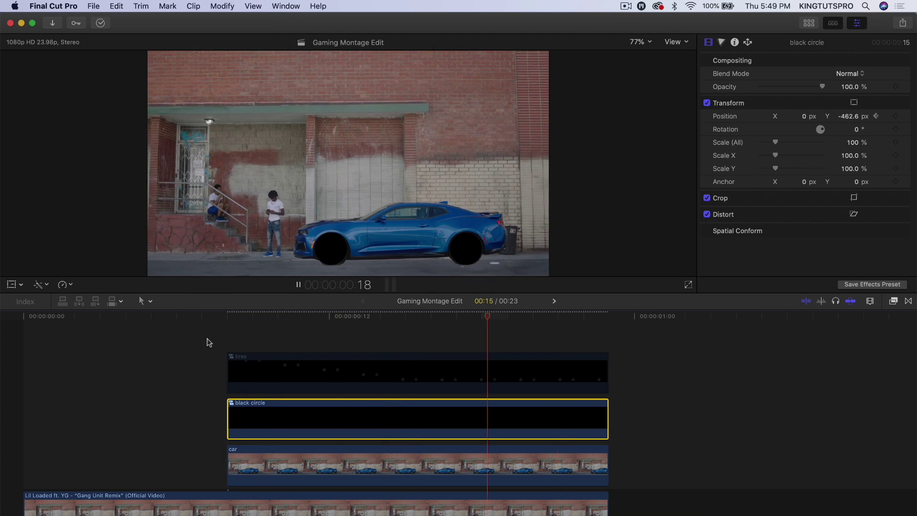
pyautogui.press('space')
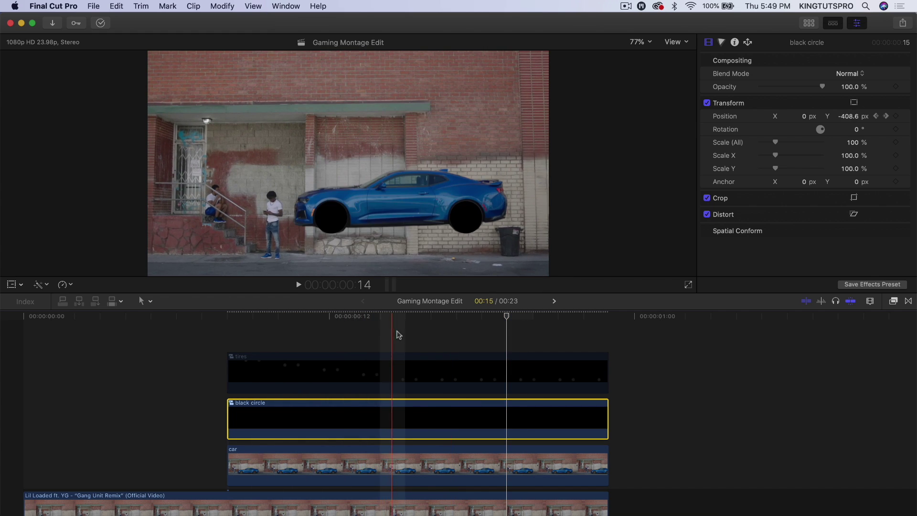
pyautogui.click(342, 372)
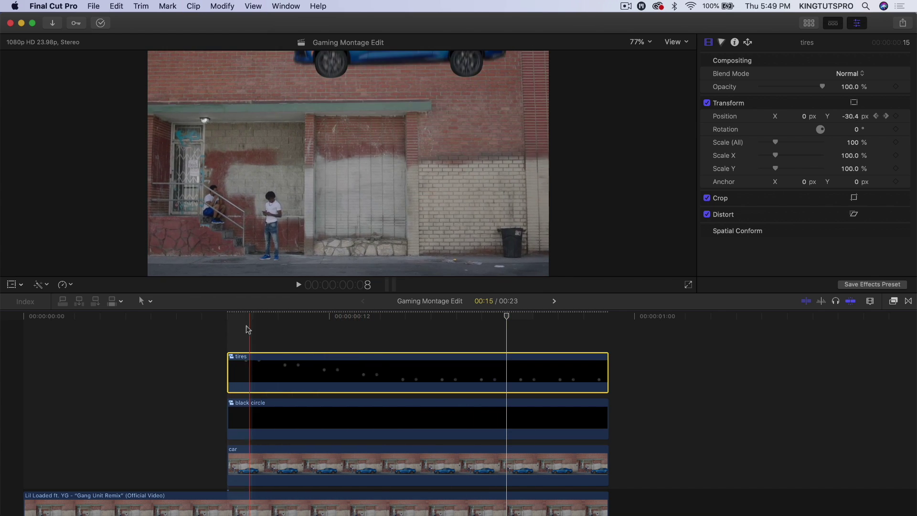
# Step: Play and step through the drop to examine how the tires line up with the car and black circles
pyautogui.press('space')
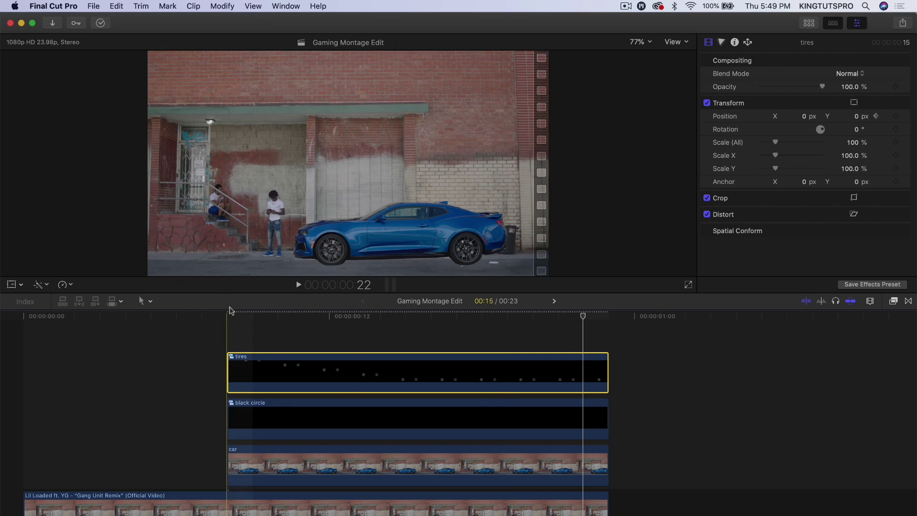
pyautogui.press('Left')
pyautogui.press('Left')
pyautogui.press('Left')
pyautogui.press('Left')
pyautogui.press('Left')
pyautogui.press('Left')
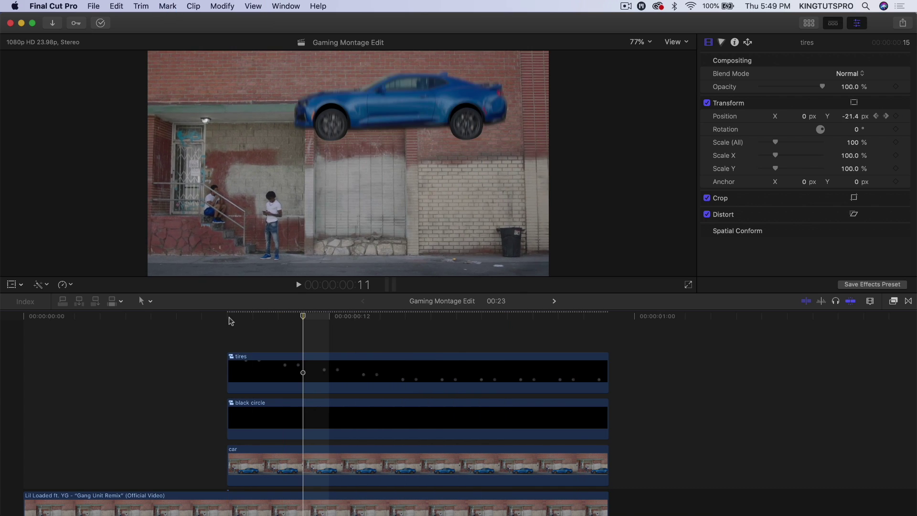
pyautogui.press('Left')
pyautogui.press('Left')
pyautogui.press('Right')
pyautogui.press('Right')
pyautogui.press('Right')
pyautogui.press('Right')
pyautogui.press('Right')
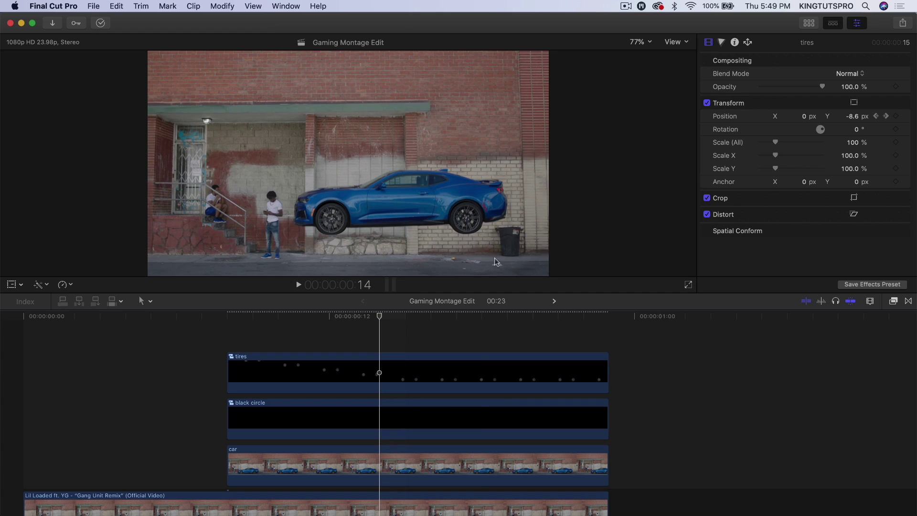
pyautogui.moveTo(437, 319); pyautogui.dragTo(395, 345)
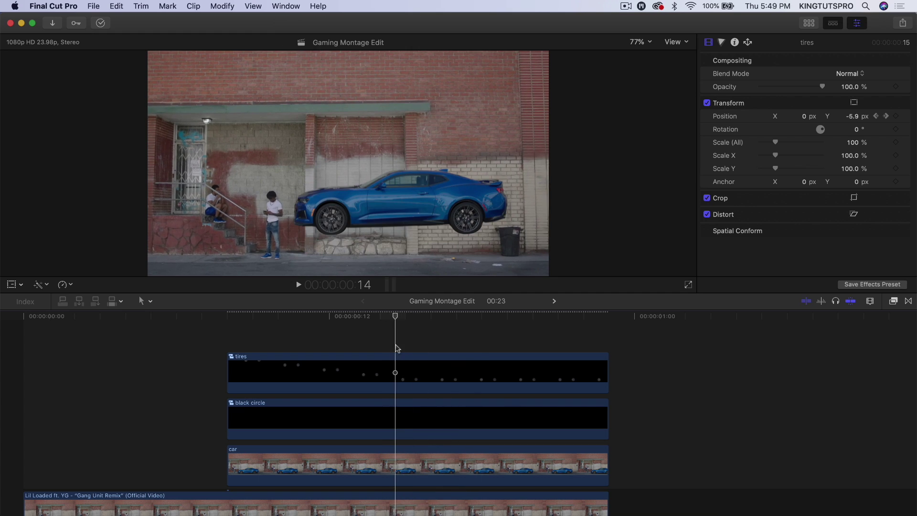
# Step: Check the tires clip's Position keyframes and set its Y position to about -26.1 px at frame 9
pyautogui.click(396, 369)
pyautogui.click(411, 316)
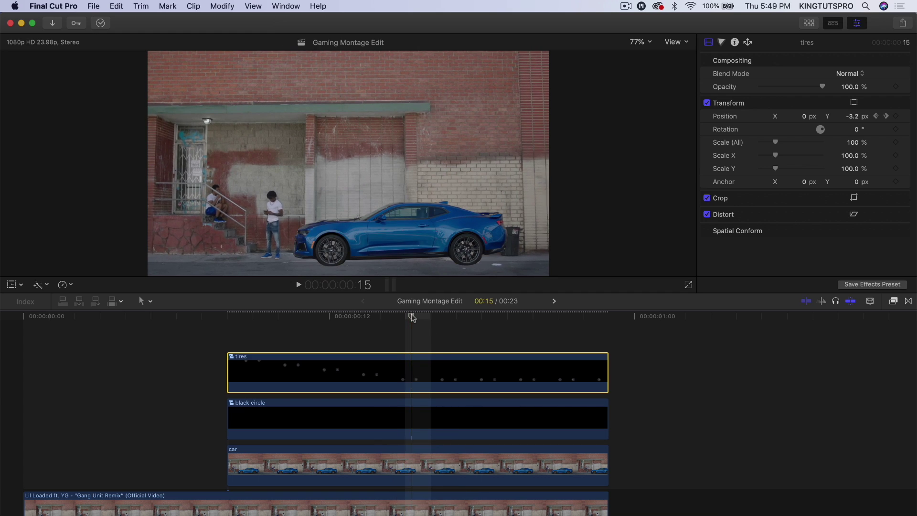
pyautogui.click(885, 117)
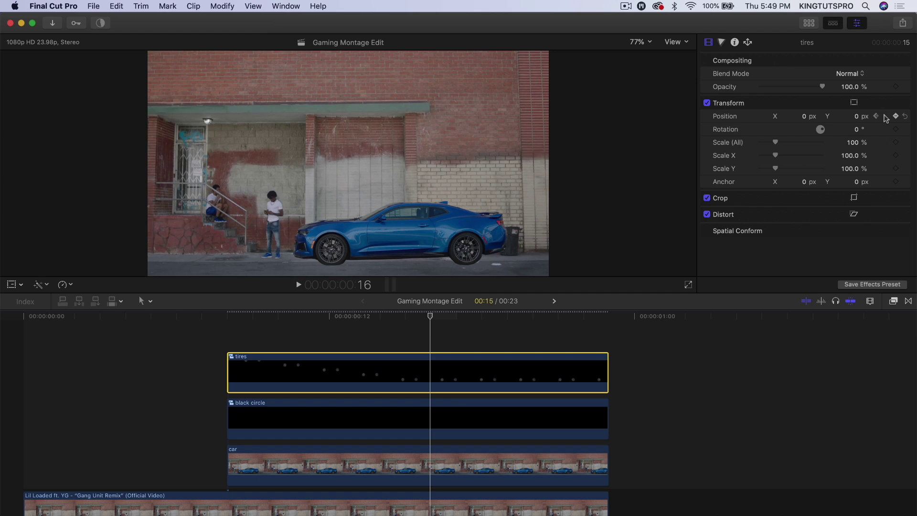
pyautogui.click(877, 117)
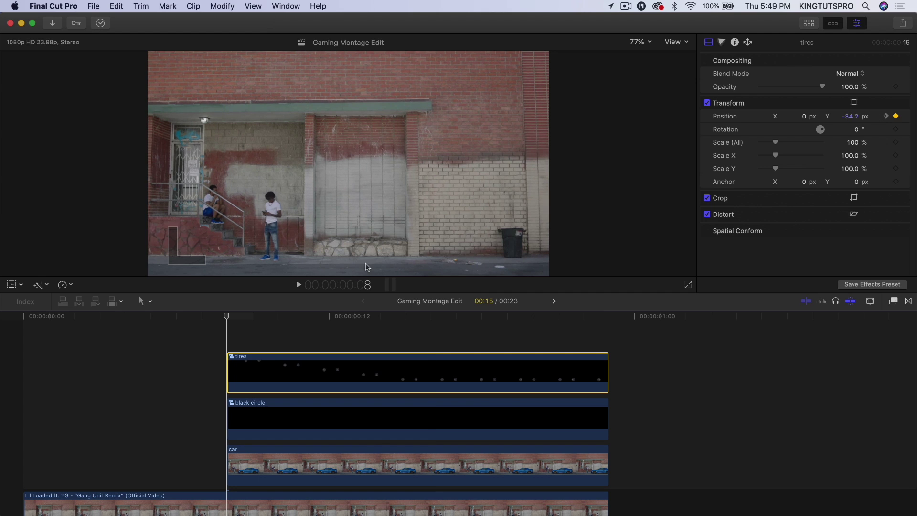
pyautogui.moveTo(229, 314); pyautogui.dragTo(240, 314)
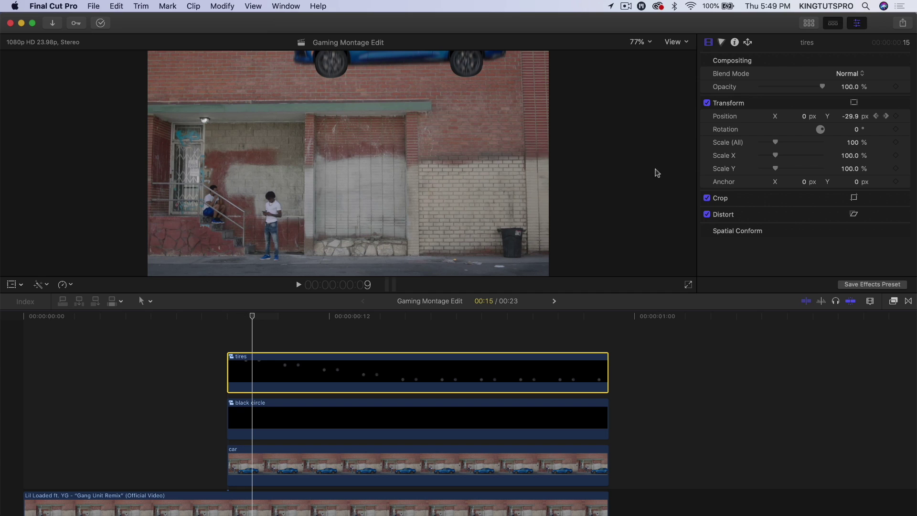
pyautogui.moveTo(853, 120); pyautogui.dragTo(853, 127)
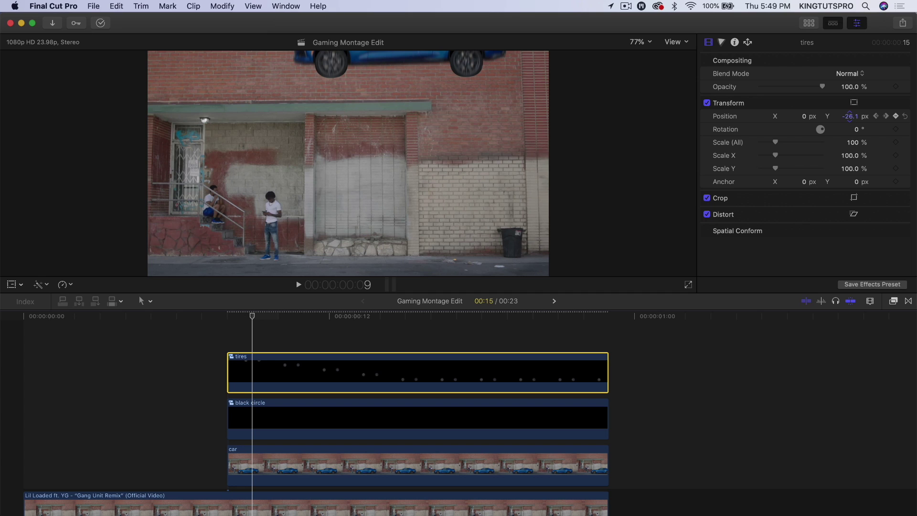
# Step: Match the tires to the falling car frame by frame from frame 10, with Y position -23.6 px at frame 13
pyautogui.press('Right')
pyautogui.press('Right')
pyautogui.press('Right')
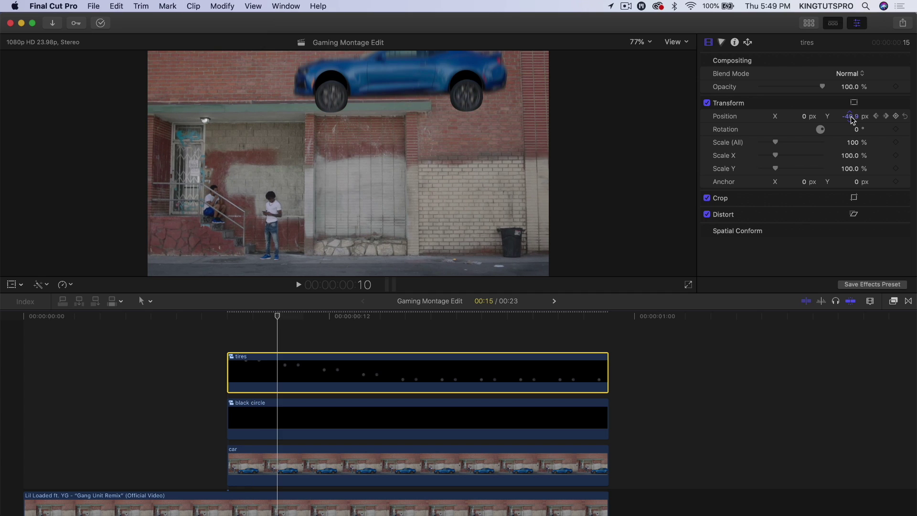
pyautogui.press('Right')
pyautogui.press('Right')
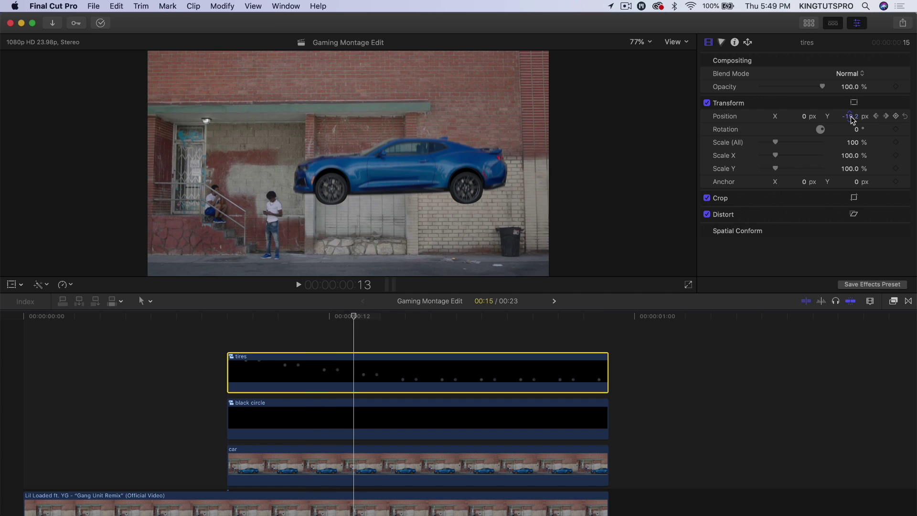
pyautogui.press('Left')
pyautogui.press('Right')
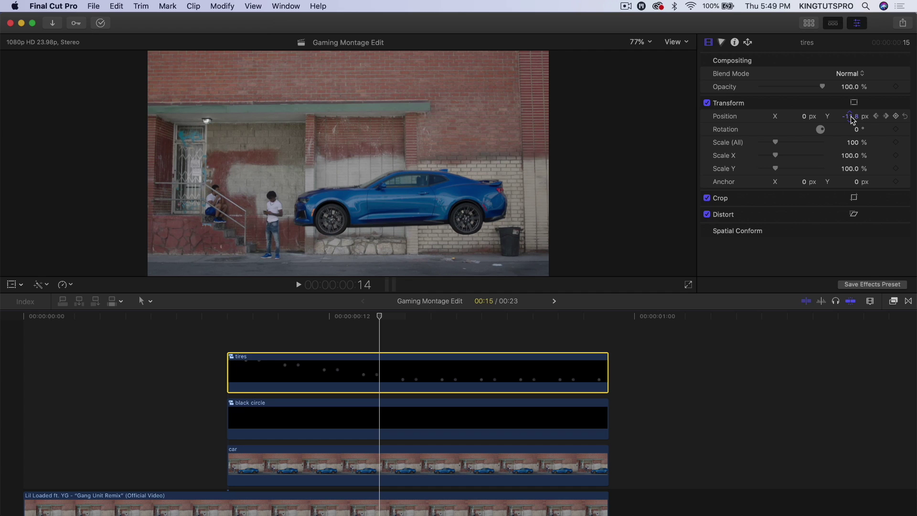
pyautogui.press('Left')
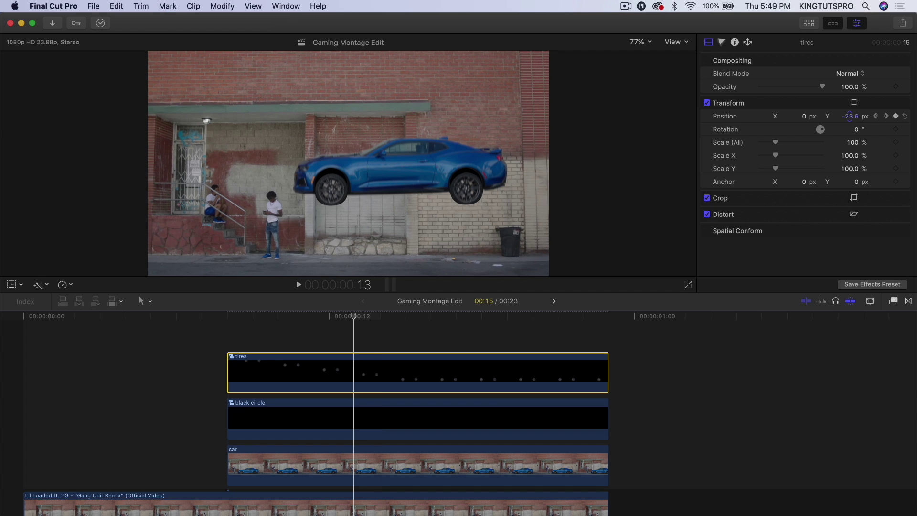
# Step: Set the tires clip's Y position to about -34.9 px at frame 14 and -3.9 px at frame 15
pyautogui.press('Right')
pyautogui.press('Right')
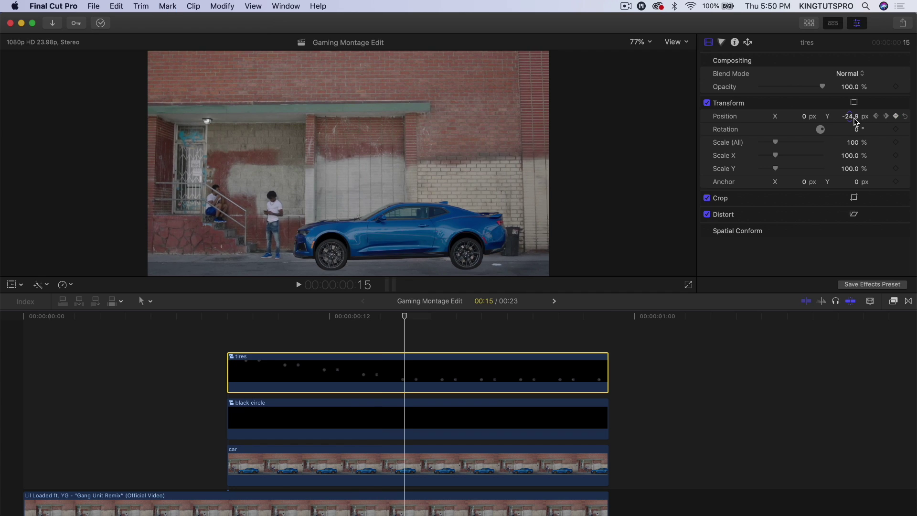
pyautogui.press('Left')
pyautogui.press('Right')
pyautogui.moveTo(850, 116); pyautogui.dragTo(850, 116)
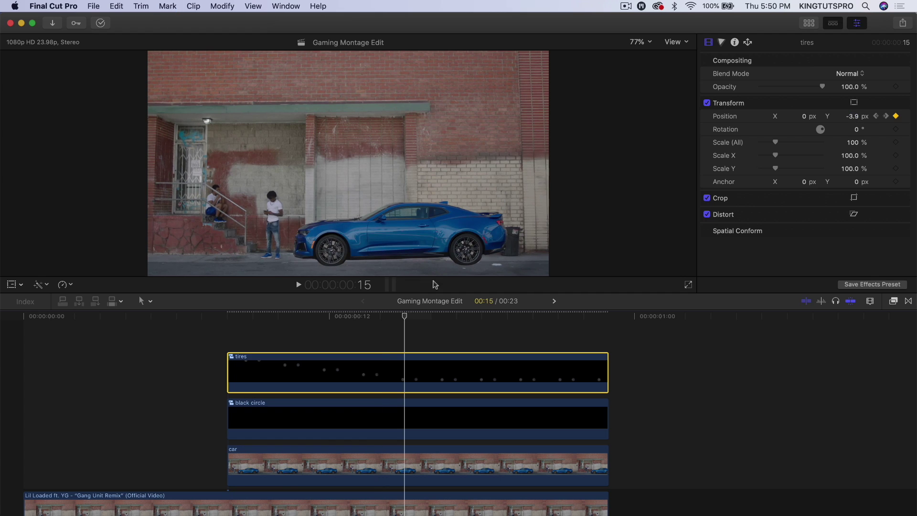
# Step: Step back and forth through the last frames of the drop to examine how the tires follow the car
pyautogui.press('Left')
pyautogui.press('Right')
pyautogui.press('Left')
pyautogui.press('Right')
pyautogui.press('Left')
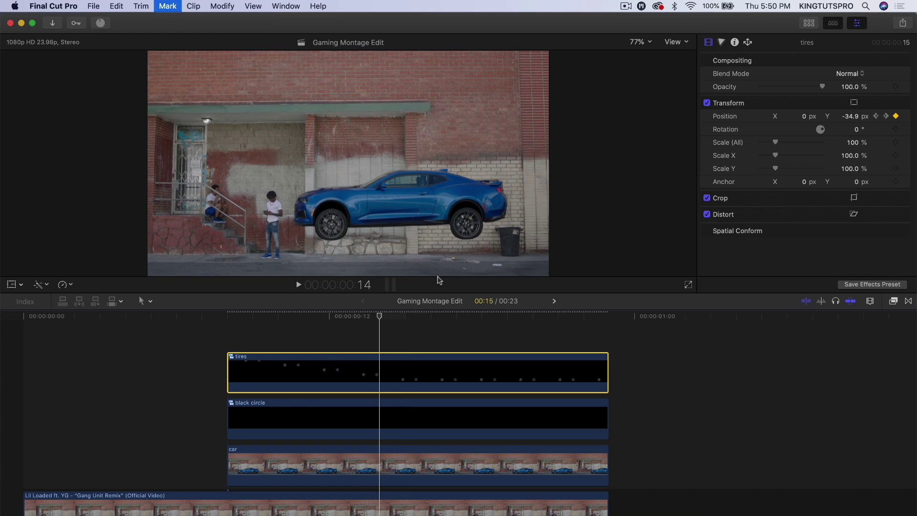
pyautogui.press('Left')
pyautogui.press('Left')
pyautogui.press('Left')
pyautogui.press('Left')
pyautogui.press('Right')
pyautogui.press('Right')
pyautogui.press('Right')
pyautogui.press('Right')
pyautogui.press('Right')
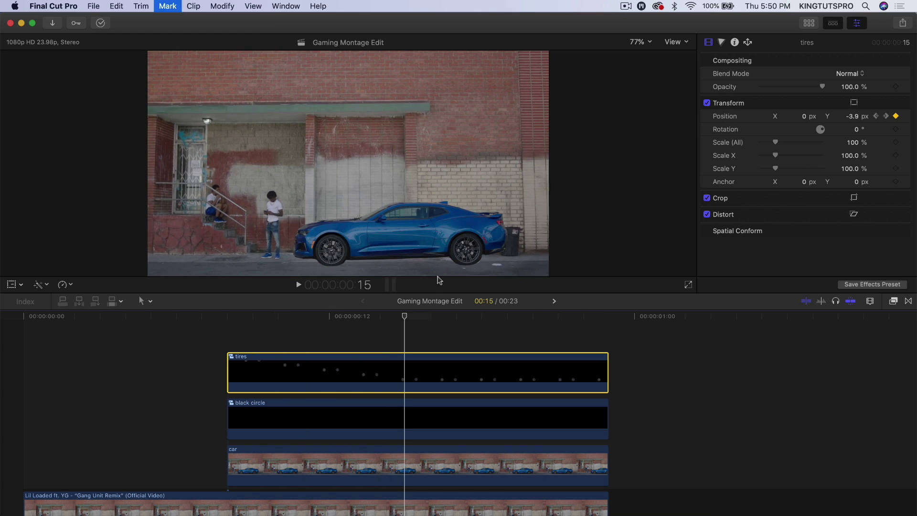
# Step: Select the car clip and step through the frames around its landing at frame 15 to examine the impact
pyautogui.scroll(-2, 446, 374)
pyautogui.click(425, 438)
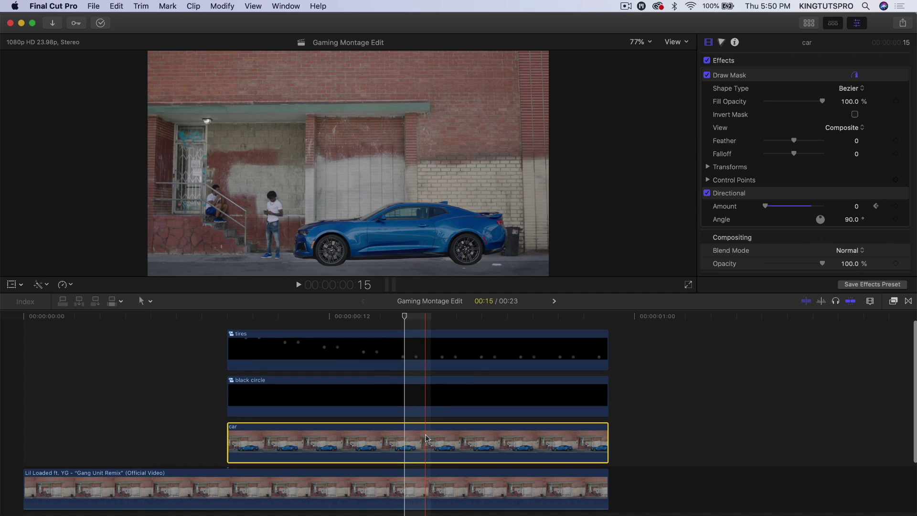
pyautogui.press('Left')
pyautogui.press('Right')
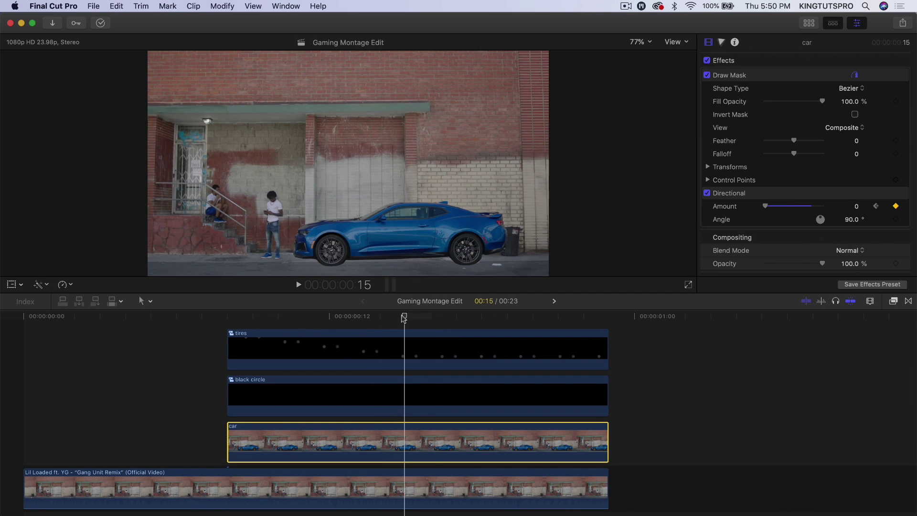
pyautogui.press('Left')
pyautogui.press('Left')
pyautogui.press('Left')
pyautogui.press('Right')
pyautogui.press('Right')
pyautogui.press('Right')
pyautogui.press('Left')
pyautogui.press('Right')
pyautogui.press('Right')
# Step: Combine the black circle and car clips into a compound clip named "car final"
pyautogui.moveTo(634, 445); pyautogui.dragTo(567, 393)
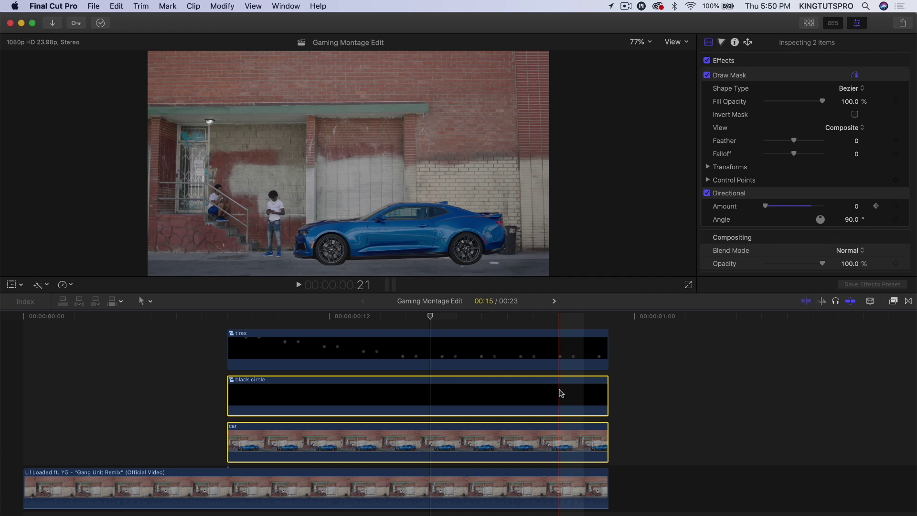
pyautogui.rightClick(561, 392)
pyautogui.click(591, 336)
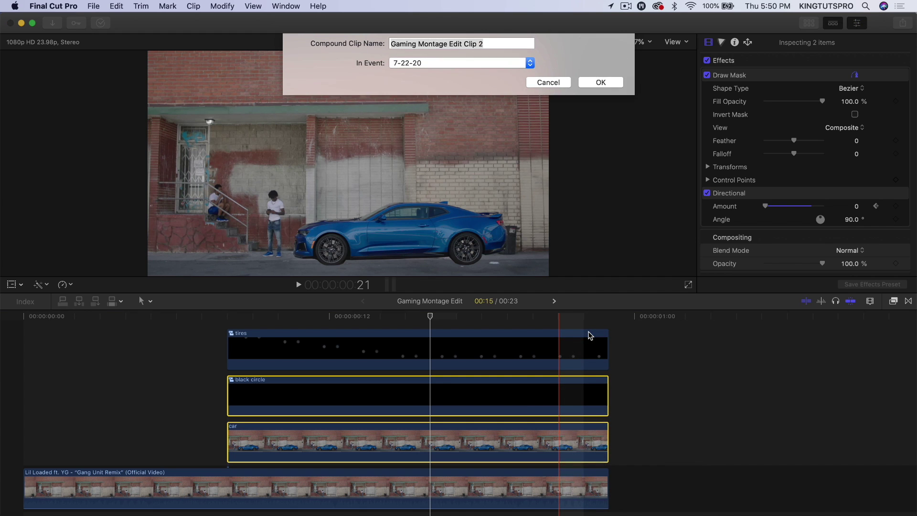
pyautogui.write('car final')
pyautogui.press('Return')
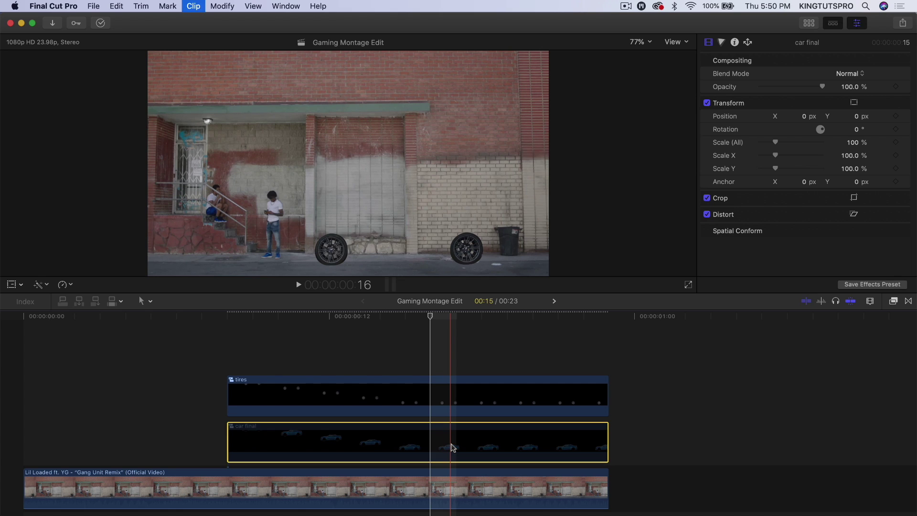
# Step: Disable and re-enable the tires and car final clips to check what each layer contains
pyautogui.click(458, 412)
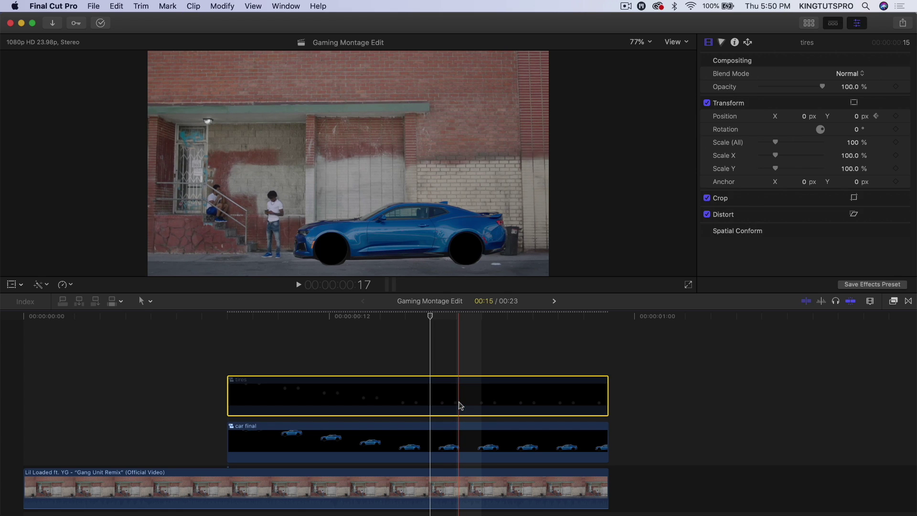
pyautogui.click(436, 435)
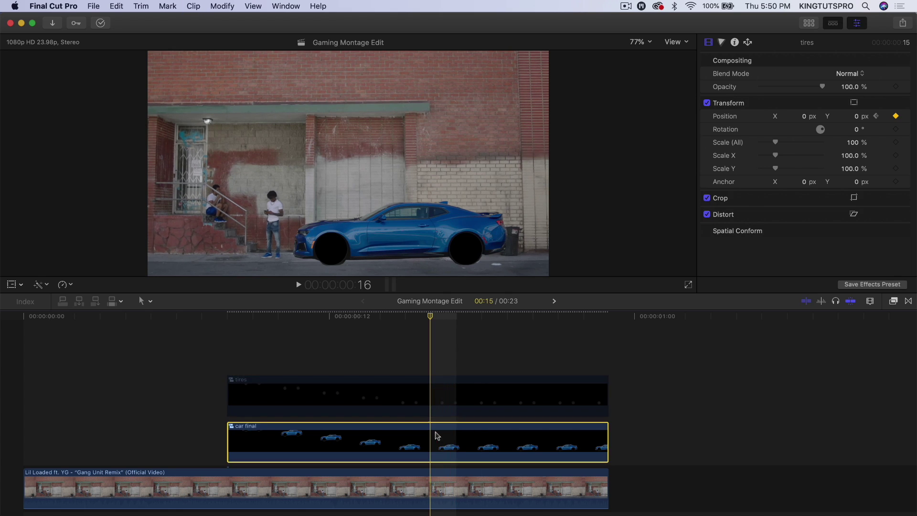
pyautogui.press('v')
pyautogui.press('v')
pyautogui.click(434, 393)
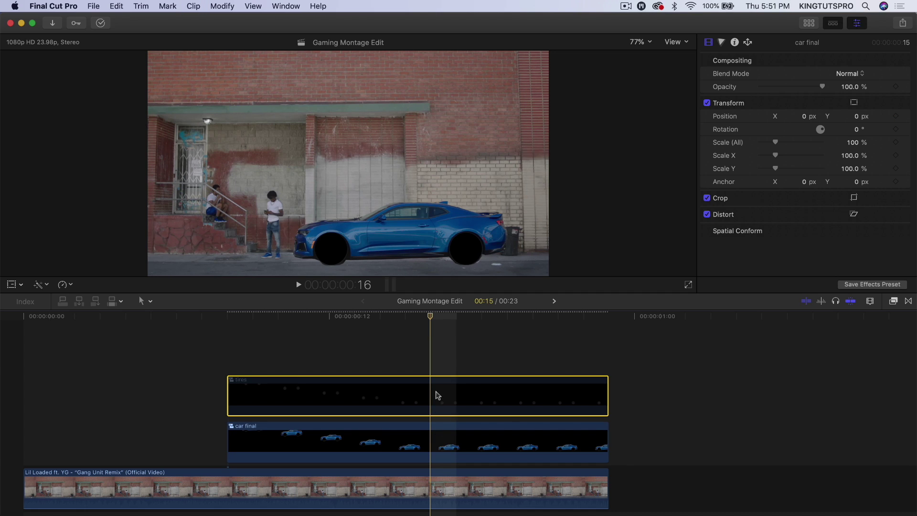
pyautogui.press('v')
pyautogui.click(454, 434)
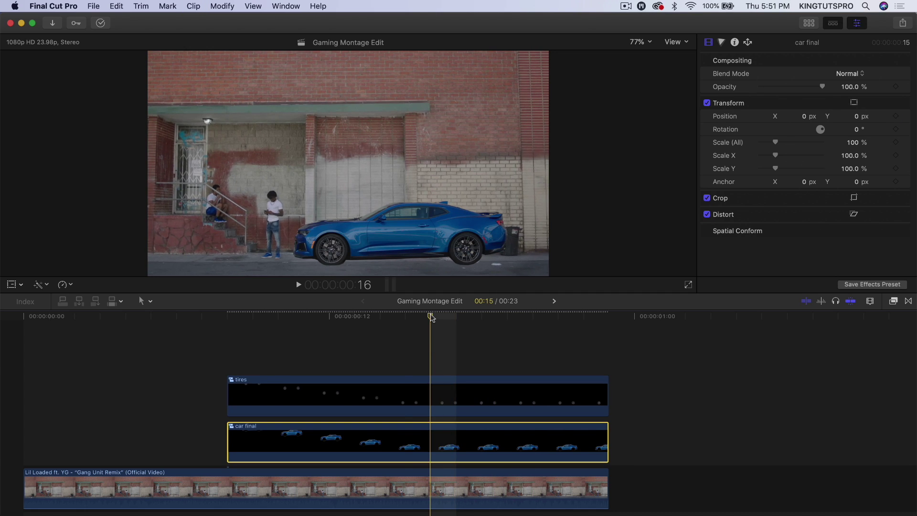
# Step: Keyframe the car final clip's Position at frame 15 and set its Y position to 25 px at frame 16
pyautogui.press('Left')
pyautogui.press('Left')
pyautogui.press('Right')
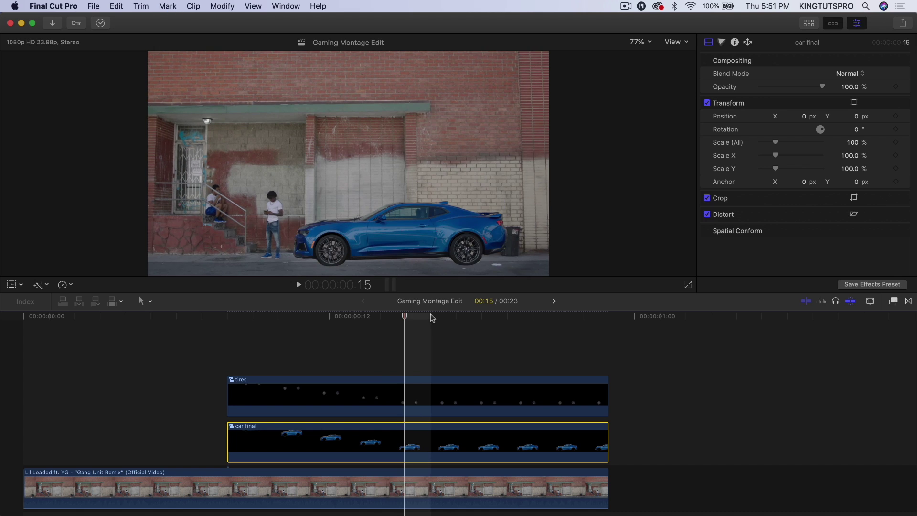
pyautogui.press('Left')
pyautogui.press('Right')
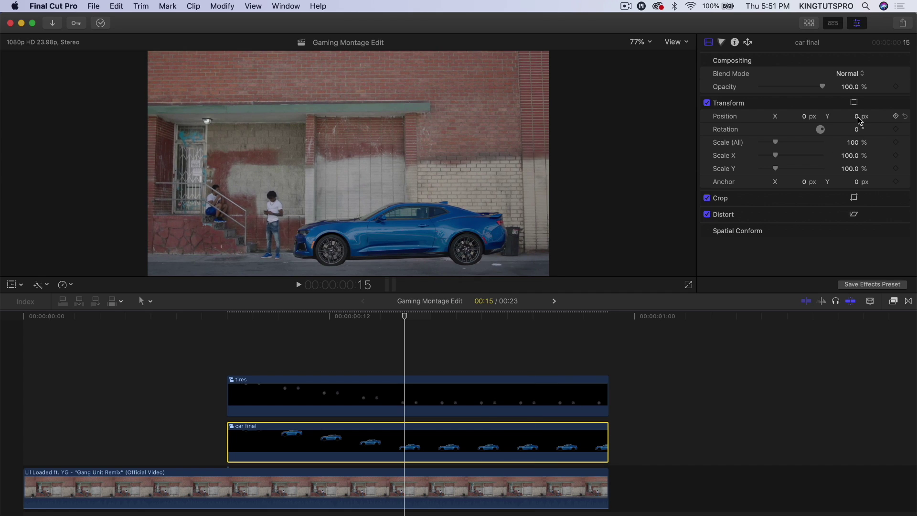
pyautogui.click(897, 117)
pyautogui.press('Right')
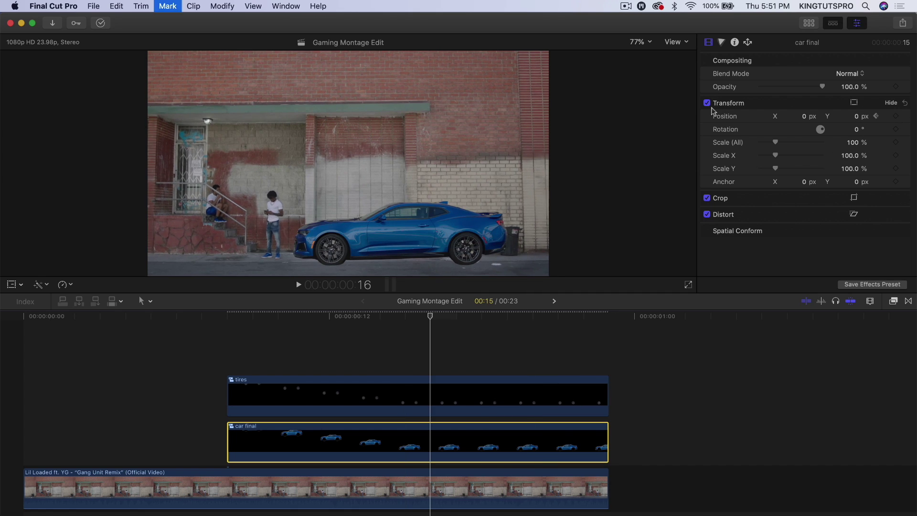
pyautogui.moveTo(858, 121); pyautogui.dragTo(858, 119)
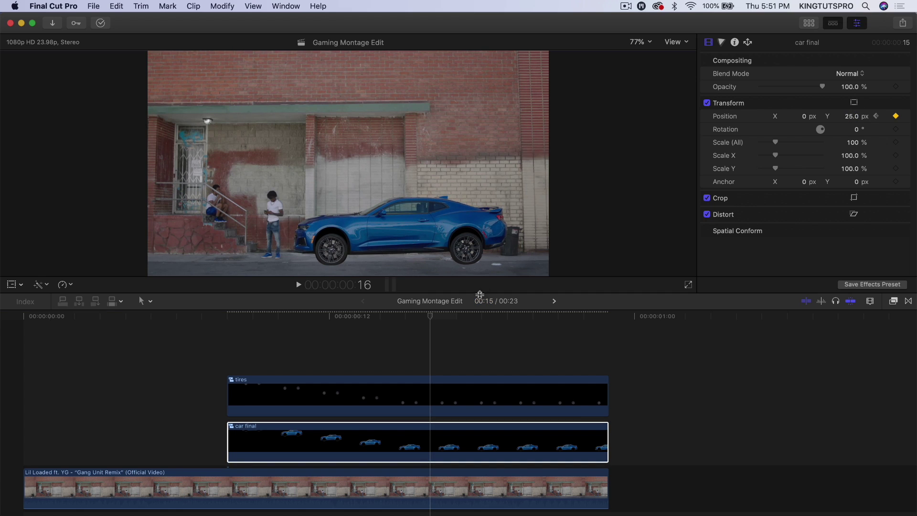
# Step: Set the car final clip's Y position to 0 px at frame 17 and play back the landing bounce
pyautogui.press('Right')
pyautogui.press('Right')
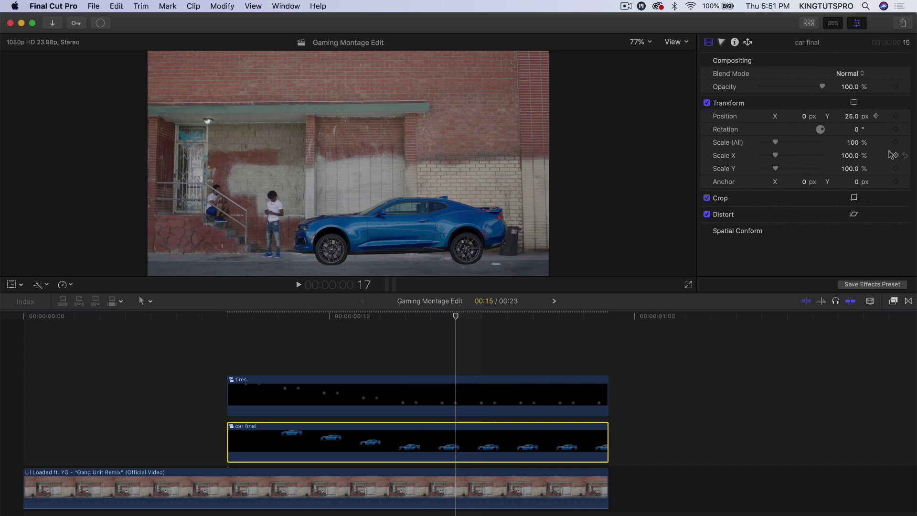
pyautogui.click(852, 117)
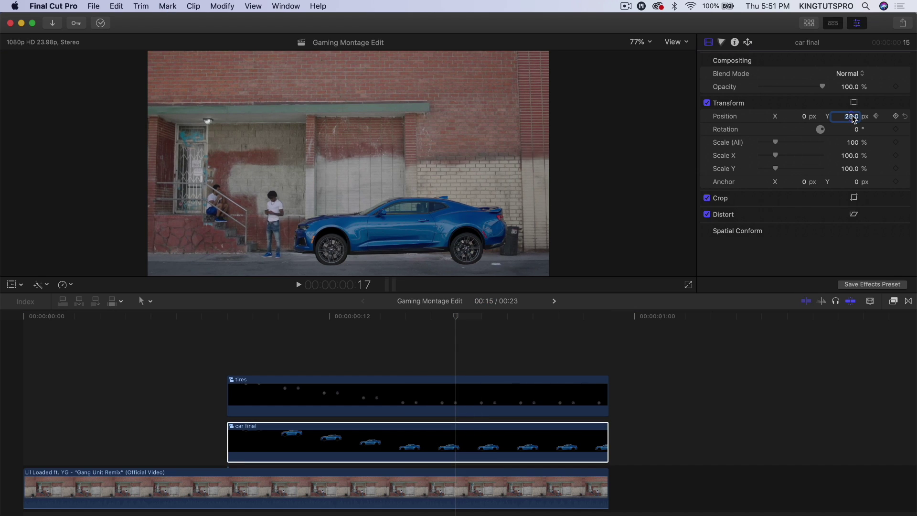
pyautogui.press('Return')
pyautogui.click(444, 306)
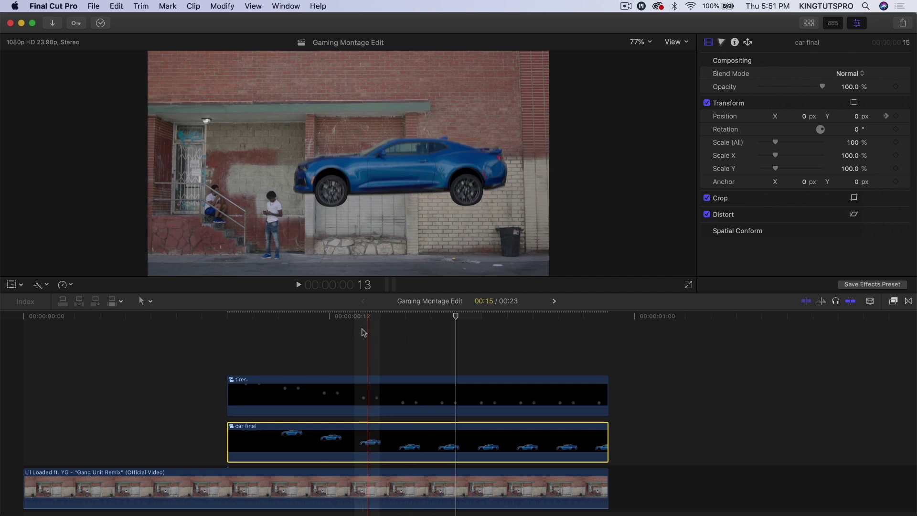
pyautogui.press('space')
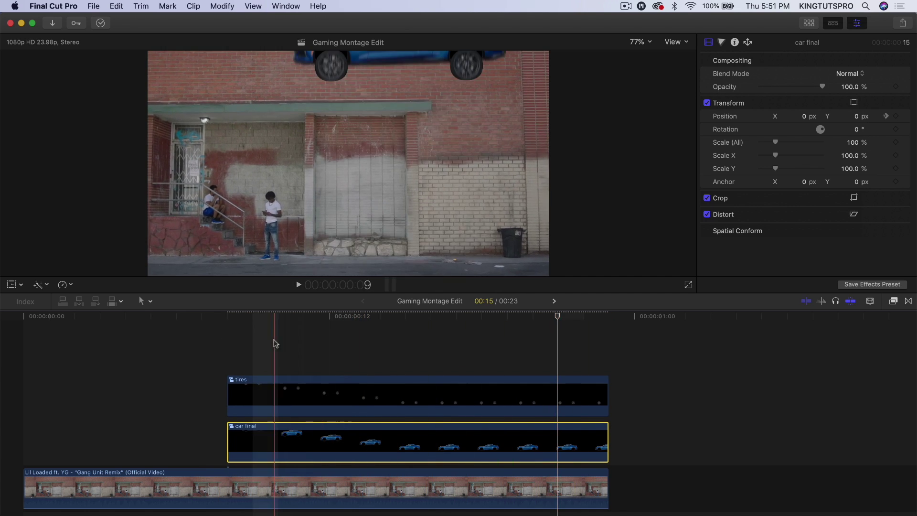
pyautogui.press('space')
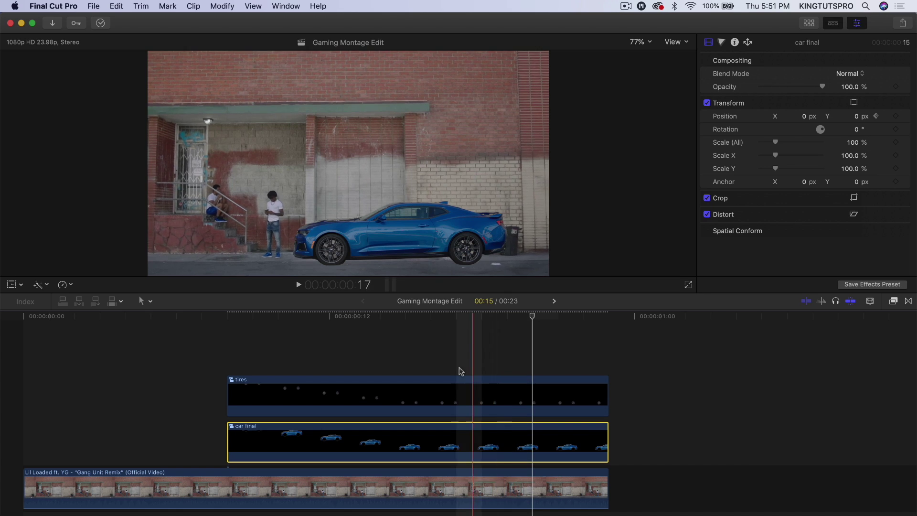
# Step: Show the car final clip's video animation, move its last two Transform keyframes to frames 17 and 19, and play it back
pyautogui.rightClick(472, 433)
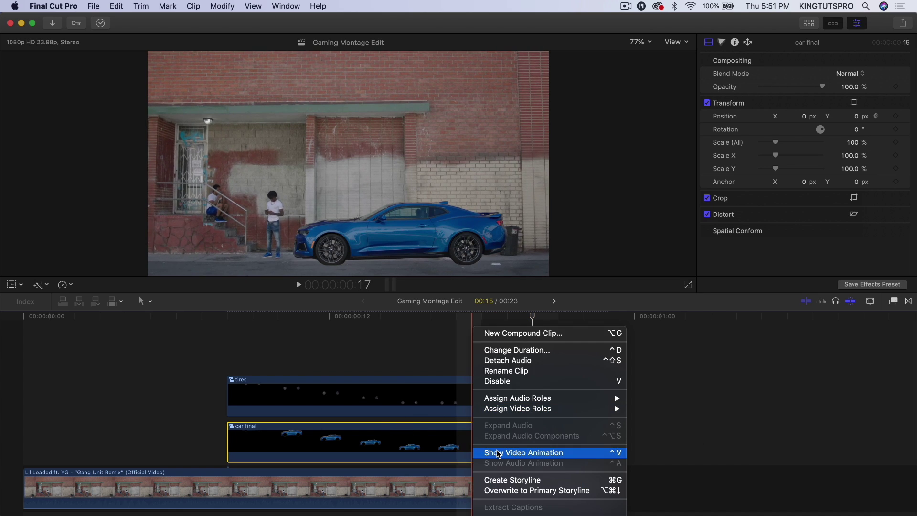
pyautogui.click(509, 453)
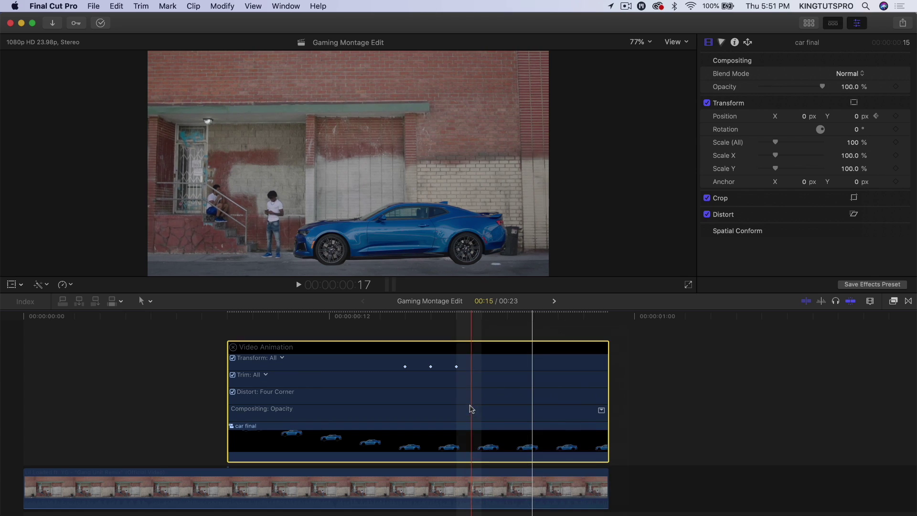
pyautogui.click(457, 367)
pyautogui.moveTo(500, 367); pyautogui.dragTo(457, 367)
pyautogui.press('space')
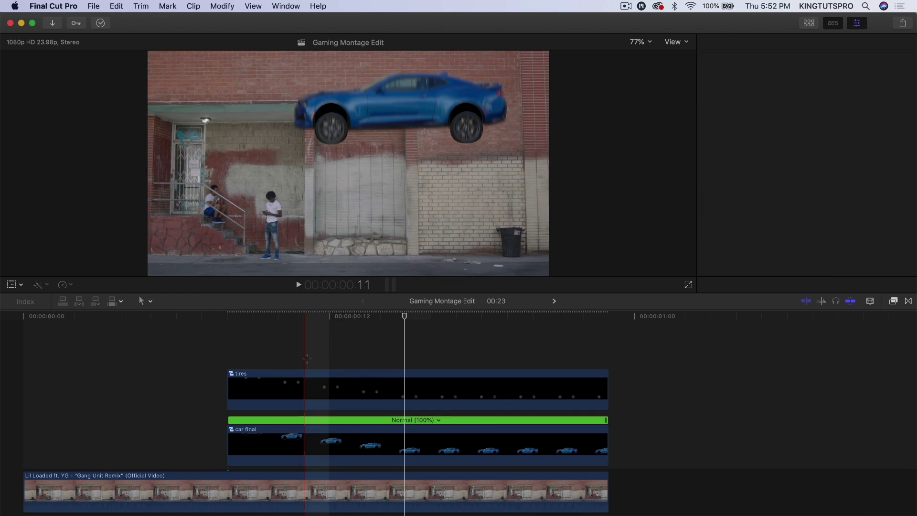
# Step: Combine the tires and car final clips into a compound clip named "final effect"
pyautogui.click(378, 451)
pyautogui.rightClick(377, 451)
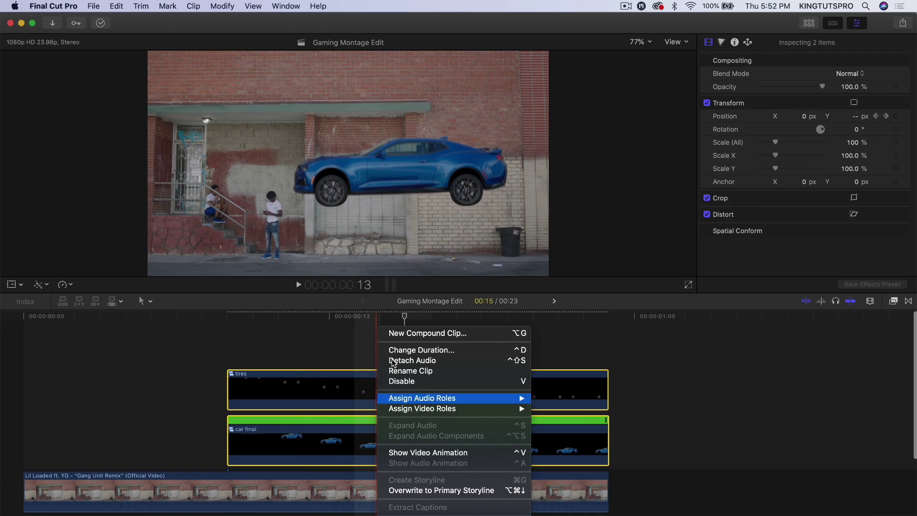
pyautogui.click(401, 333)
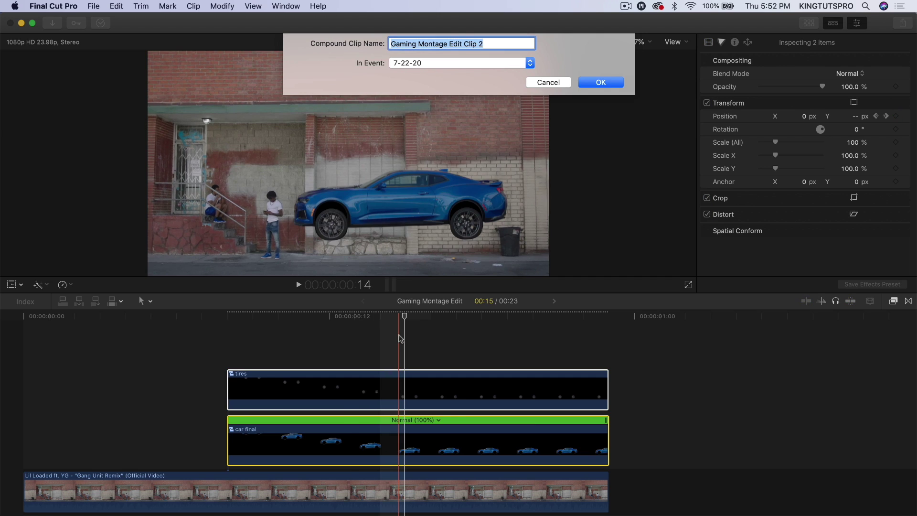
pyautogui.write('final effec')
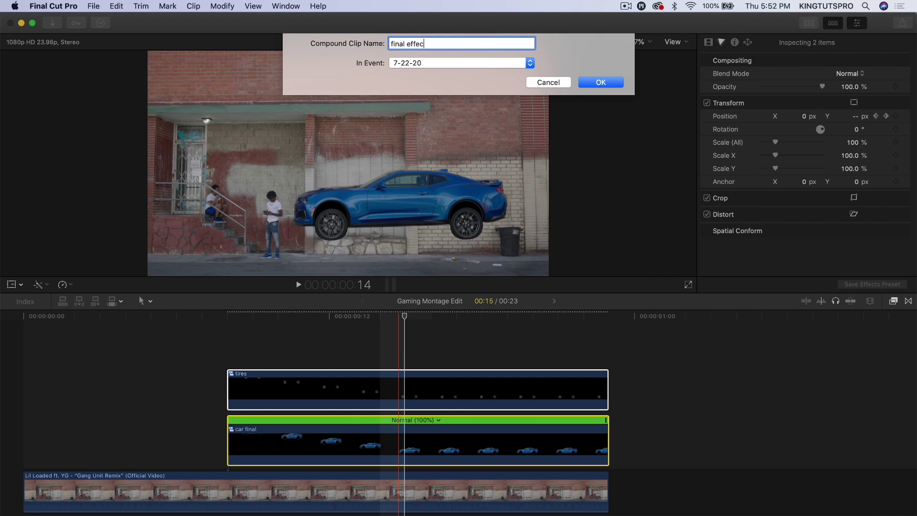
pyautogui.write('t')
pyautogui.press('Return')
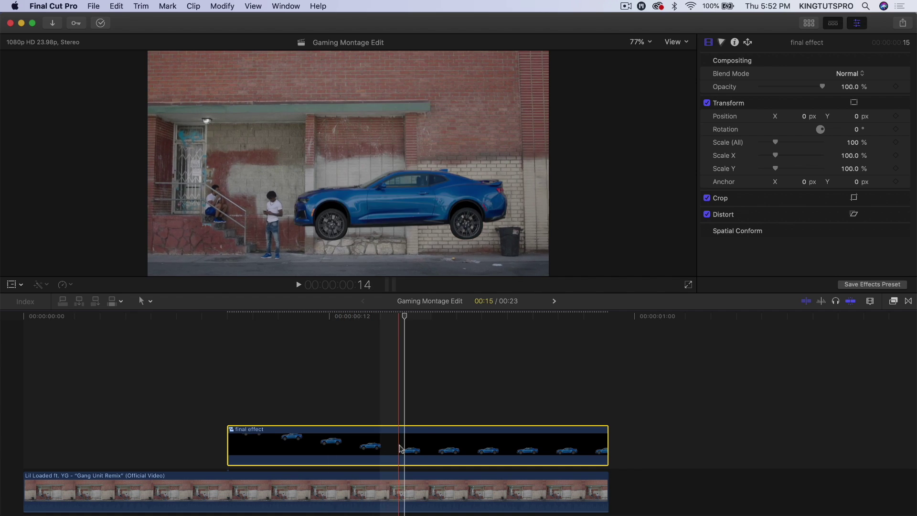
# Step: Show the final effect clip's retime controls and split its speed at frame 15
pyautogui.hotkey('ctrl', 'v')
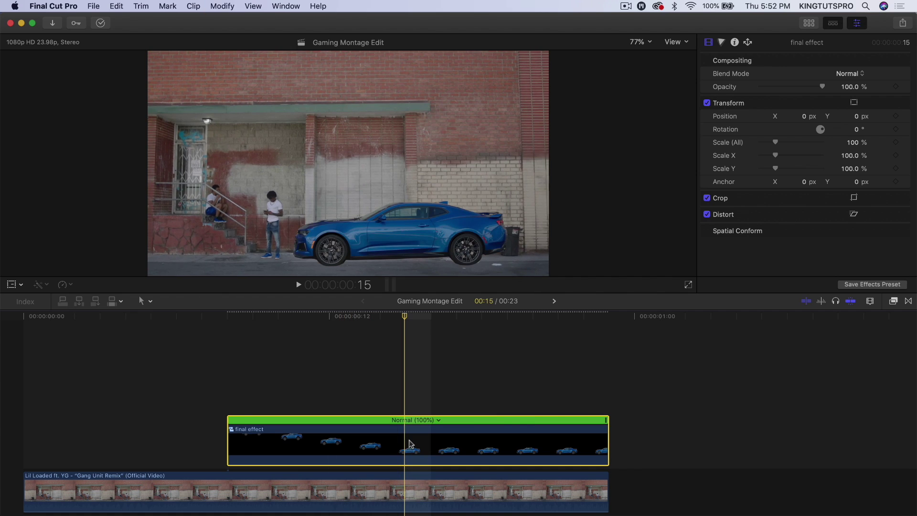
pyautogui.hotkey('alt', 'k')
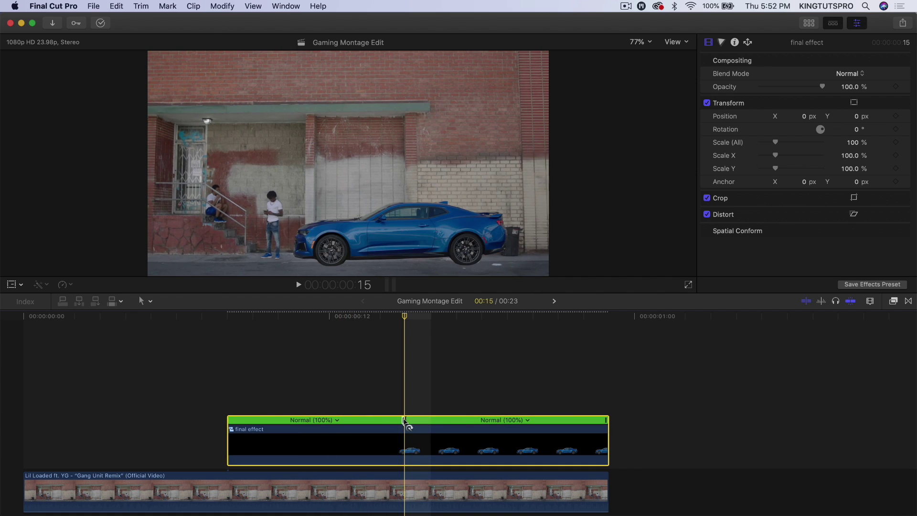
# Step: Speed up the final effect clip's first segment to 188%, play back the drop, and lengthen the speed transition between its two segments
pyautogui.moveTo(404, 420); pyautogui.dragTo(301, 420)
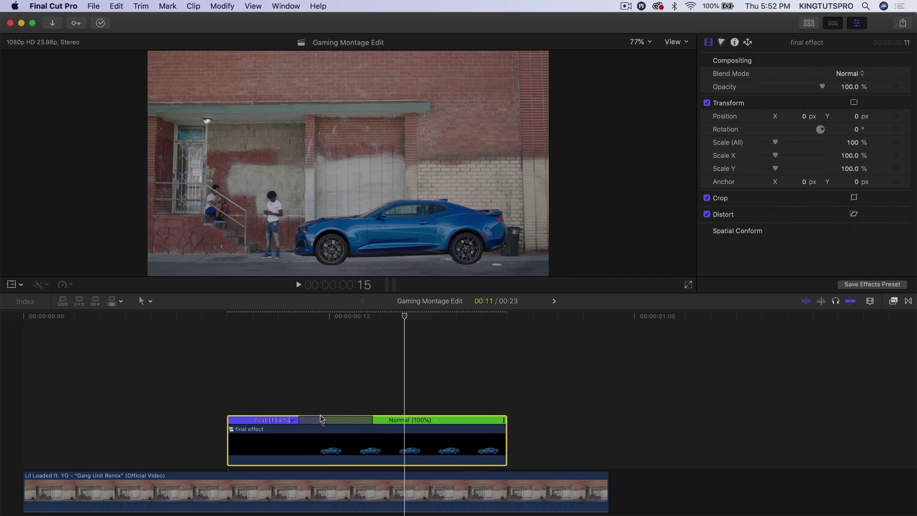
pyautogui.press('space')
pyautogui.press('space')
pyautogui.press('space')
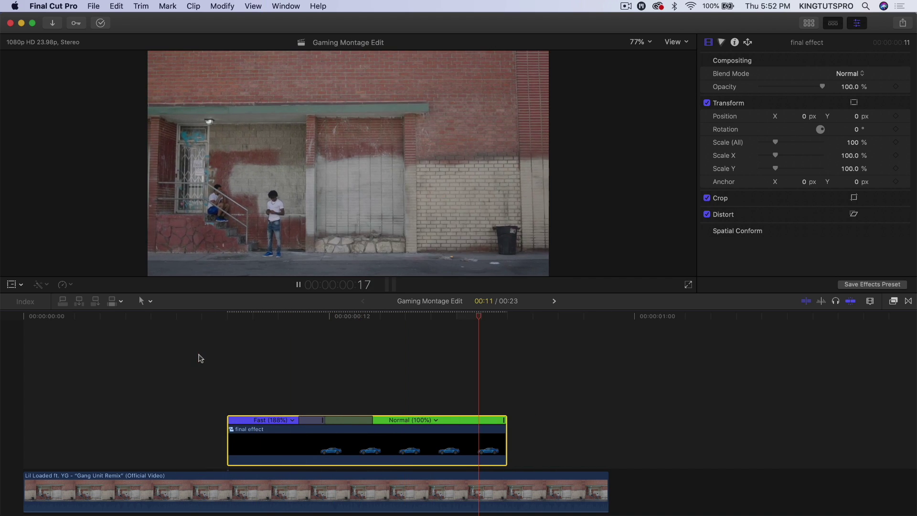
pyautogui.press('space')
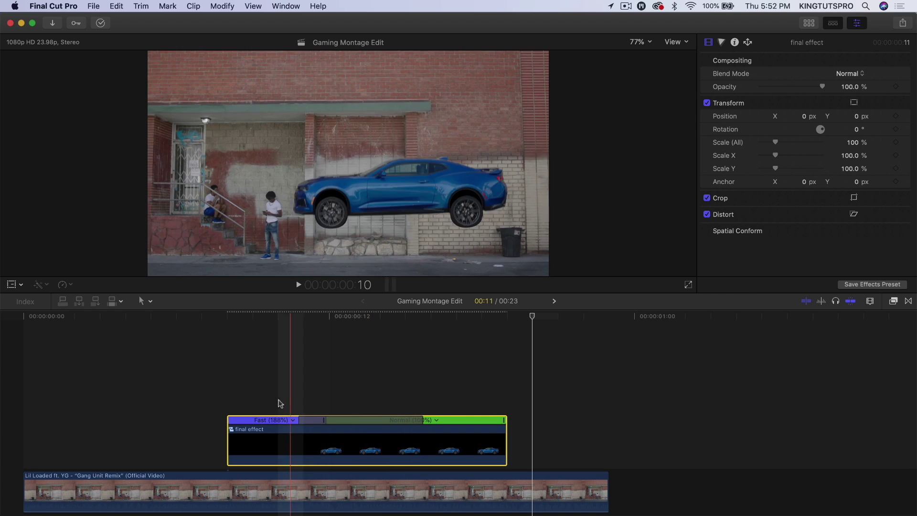
pyautogui.press('space')
pyautogui.press('space')
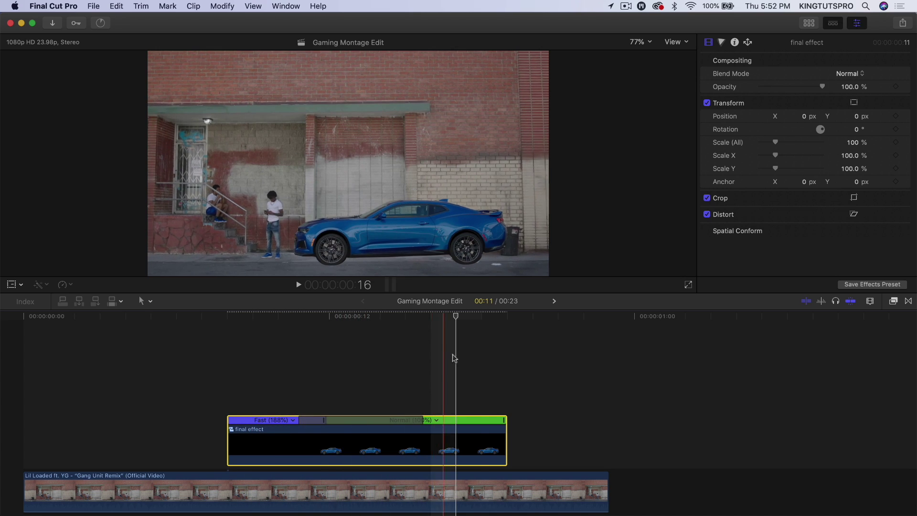
pyautogui.moveTo(299, 424); pyautogui.dragTo(258, 424)
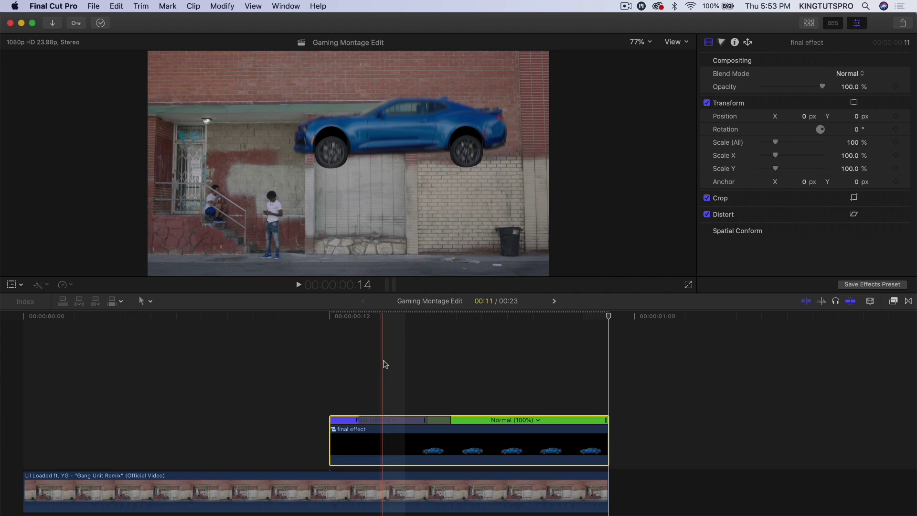
pyautogui.hscroll(3, 383, 366)
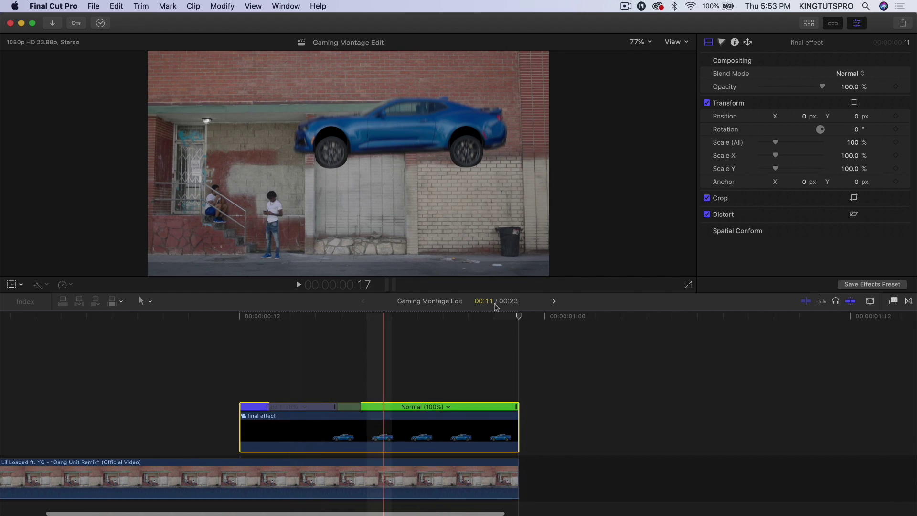
# Step: Add the Dust Overlay clip above the final effect clip and slide it to start at frame 15
pyautogui.click(809, 24)
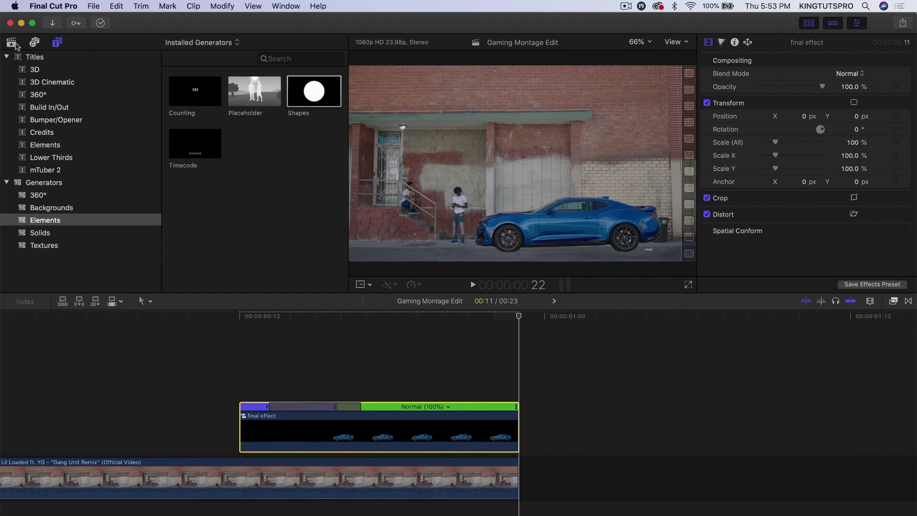
pyautogui.click(14, 43)
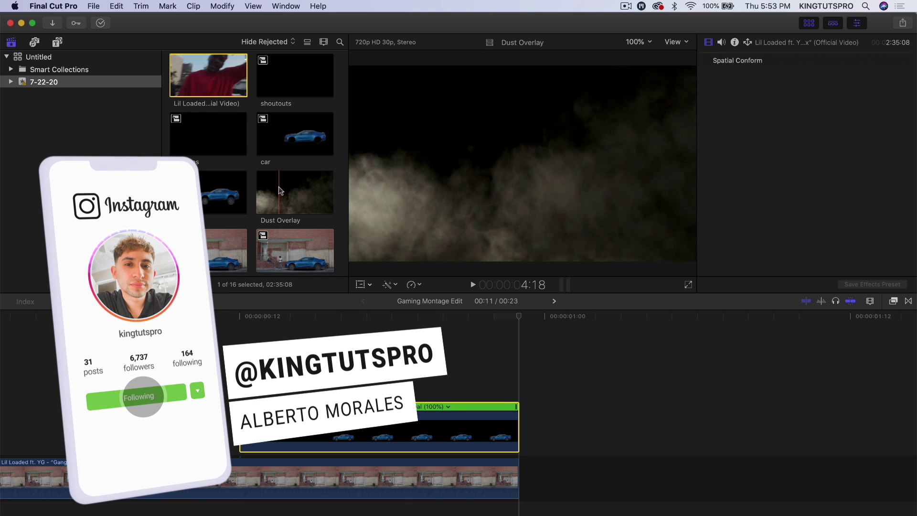
pyautogui.click(280, 190)
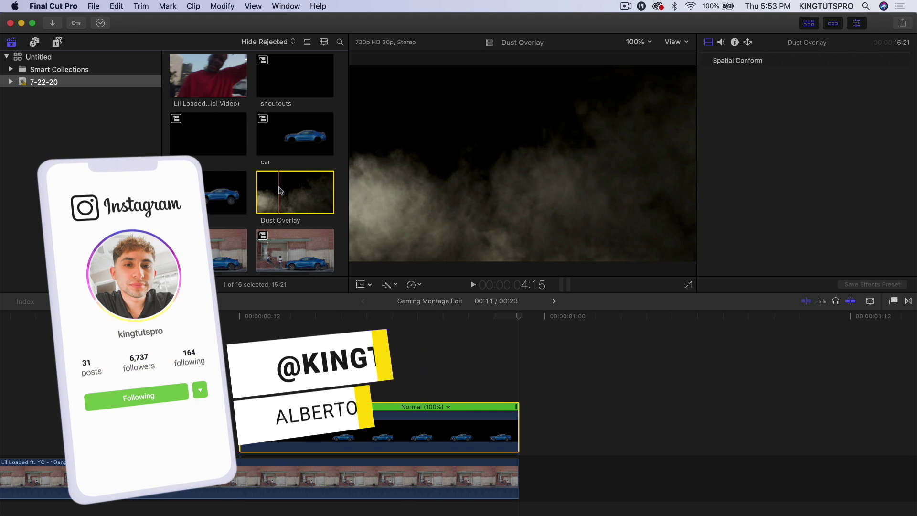
pyautogui.moveTo(279, 190); pyautogui.dragTo(122, 356)
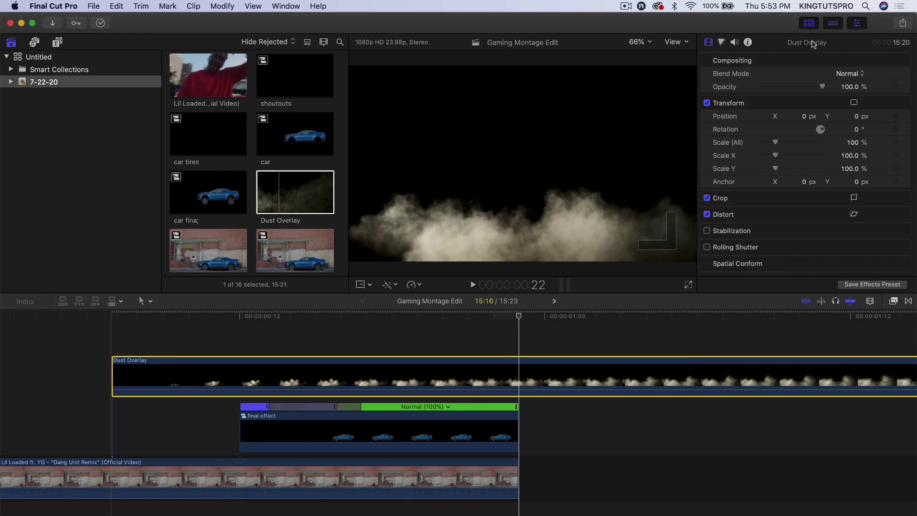
pyautogui.click(808, 21)
pyautogui.moveTo(334, 377); pyautogui.dragTo(549, 365)
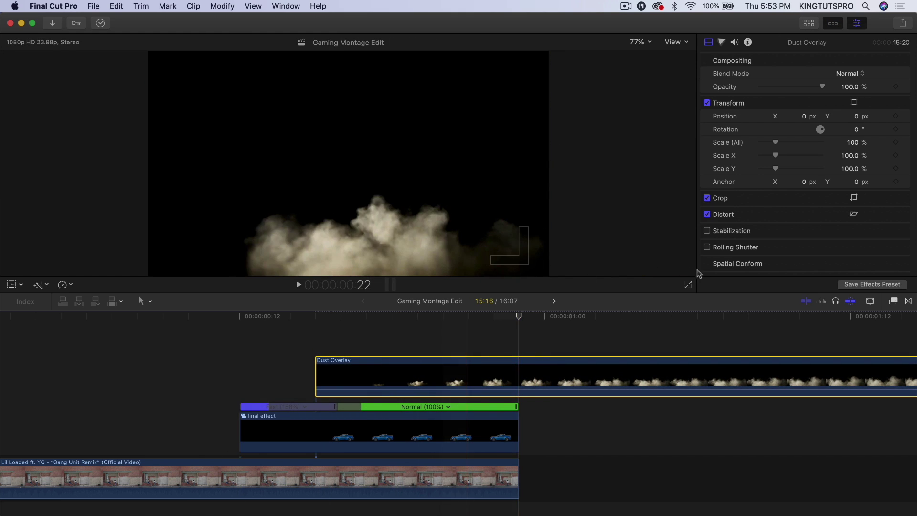
# Step: Set the Dust Overlay clip's blend mode to Screen and check the composite over the car around frame 21
pyautogui.click(706, 43)
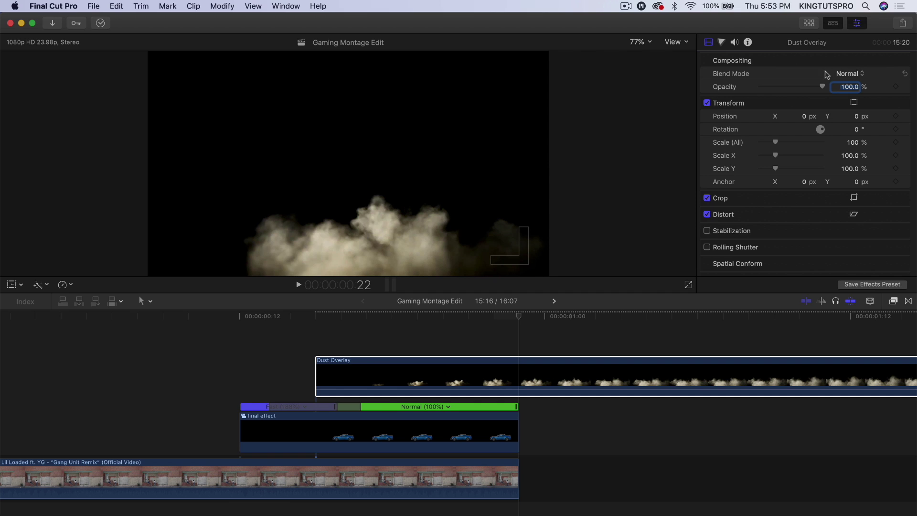
pyautogui.click(852, 74)
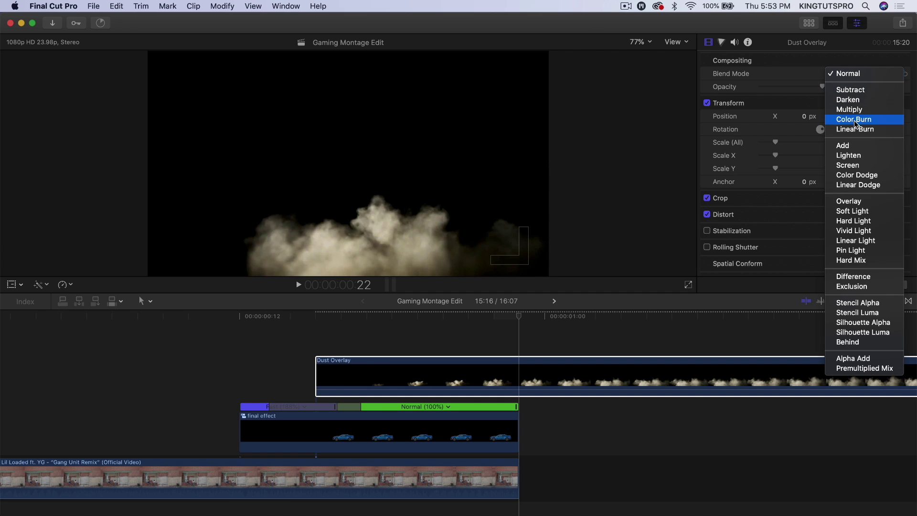
pyautogui.click(857, 164)
pyautogui.click(366, 372)
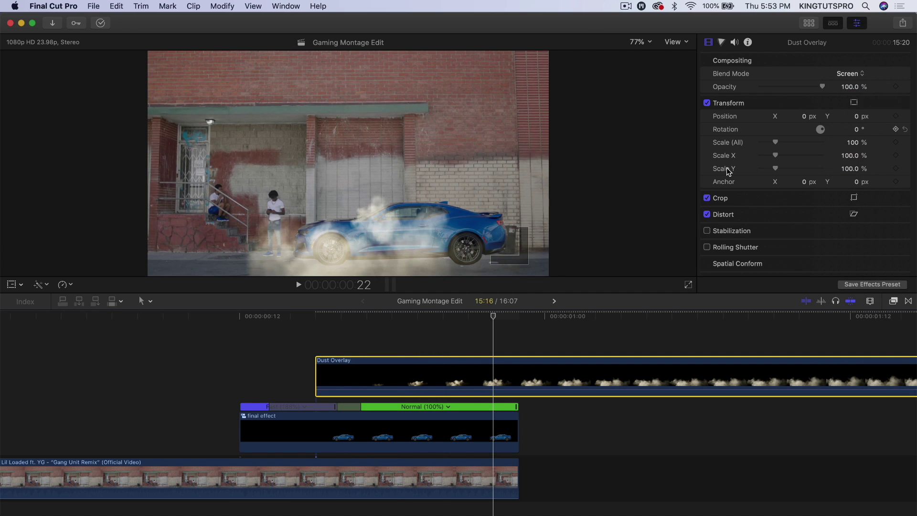
pyautogui.moveTo(377, 314); pyautogui.dragTo(477, 316)
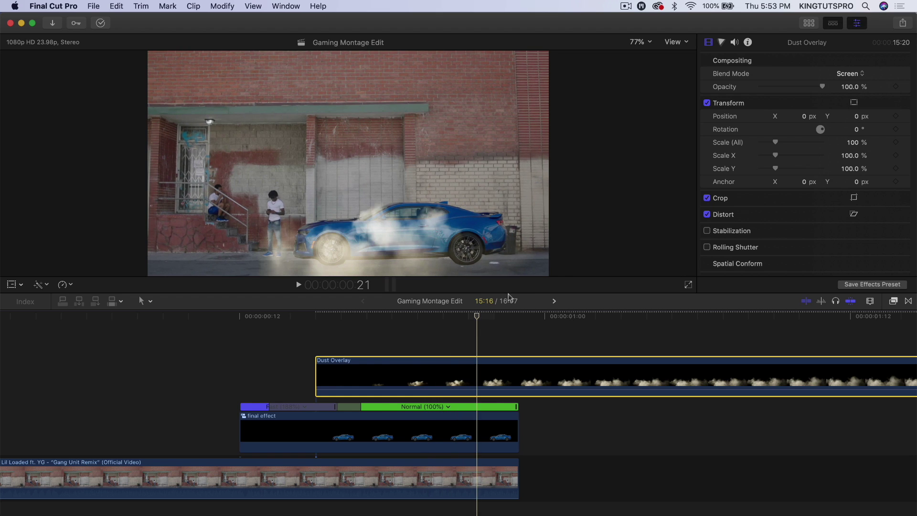
# Step: Lower the Dust Overlay's opacity to 42.17%, nudge the clip one frame earlier, and play back the landing
pyautogui.moveTo(813, 89); pyautogui.dragTo(787, 88)
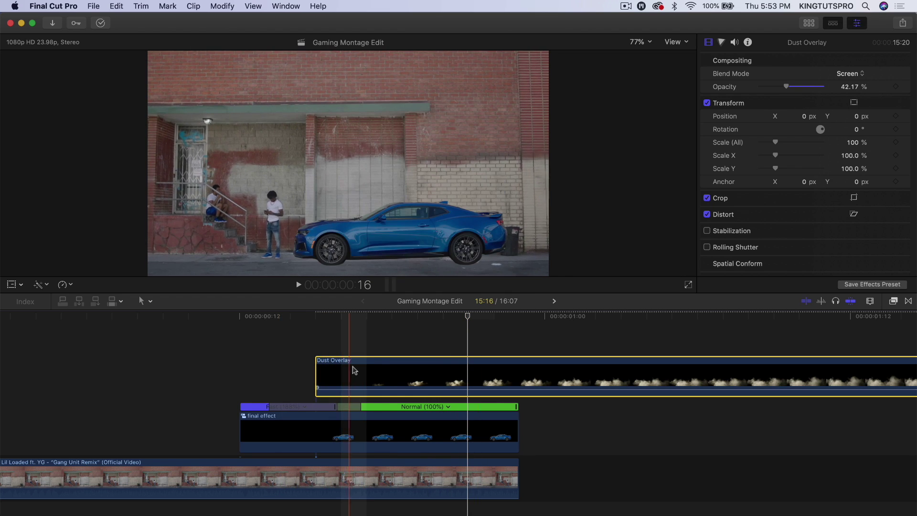
pyautogui.press(',')
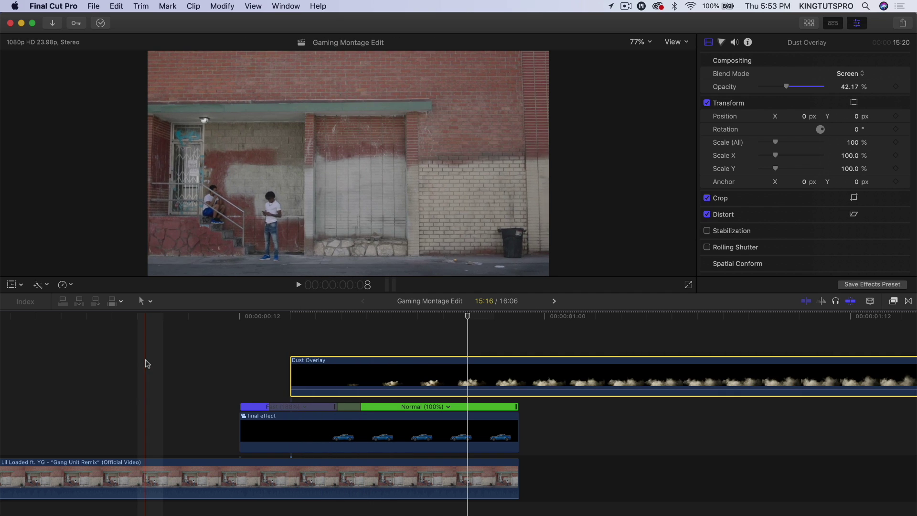
pyautogui.press('space')
pyautogui.press('space')
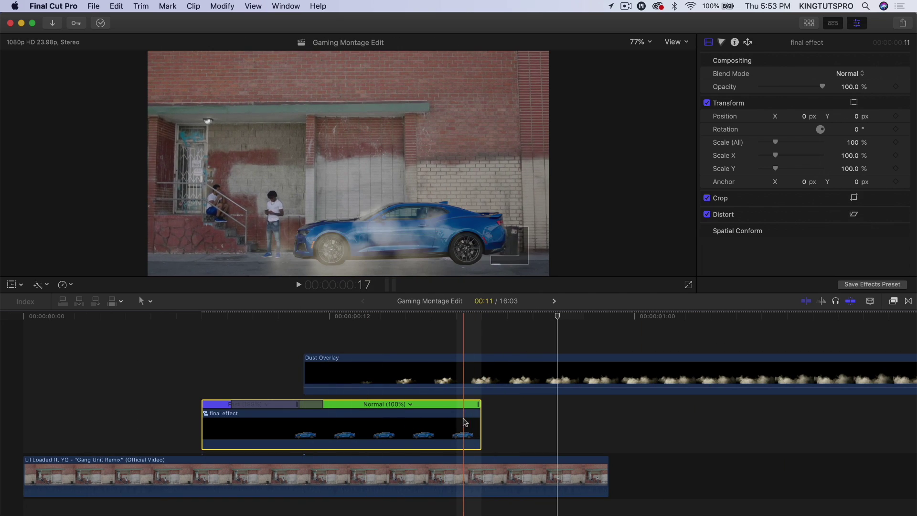
# Step: Add a freeze frame of the landed car after the final effect clip and trim it and the Dust Overlay to the background's end
pyautogui.click(473, 316)
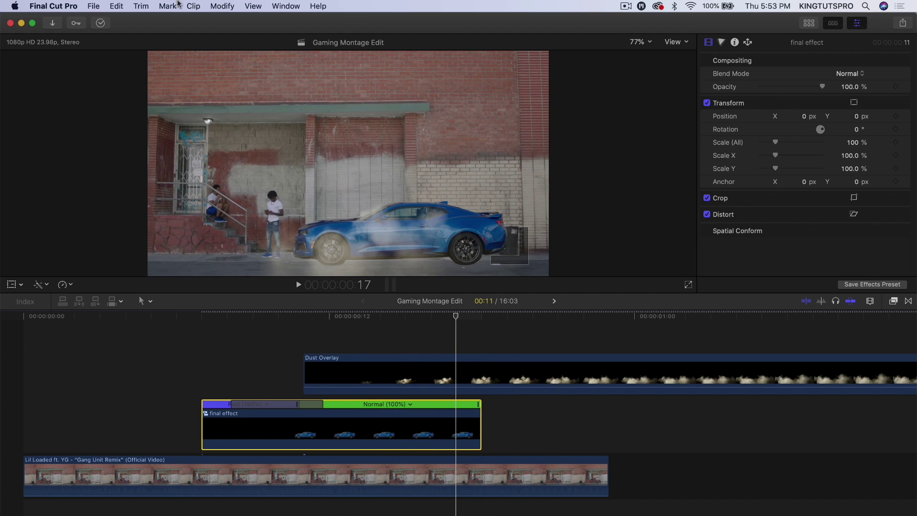
pyautogui.click(117, 6)
pyautogui.click(169, 397)
pyautogui.hotkey('shift', 'z')
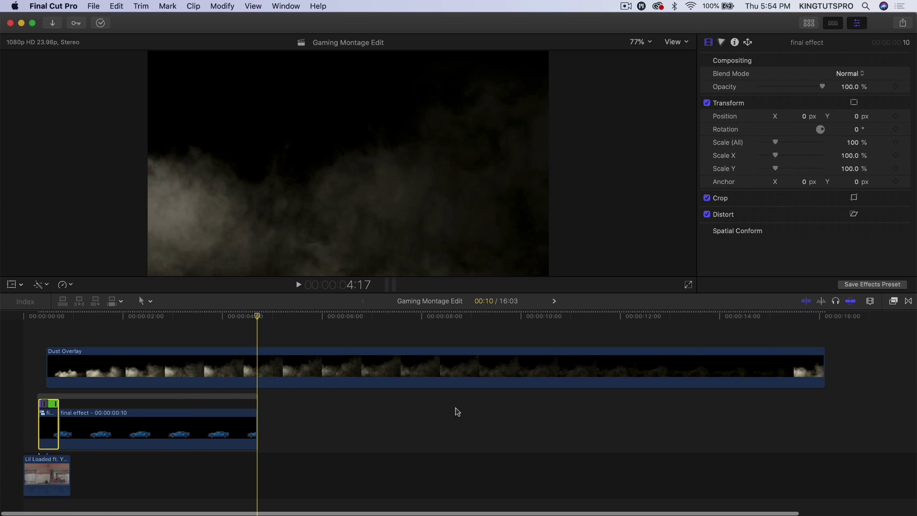
pyautogui.click(254, 434)
pyautogui.moveTo(256, 433); pyautogui.dragTo(70, 427)
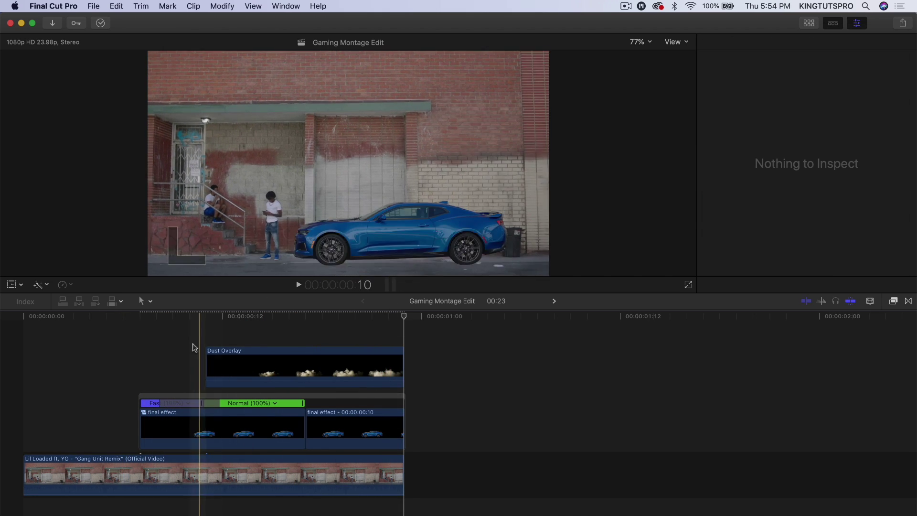
# Step: Insert a Shapes generator between the street shot and the final effect clip, aligned with the final effect clip's start
pyautogui.click(186, 317)
pyautogui.press('super+equal')
pyautogui.hscroll(-2, 185, 322)
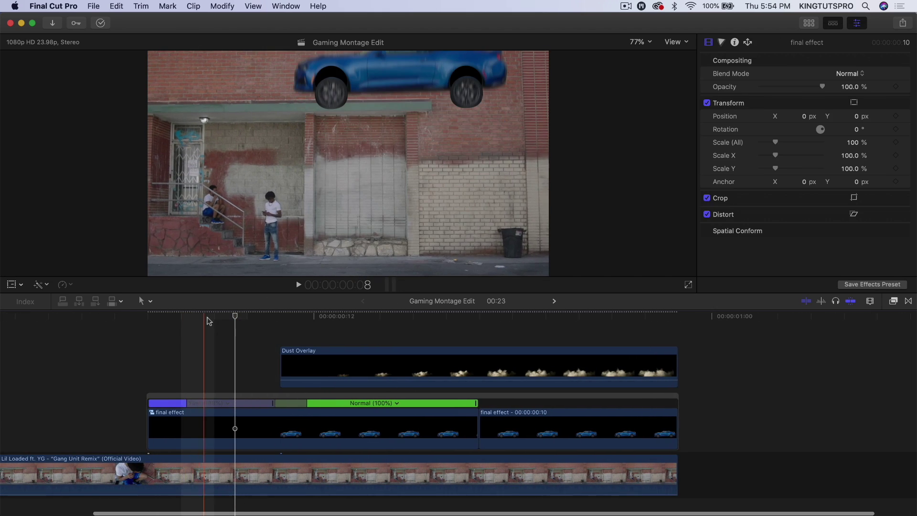
pyautogui.moveTo(235, 320); pyautogui.dragTo(290, 321)
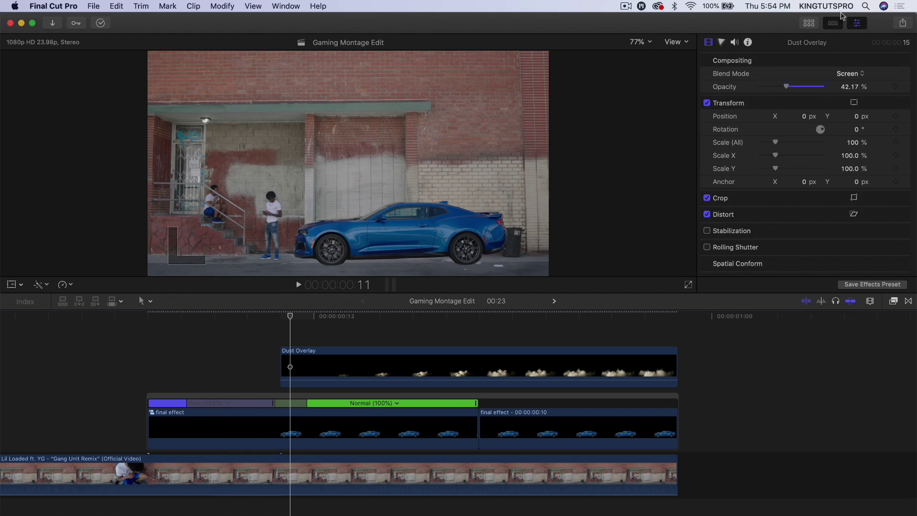
pyautogui.click(810, 23)
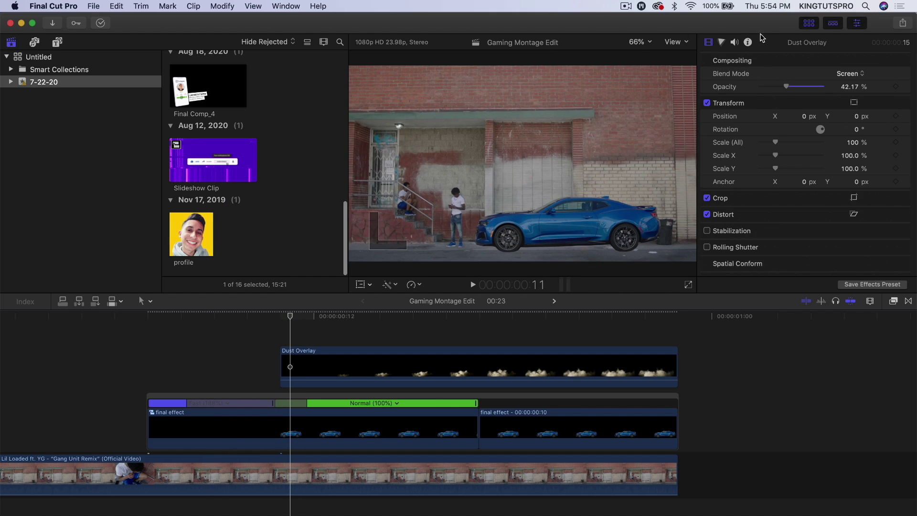
pyautogui.click(57, 42)
pyautogui.moveTo(314, 90); pyautogui.dragTo(151, 448)
pyautogui.click(810, 22)
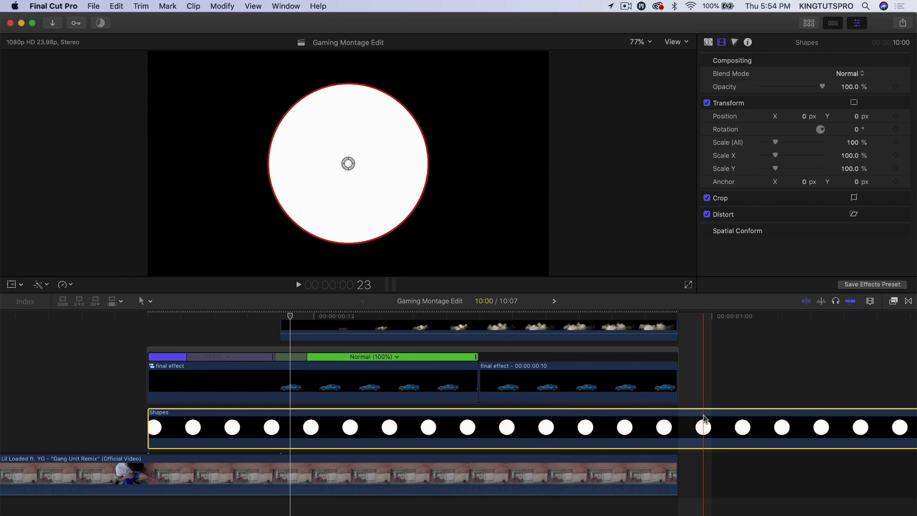
# Step: Cut the Shapes clip at the end of the street shot and delete the excess
pyautogui.press('b')
pyautogui.click(681, 421)
pyautogui.press('a')
pyautogui.click(743, 427)
pyautogui.press('Delete')
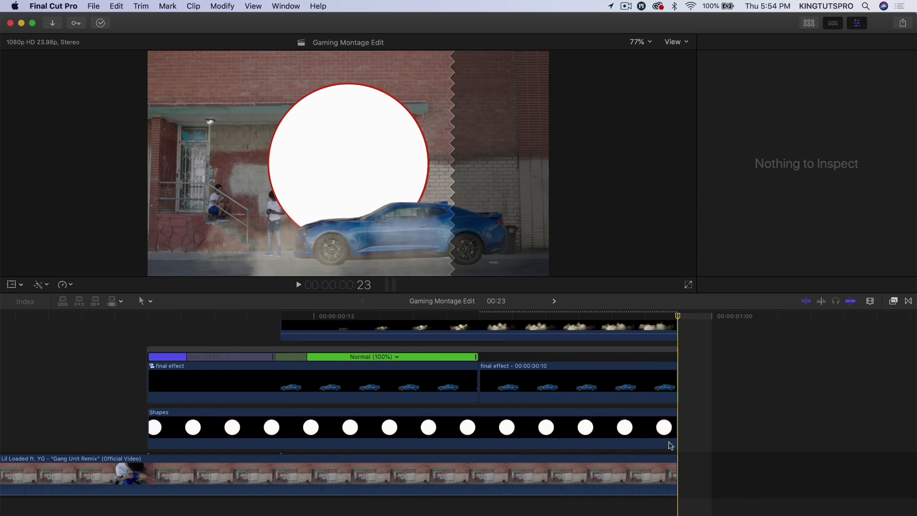
# Step: Turn off the circle's outline, set its drop shadow opacity, blur and distance to 0, and make its fill black
pyautogui.click(669, 430)
pyautogui.click(709, 43)
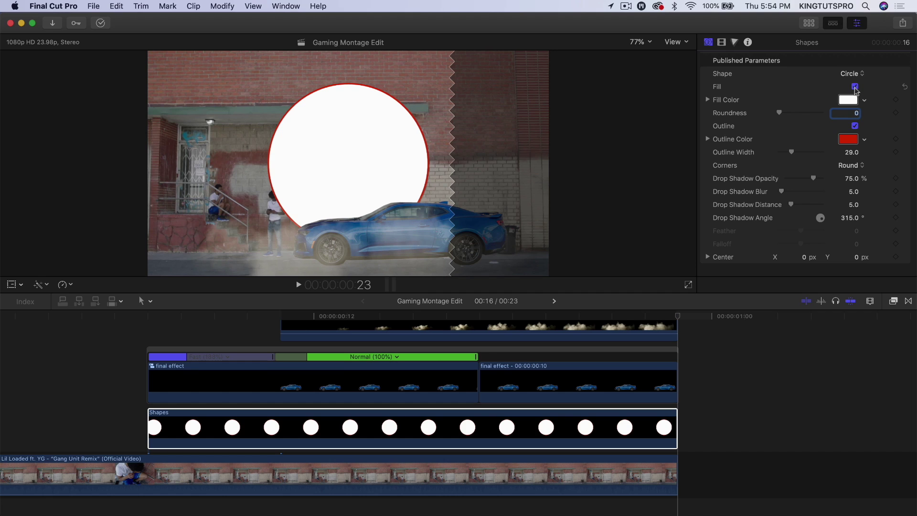
pyautogui.click(856, 126)
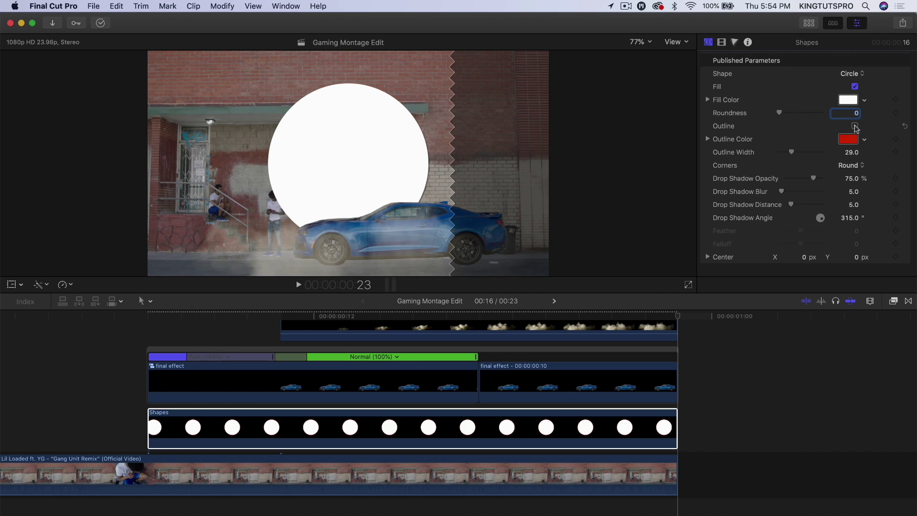
pyautogui.moveTo(802, 184); pyautogui.dragTo(741, 184)
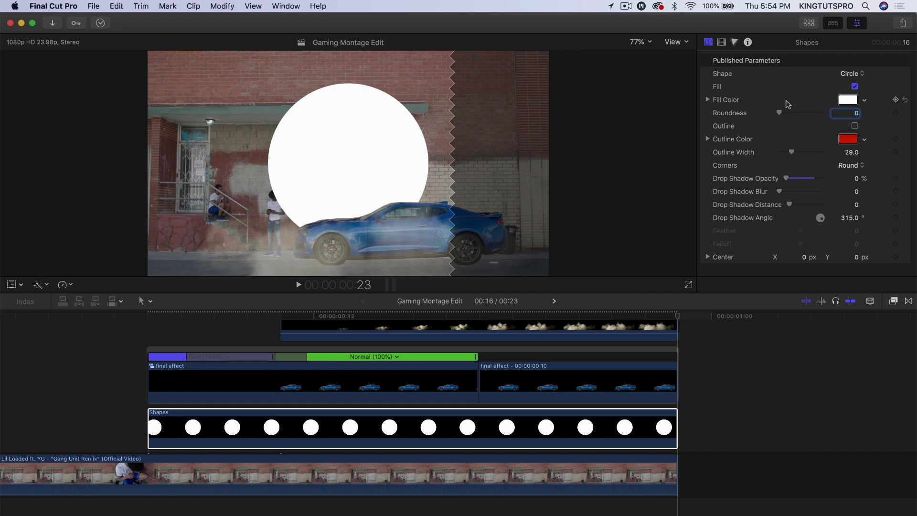
pyautogui.click(280, 316)
pyautogui.click(849, 100)
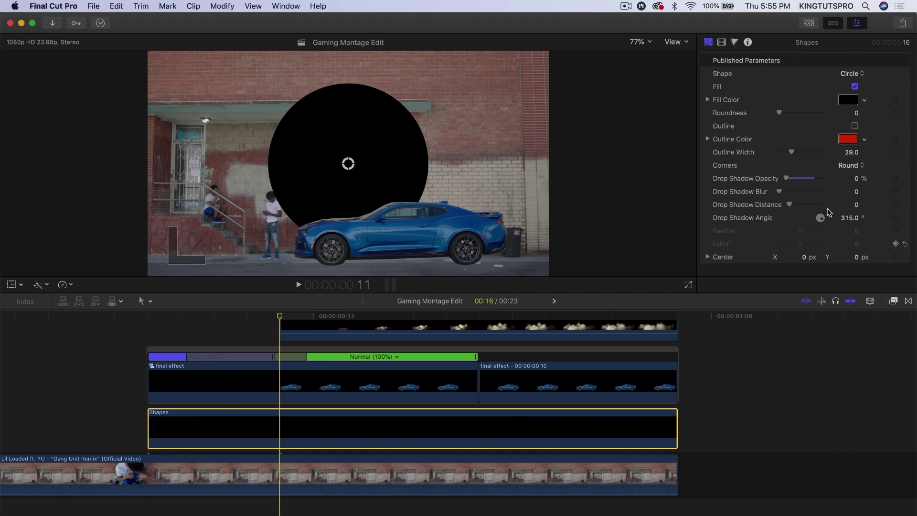
# Step: Flatten the black circle to 5.11% Scale Y, widen it to 129.29%, and place it under the car at X 285, Y -452.8 px
pyautogui.click(723, 43)
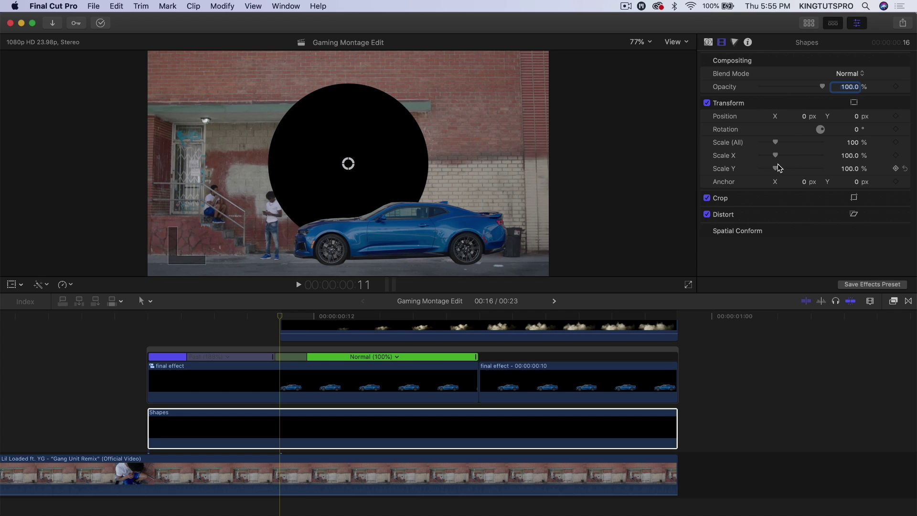
pyautogui.moveTo(778, 167); pyautogui.dragTo(765, 169)
pyautogui.click(11, 285)
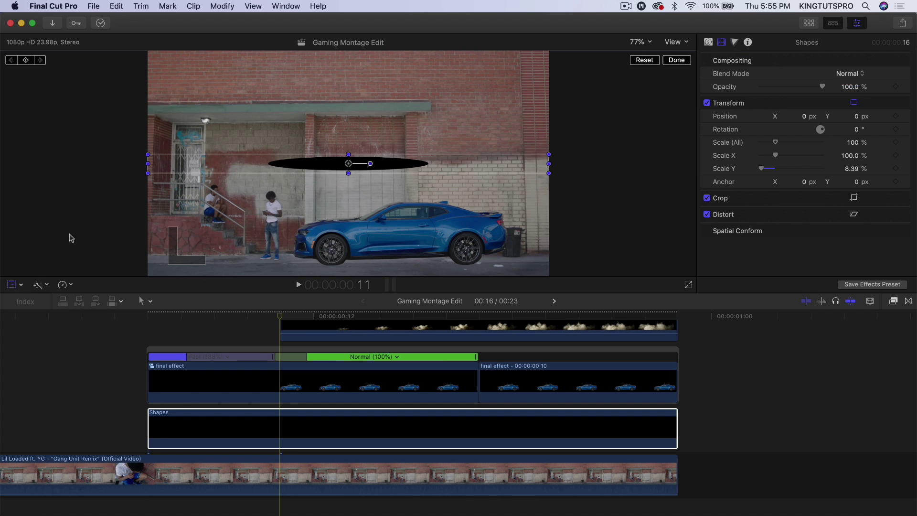
pyautogui.moveTo(356, 171); pyautogui.dragTo(411, 264)
pyautogui.moveTo(610, 258); pyautogui.dragTo(673, 258)
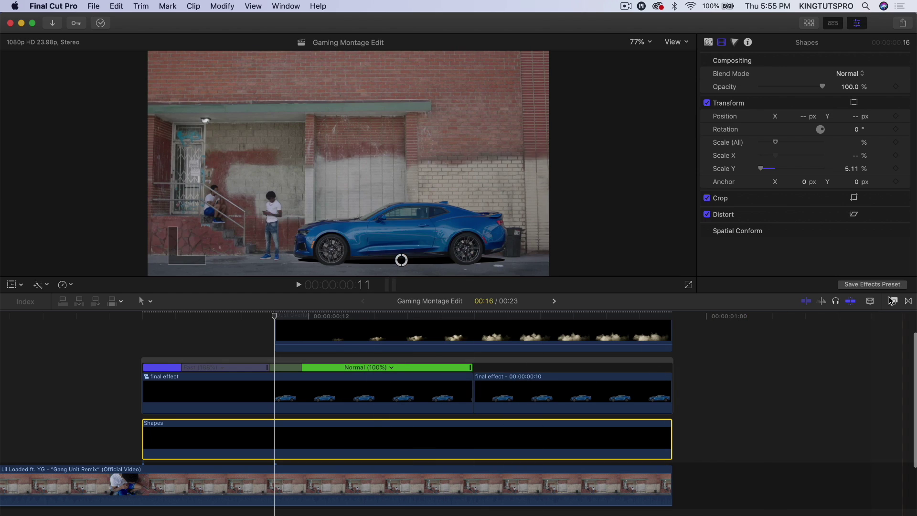
# Step: Apply a Gaussian blur to the Shapes clip with Amount 100 and Blur Boost 1.83
pyautogui.click(892, 301)
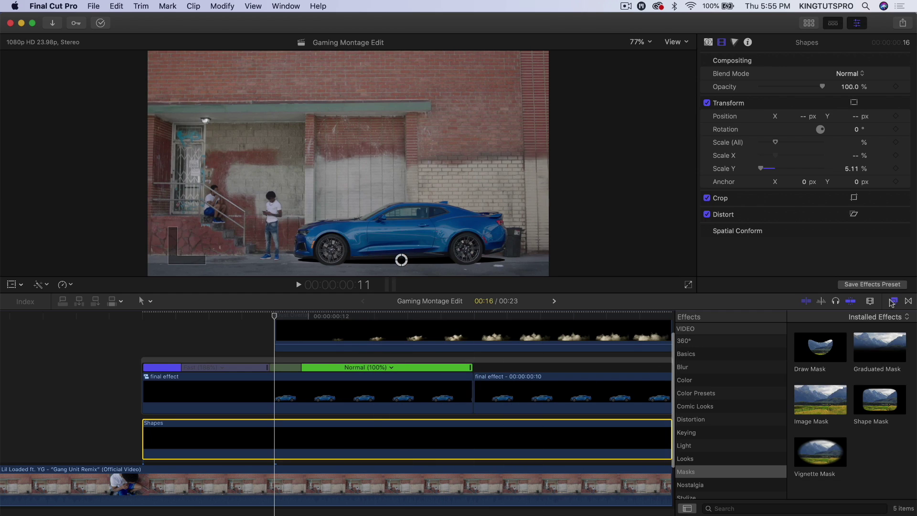
pyautogui.click(719, 367)
pyautogui.moveTo(821, 400); pyautogui.dragTo(525, 441)
pyautogui.press('cmd+5')
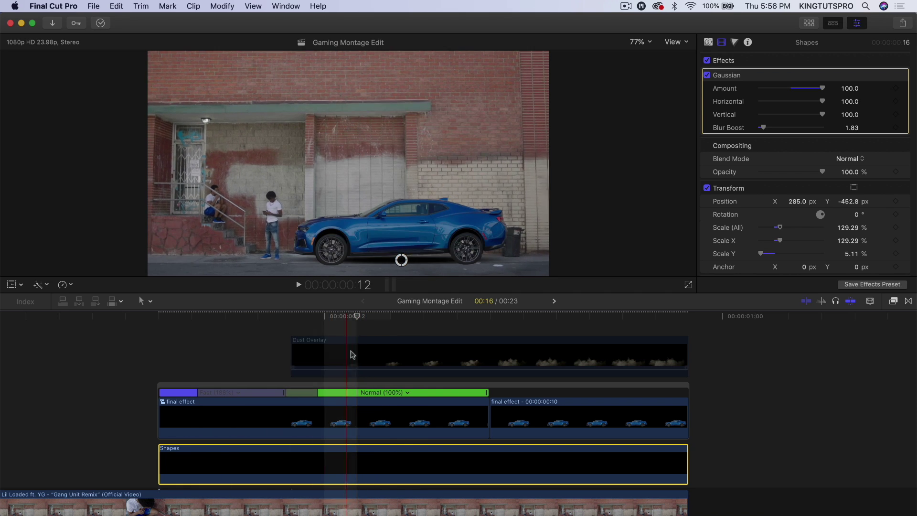
# Step: Keyframe the Shapes clip's Blur Boost from 7.26 at the clip's start to 1.08 at frame 11, and play back the shadow animation
pyautogui.moveTo(358, 316); pyautogui.dragTo(164, 332)
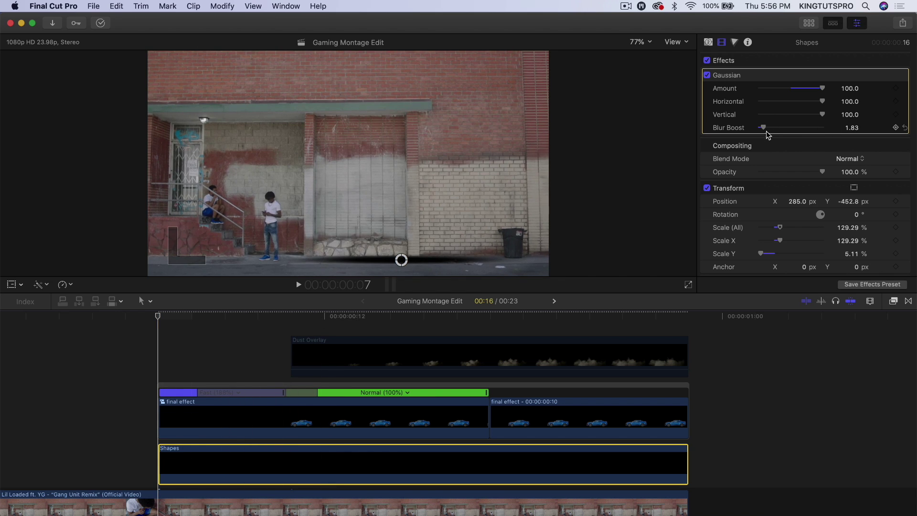
pyautogui.moveTo(768, 129); pyautogui.dragTo(786, 133)
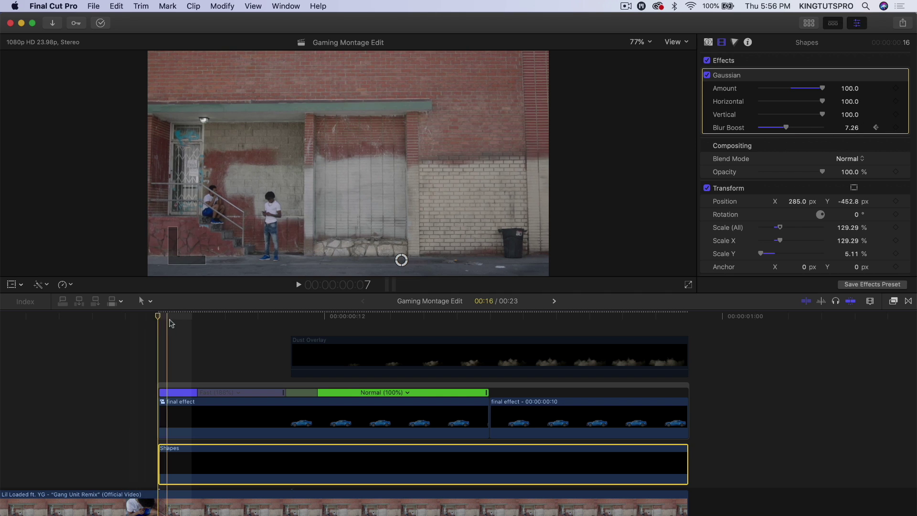
pyautogui.moveTo(165, 317); pyautogui.dragTo(294, 319)
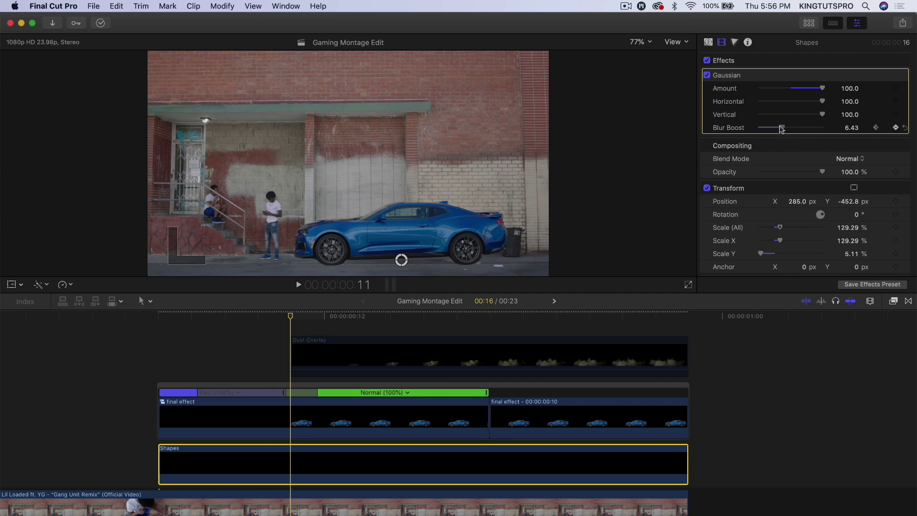
pyautogui.moveTo(782, 128)
pyautogui.mouseDown()
pyautogui.moveTo(759, 132)
pyautogui.moveTo(766, 130)
pyautogui.mouseUp()
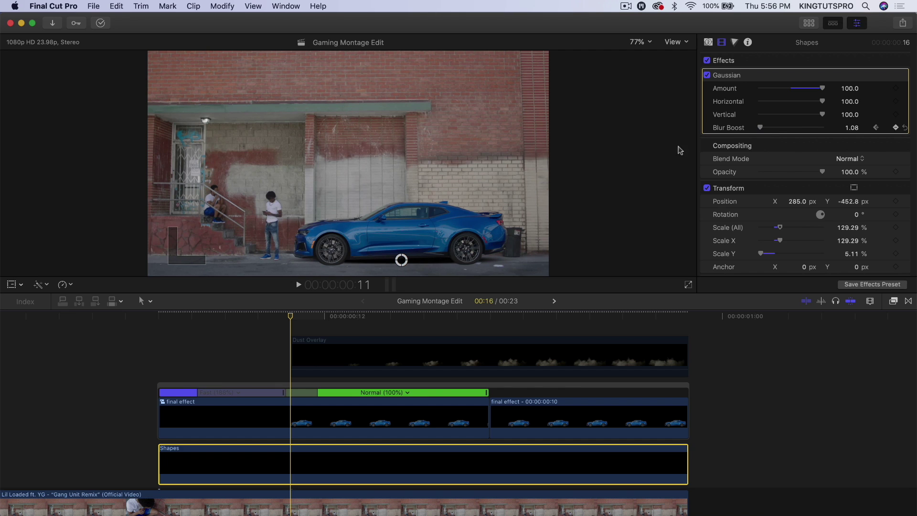
pyautogui.press('space')
pyautogui.press('space')
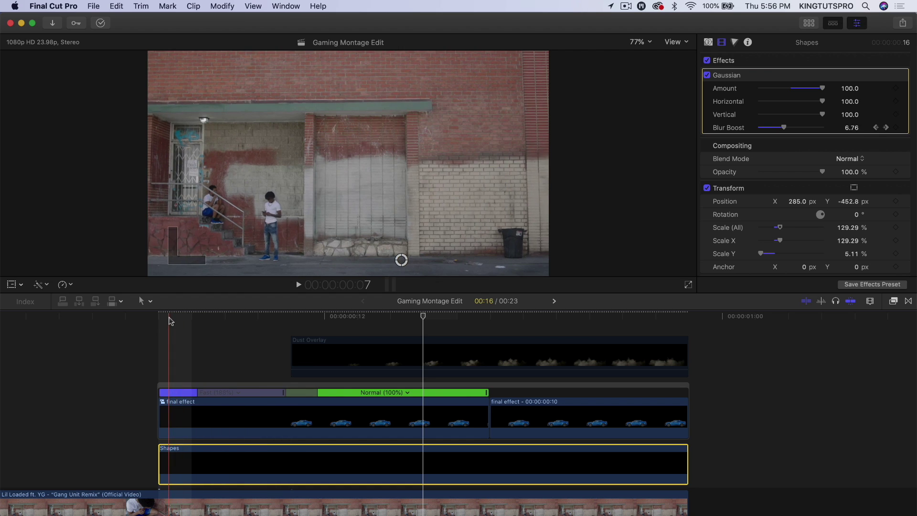
pyautogui.moveTo(170, 321); pyautogui.dragTo(104, 359)
pyautogui.press('space')
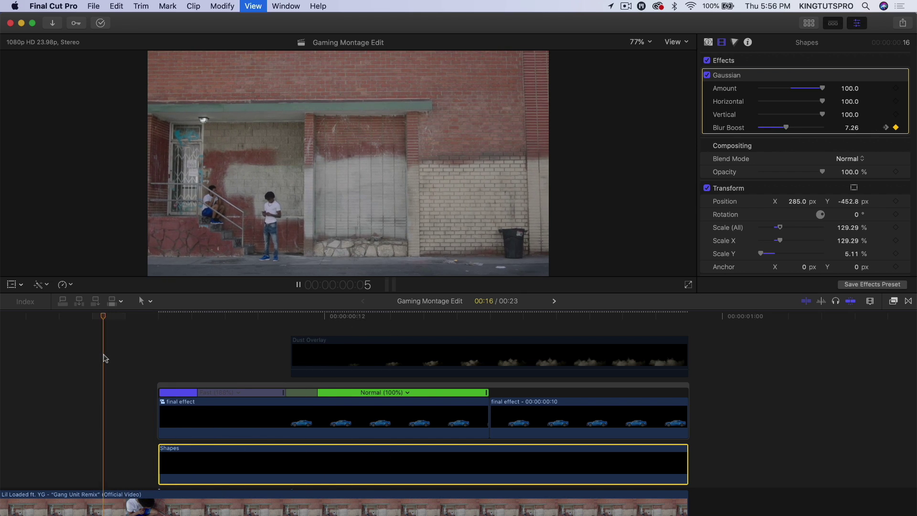
# Step: Re-enable the Dust Overlay clip, move it one frame earlier, extend its end to the end of the street shot, and play the sequence
pyautogui.click(332, 350)
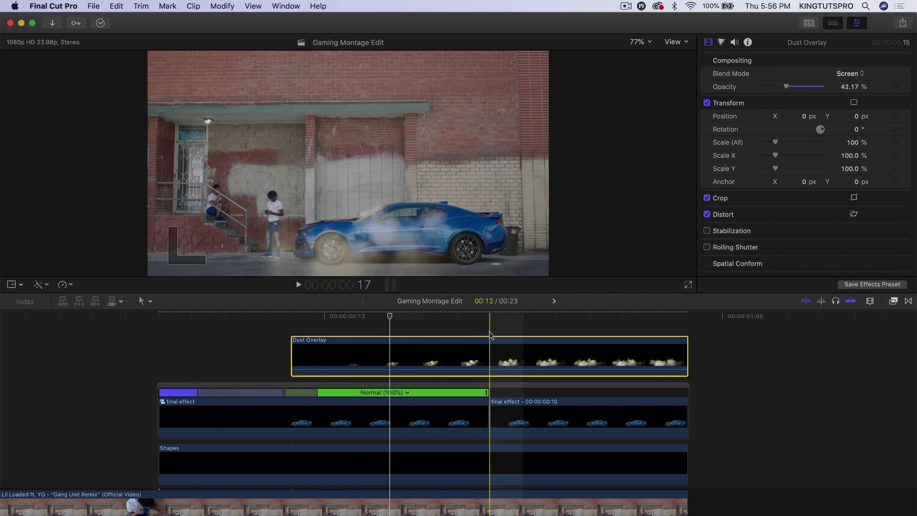
pyautogui.moveTo(292, 349); pyautogui.dragTo(260, 350)
pyautogui.moveTo(359, 358); pyautogui.dragTo(327, 359)
pyautogui.moveTo(656, 343); pyautogui.dragTo(686, 343)
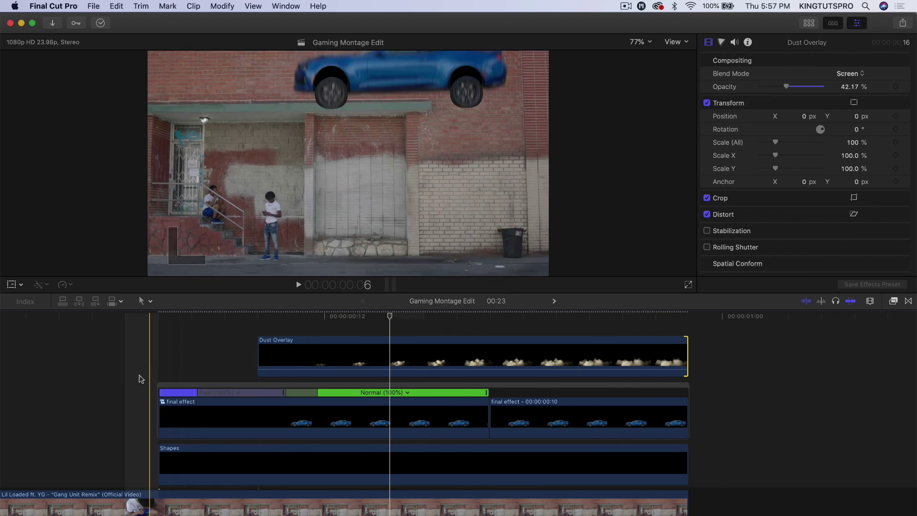
pyautogui.hscroll(-5, 28, 363)
pyautogui.press('space')
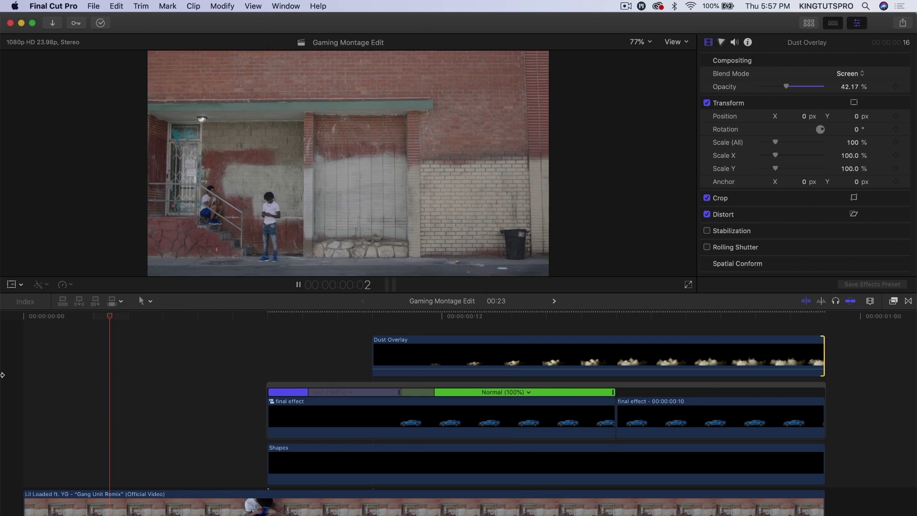
pyautogui.scroll(-3, 674, 411)
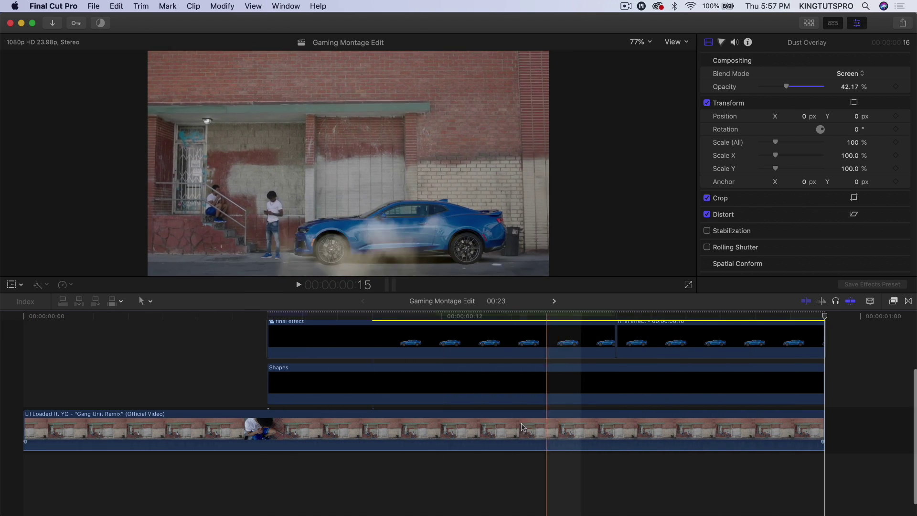